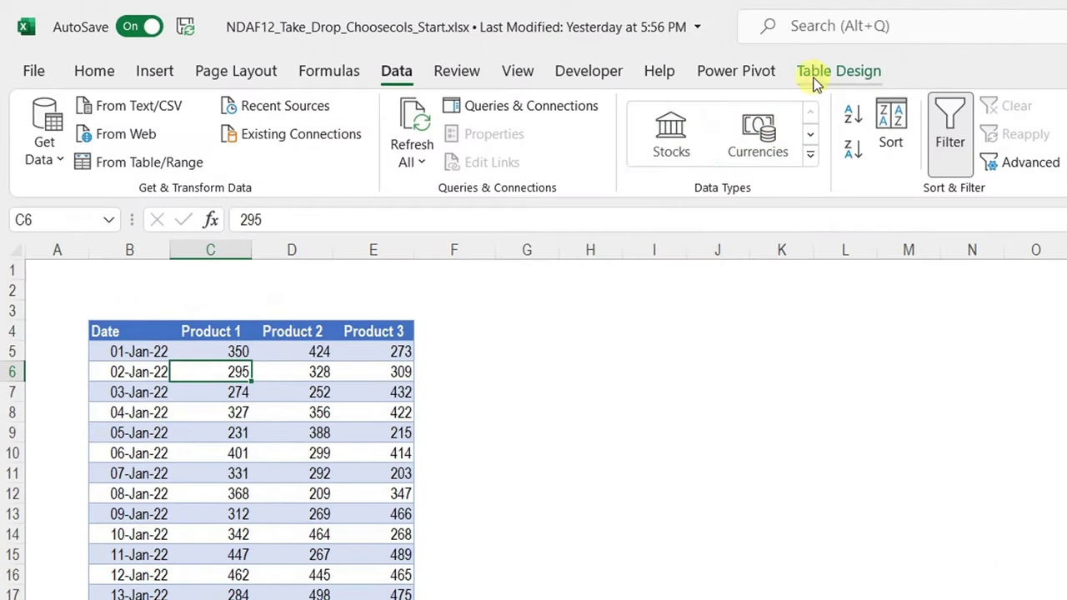
Check the Sales_T table's name, then jump to its last row and back to the top
{"action": "left_click", "coordinate": [831, 74]}
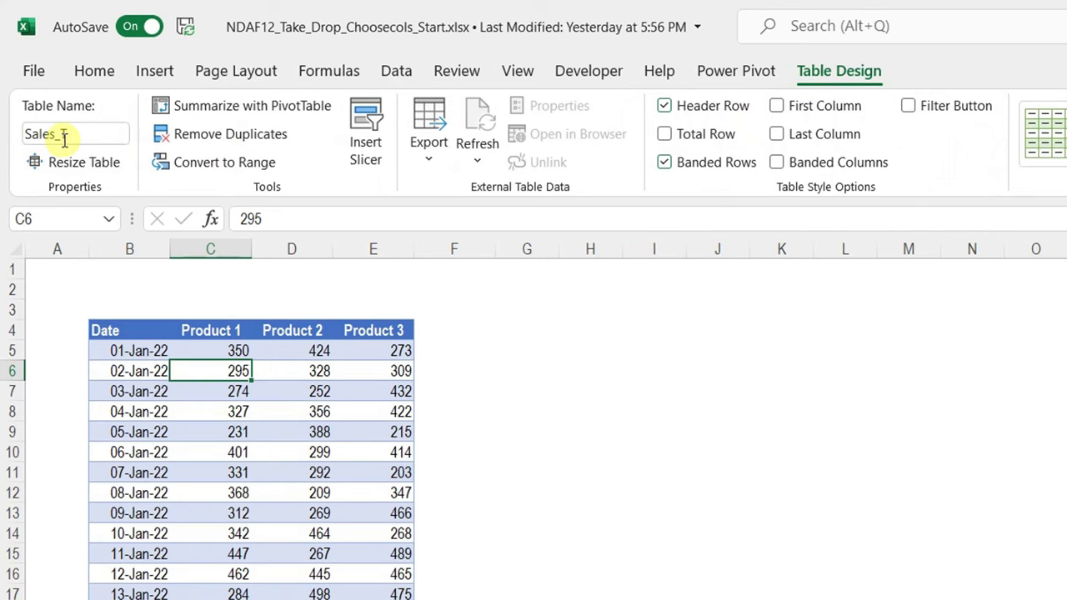
{"action": "key", "text": "Left"}
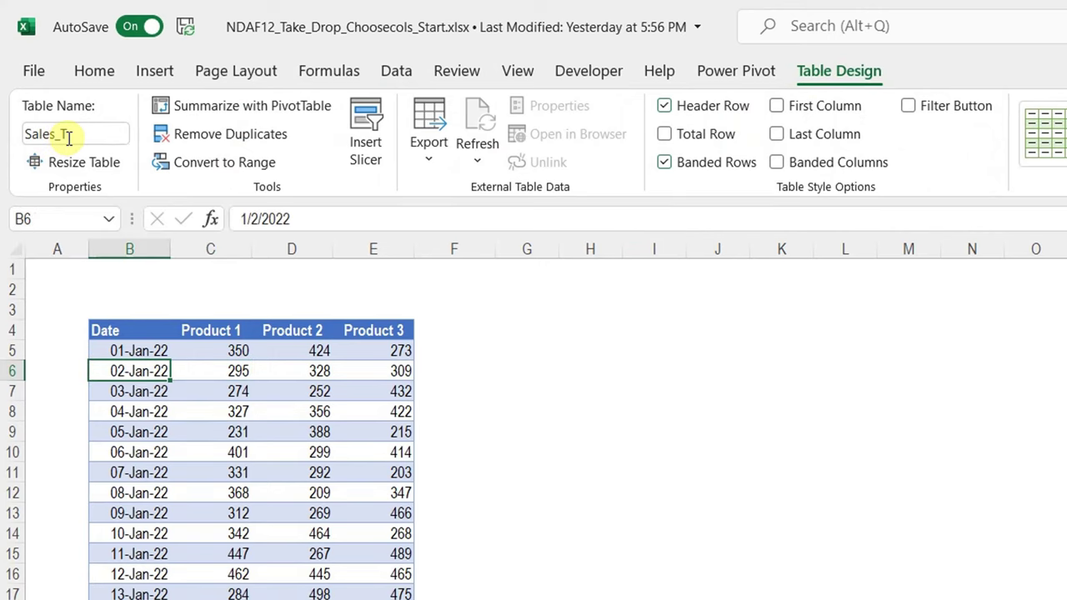
{"action": "key", "text": "ctrl+Down"}
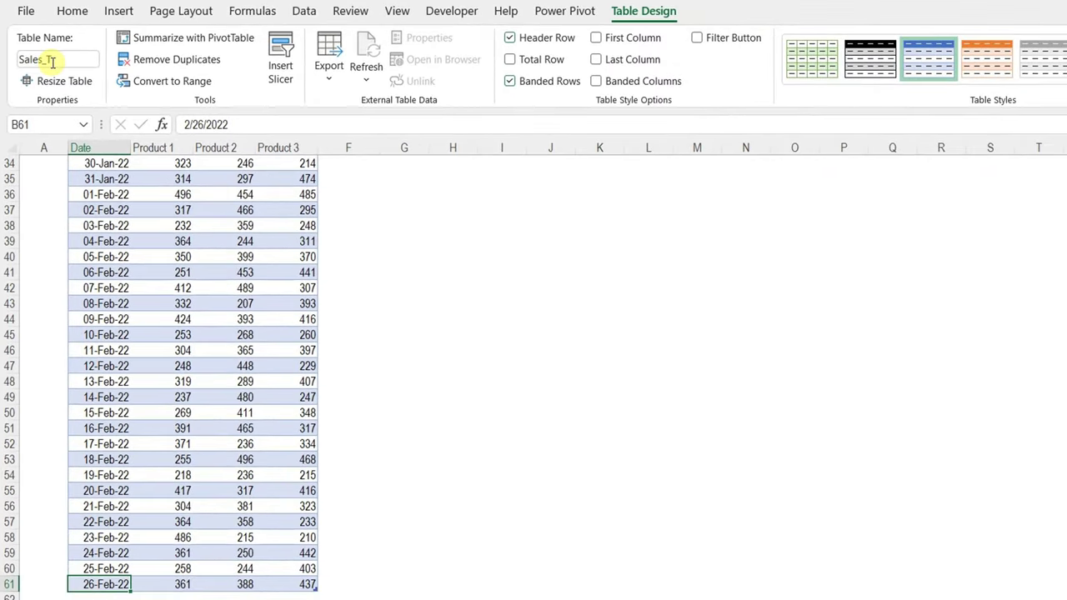
{"action": "key", "text": "ctrl+Up"}
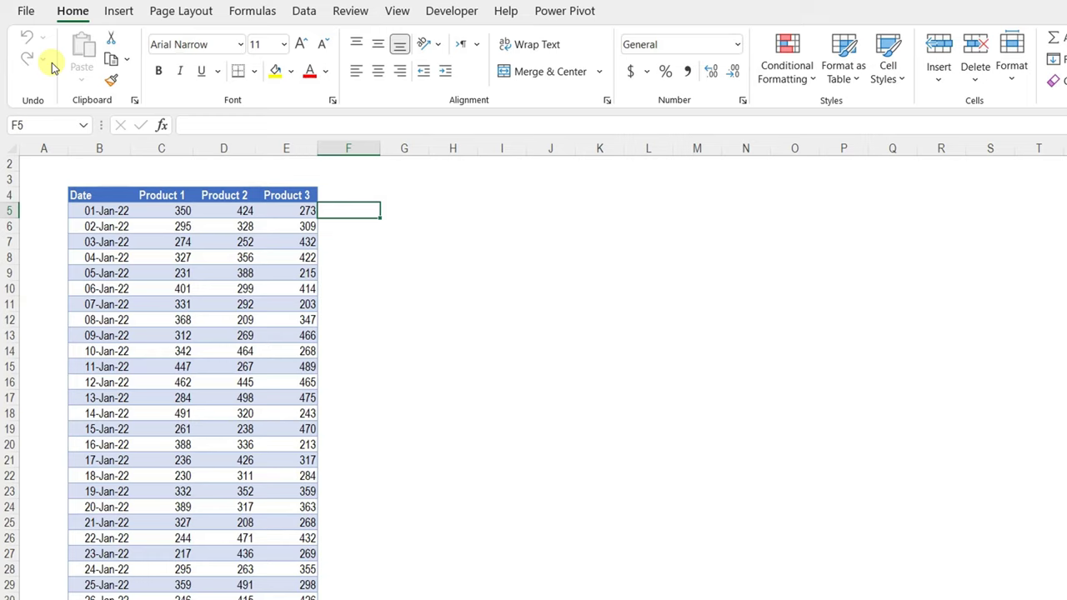
Enter =Sales_T[#Headers] in T4 to spill the Date and Product 1–3 headers across T–W
{"action": "key", "text": "Right"}
{"action": "key", "text": "Right"}
{"action": "key", "text": "Right"}
{"action": "key", "text": "Right"}
{"action": "key", "text": "Right"}
{"action": "key", "text": "Right"}
{"action": "key", "text": "Right"}
{"action": "key", "text": "Right"}
{"action": "key", "text": "Right"}
{"action": "key", "text": "Right"}
{"action": "key", "text": "Right"}
{"action": "key", "text": "Right"}
{"action": "key", "text": "Right"}
{"action": "key", "text": "Right"}
{"action": "key", "text": "Right"}
{"action": "key", "text": "Right"}
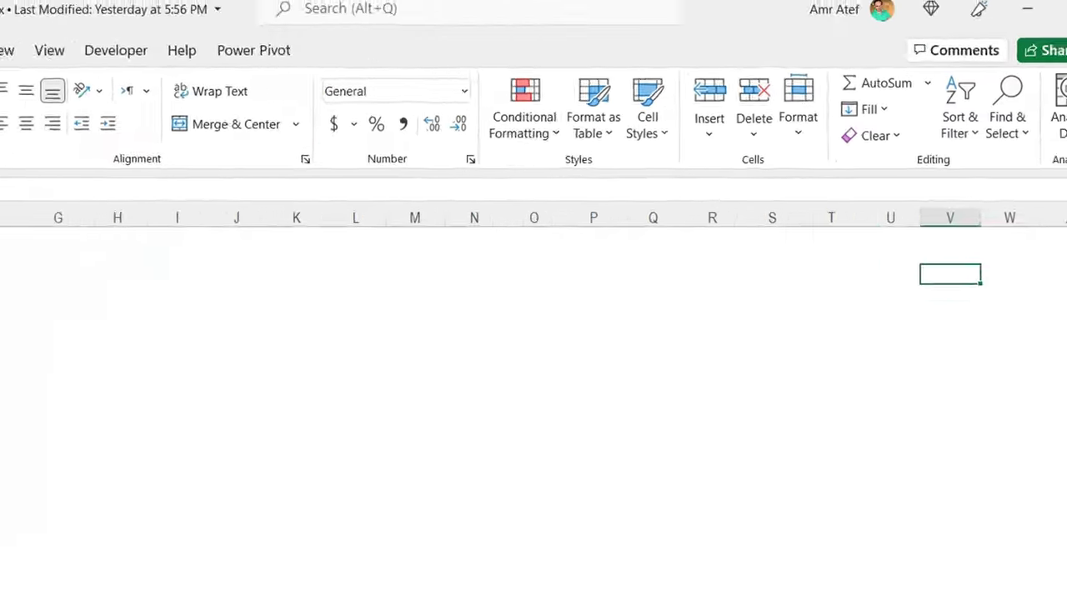
{"action": "key", "text": "Left"}
{"action": "key", "text": "Left"}
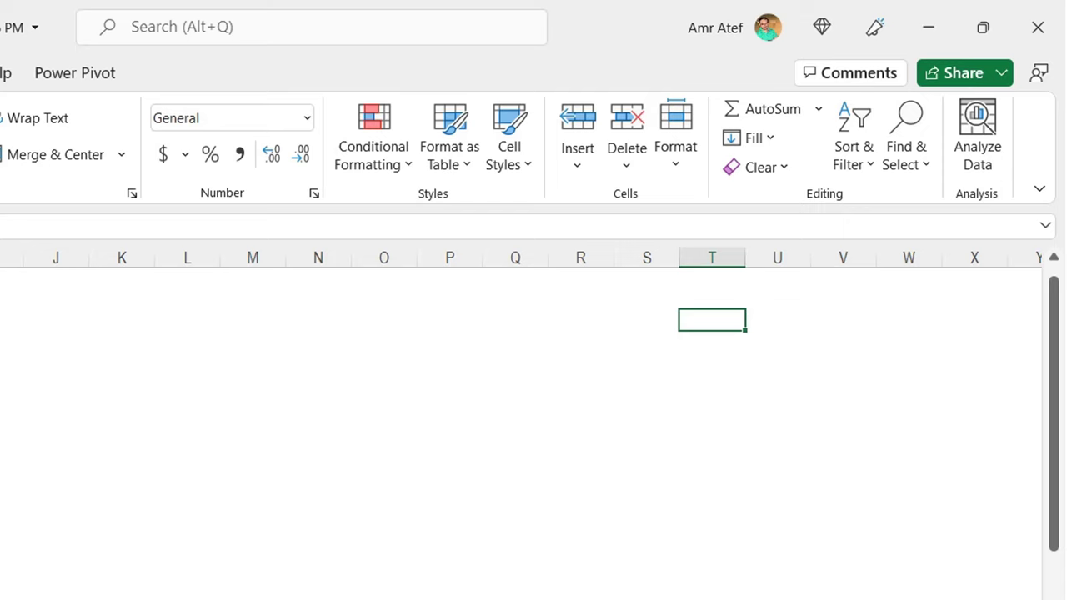
{"action": "type", "text": "="}
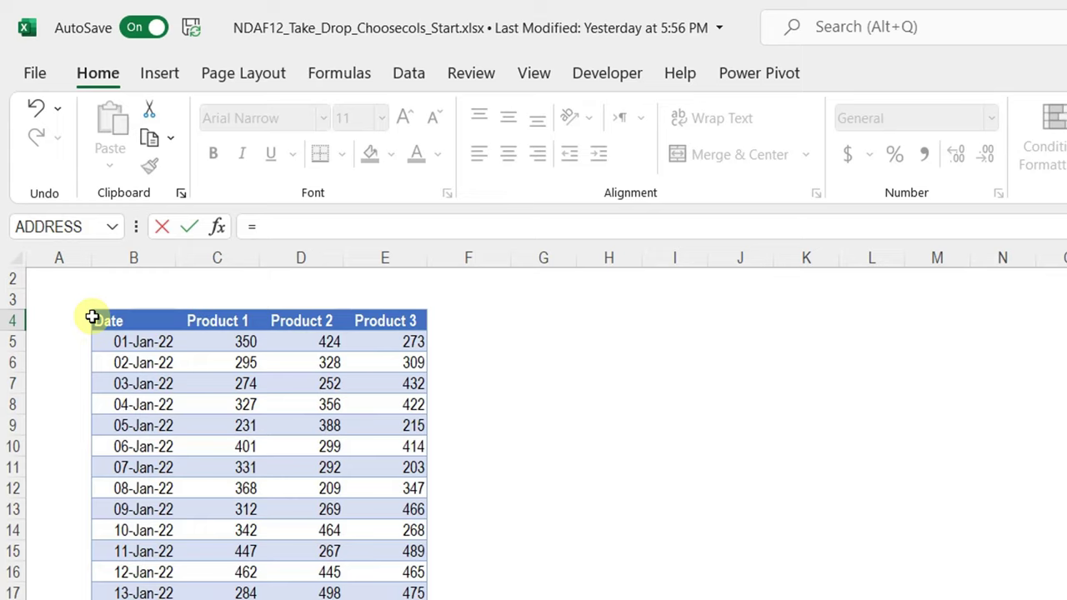
{"action": "left_click", "coordinate": [92, 318]}
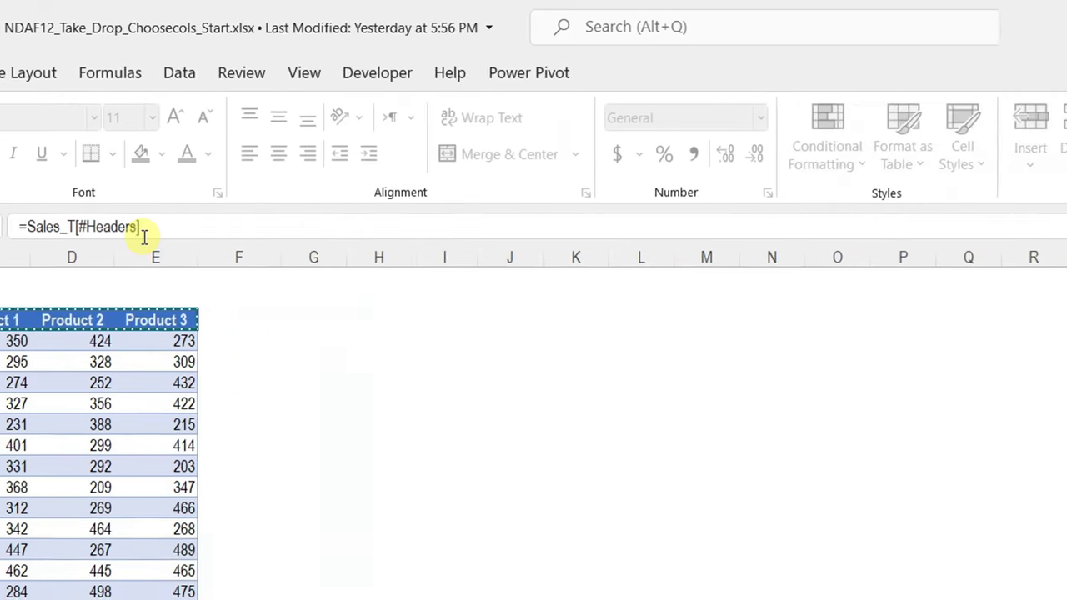
{"action": "key", "text": "ctrl+Return"}
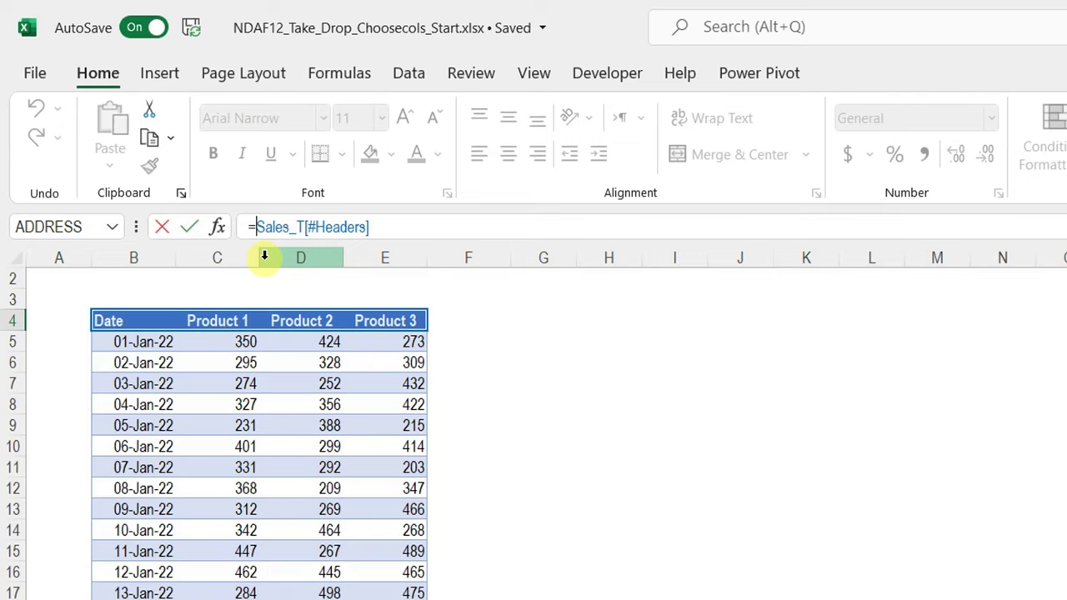
Change T4 to =TRANSPOSE(Sales_T[#Headers]) so Date and Product 1–3 list down column T
{"action": "type", "text": "Trans"}
{"action": "key", "text": "Tab"}
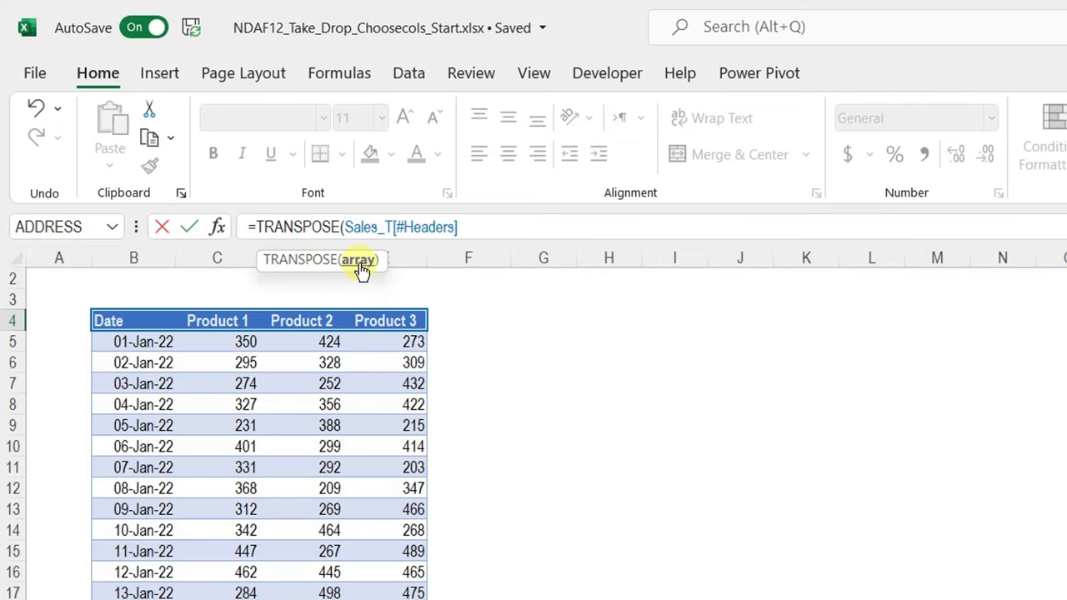
{"action": "left_click", "coordinate": [359, 261]}
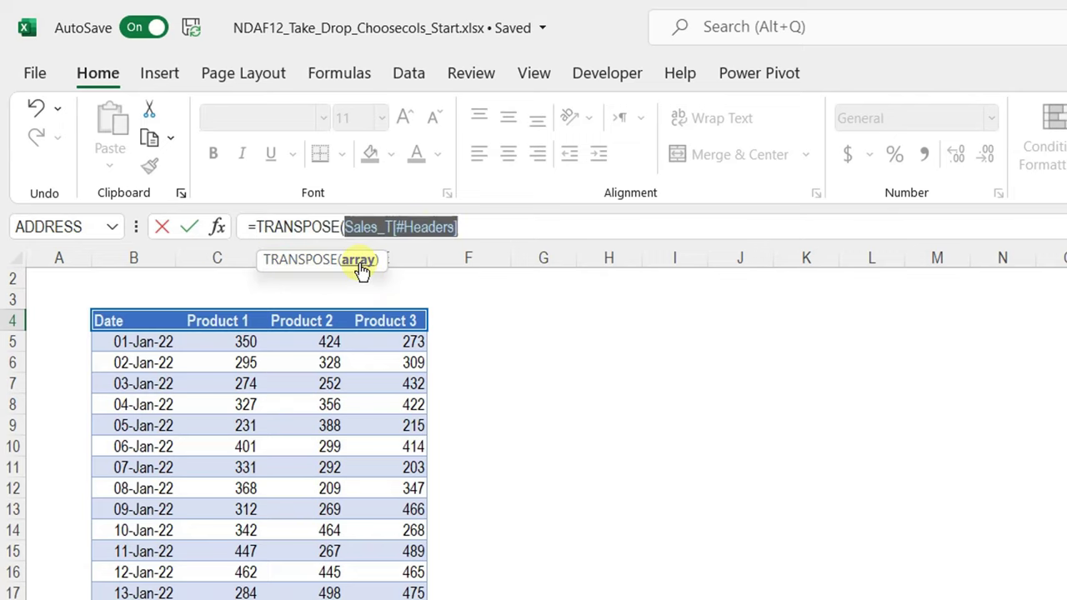
{"action": "left_click", "coordinate": [506, 225]}
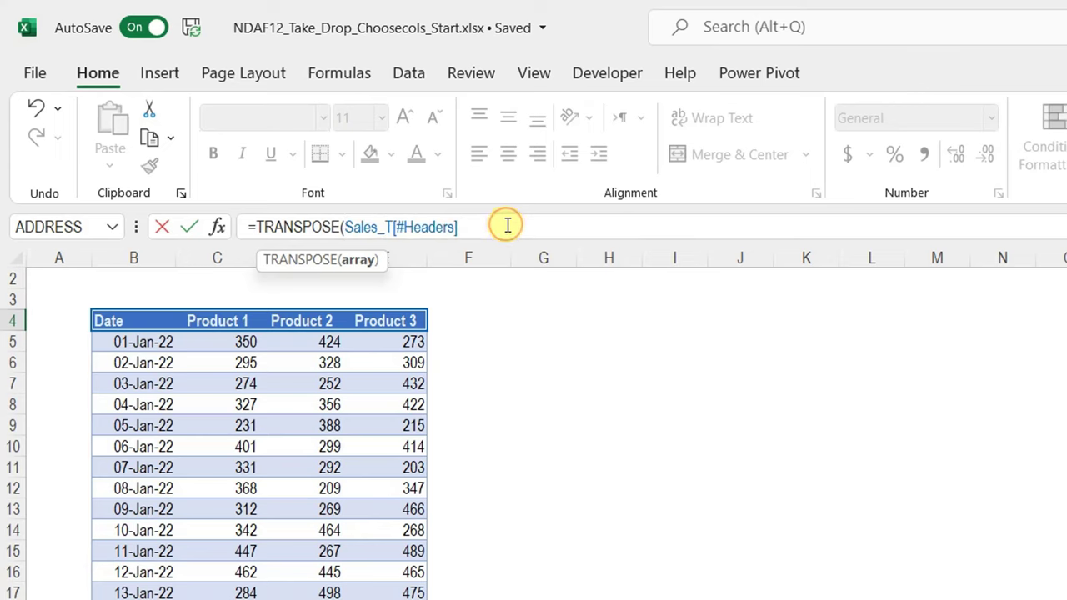
{"action": "type", "text": ")"}
{"action": "key", "text": "Return"}
{"action": "key", "text": "Up"}
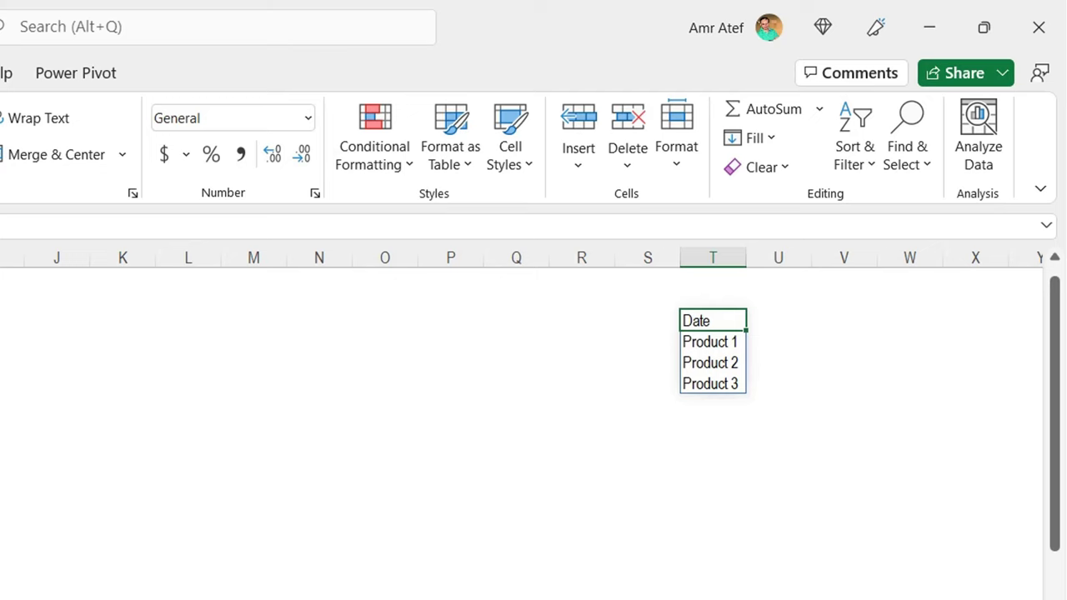
Wrap the T4 formula as =DROP(TRANSPOSE(Sales_T[#Headers]),1) to leave out the Date header
{"action": "left_click", "coordinate": [248, 228]}
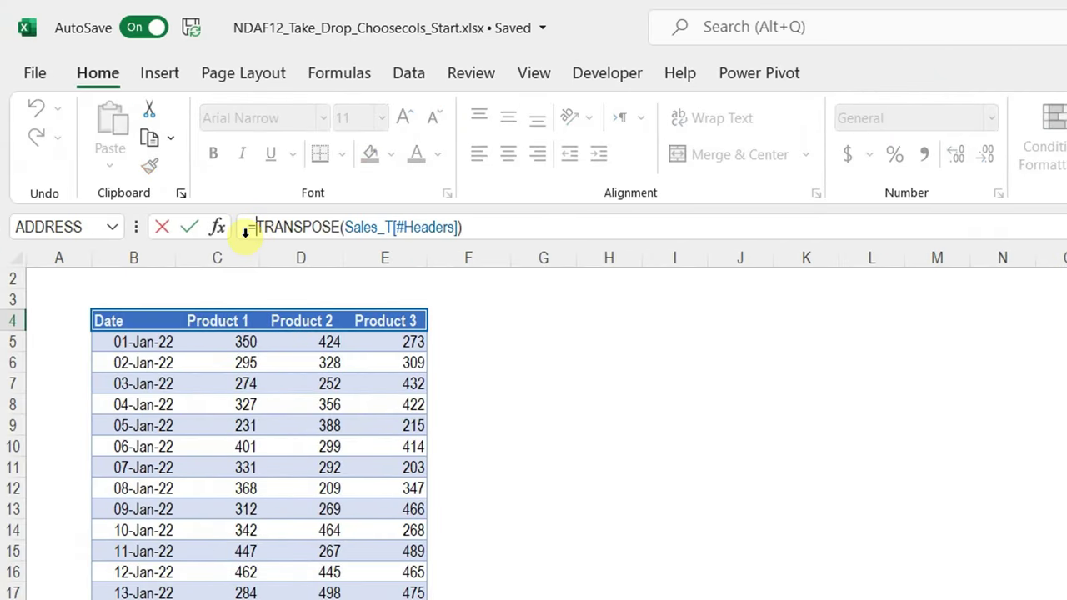
{"action": "type", "text": "Drop"}
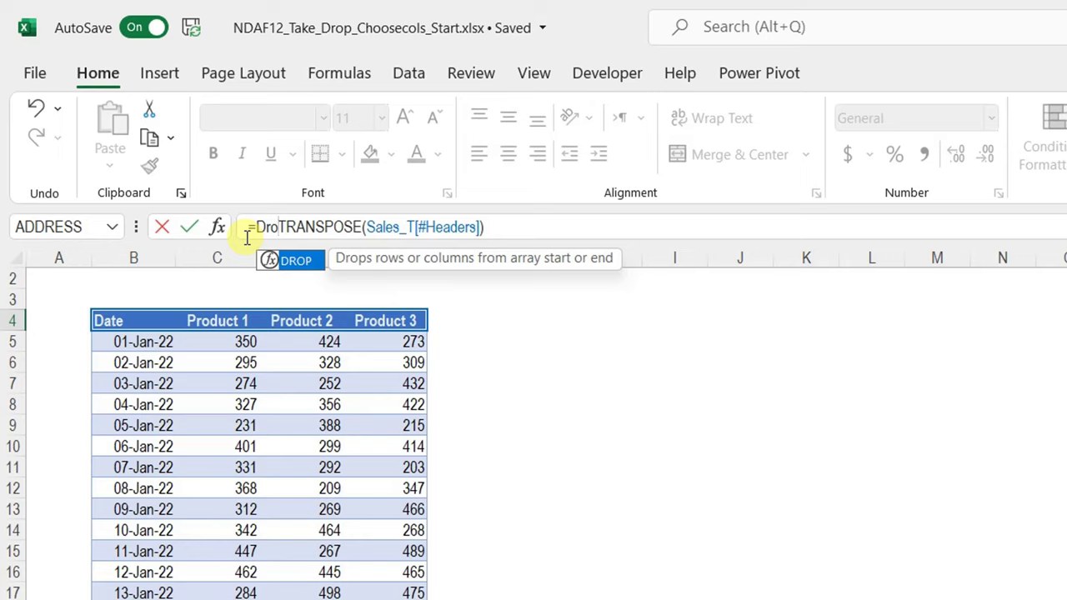
{"action": "key", "text": "Tab"}
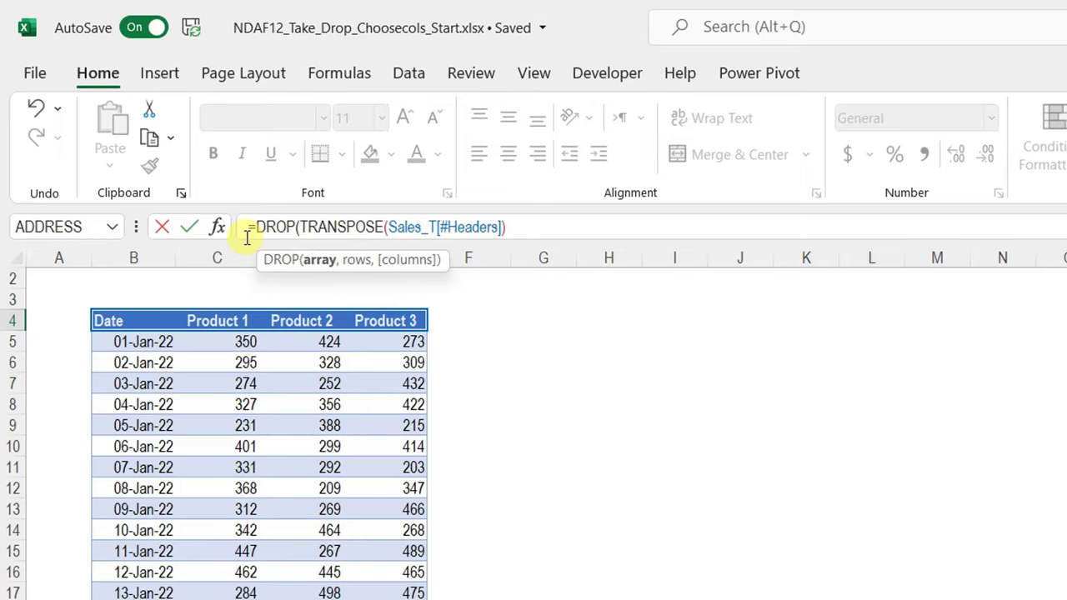
{"action": "left_click", "coordinate": [319, 260]}
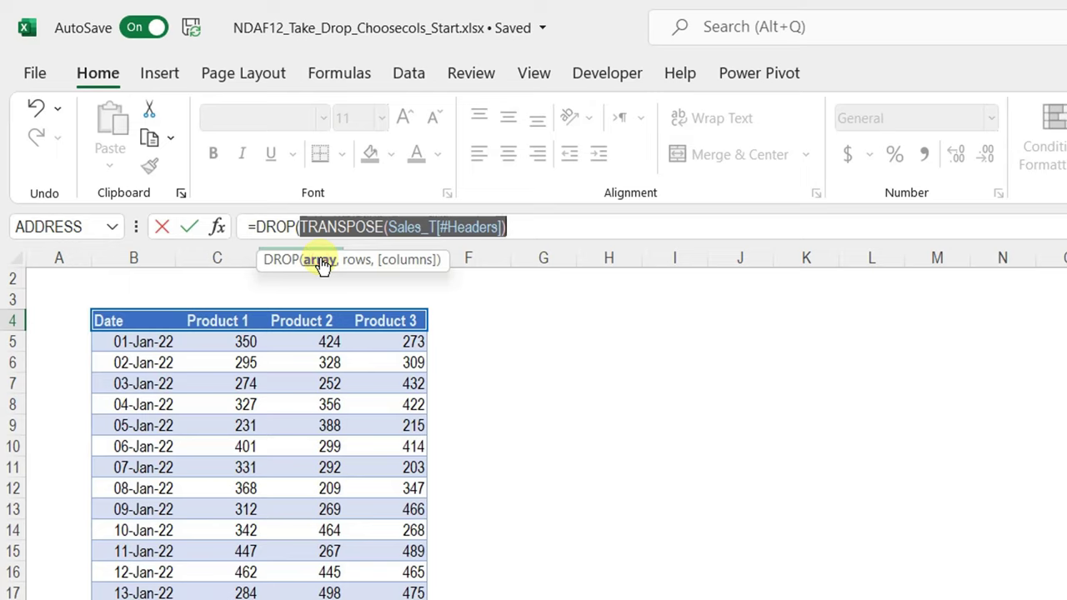
{"action": "left_click", "coordinate": [521, 227]}
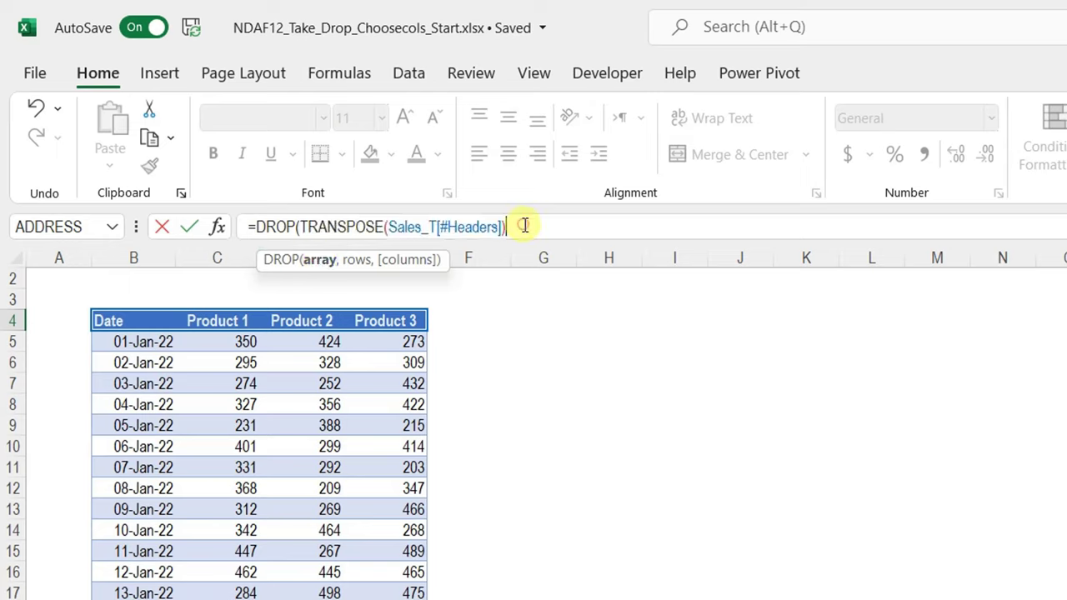
{"action": "type", "text": ",1"}
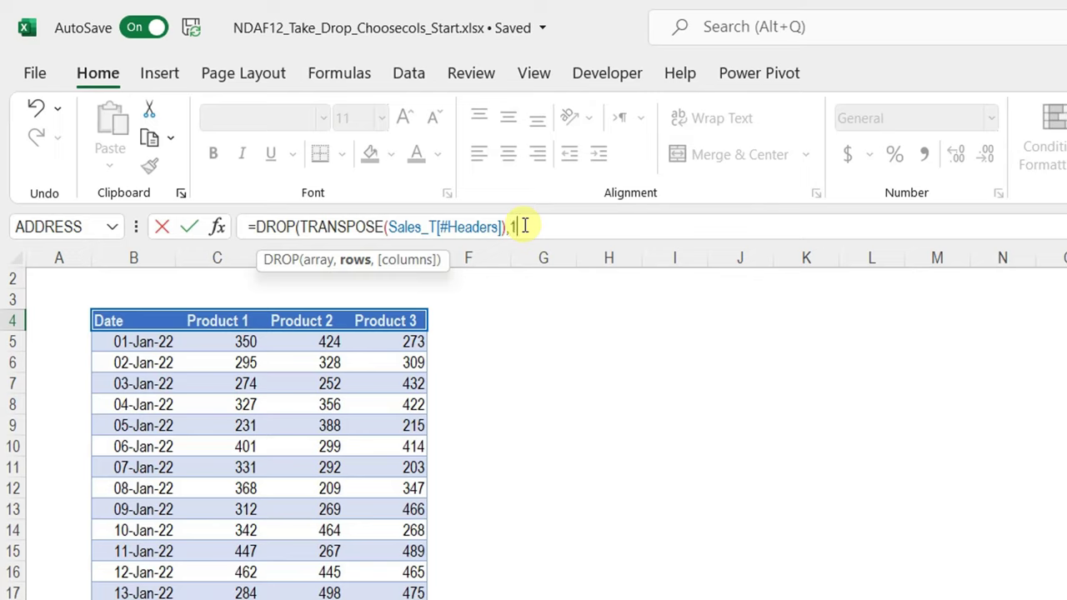
{"action": "type", "text": ","}
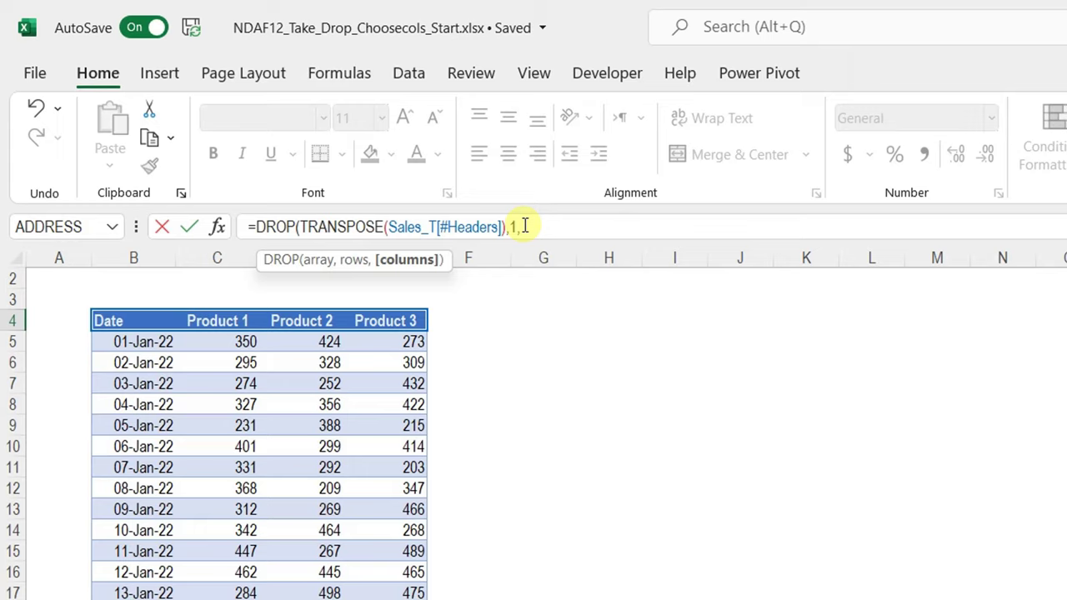
{"action": "key", "text": "BackSpace"}
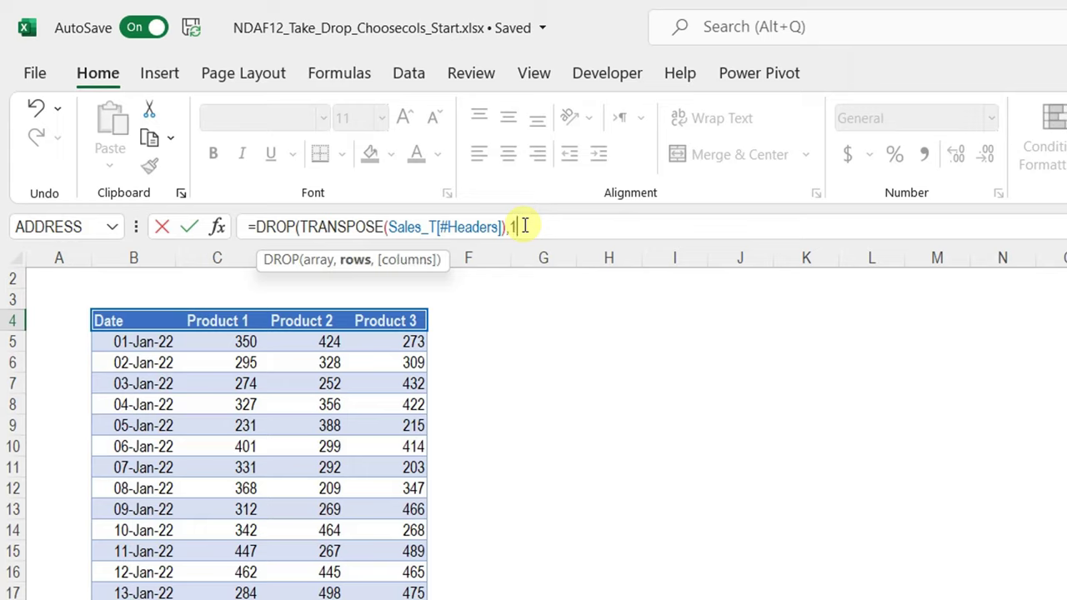
{"action": "type", "text": ")"}
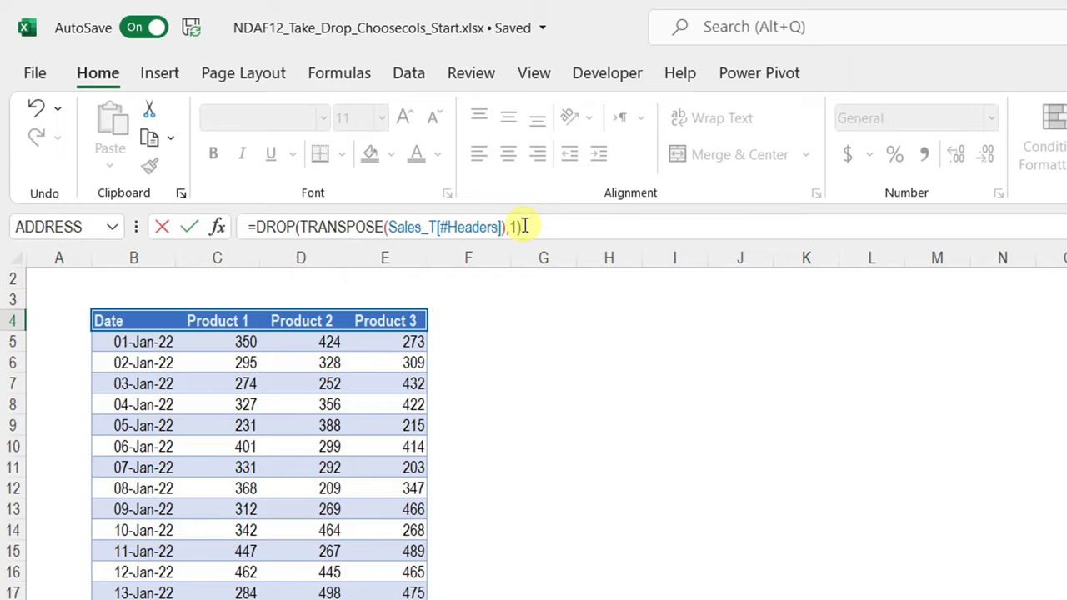
{"action": "key", "text": "Return"}
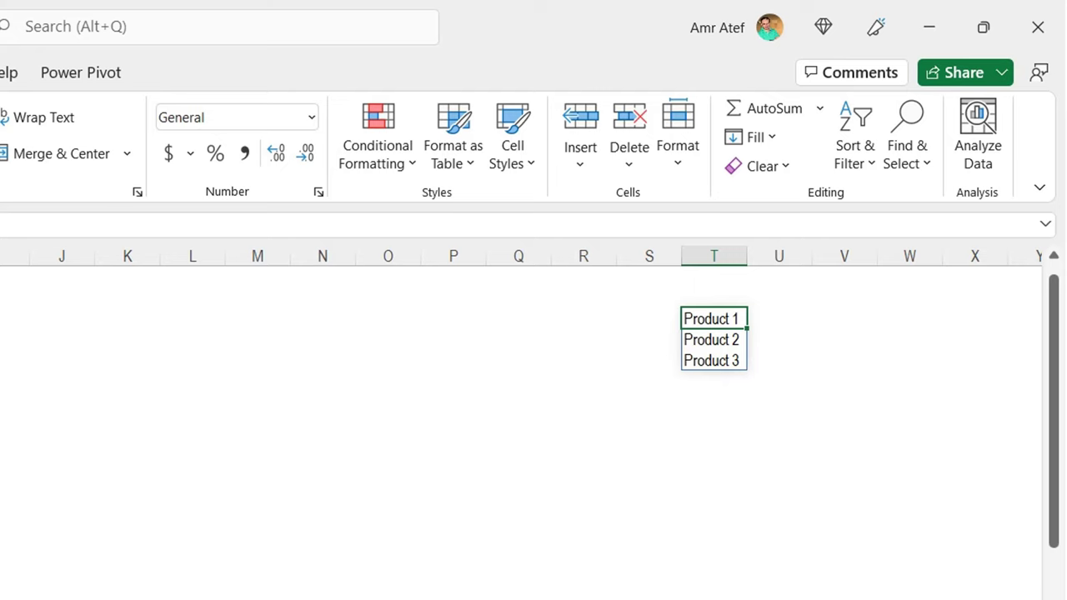
{"action": "left_click", "coordinate": [246, 192]}
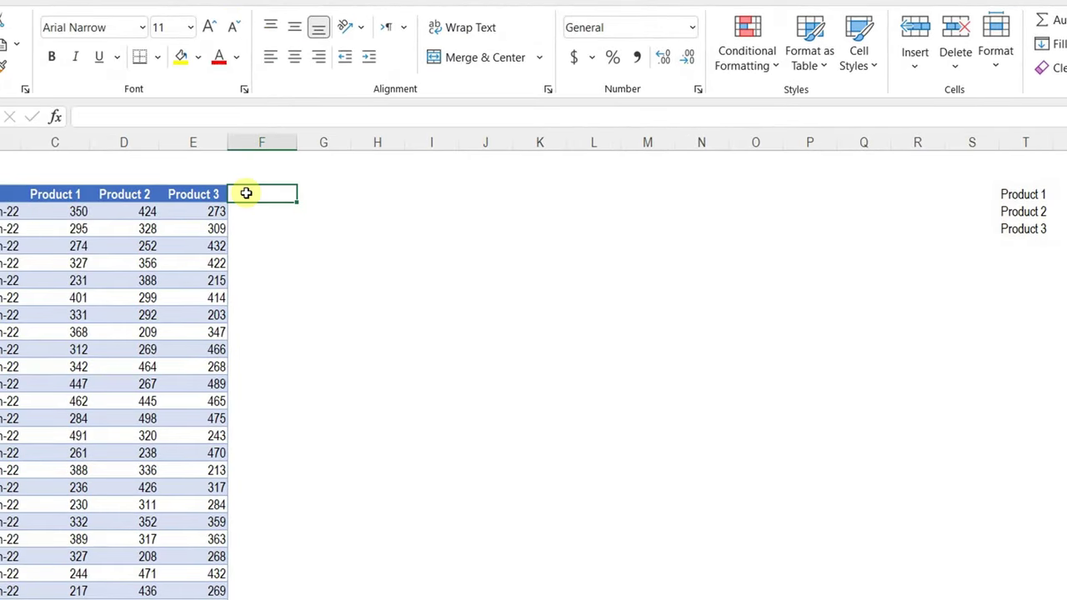
{"action": "type", "text": "Product 4"}
{"action": "key", "text": "Return"}
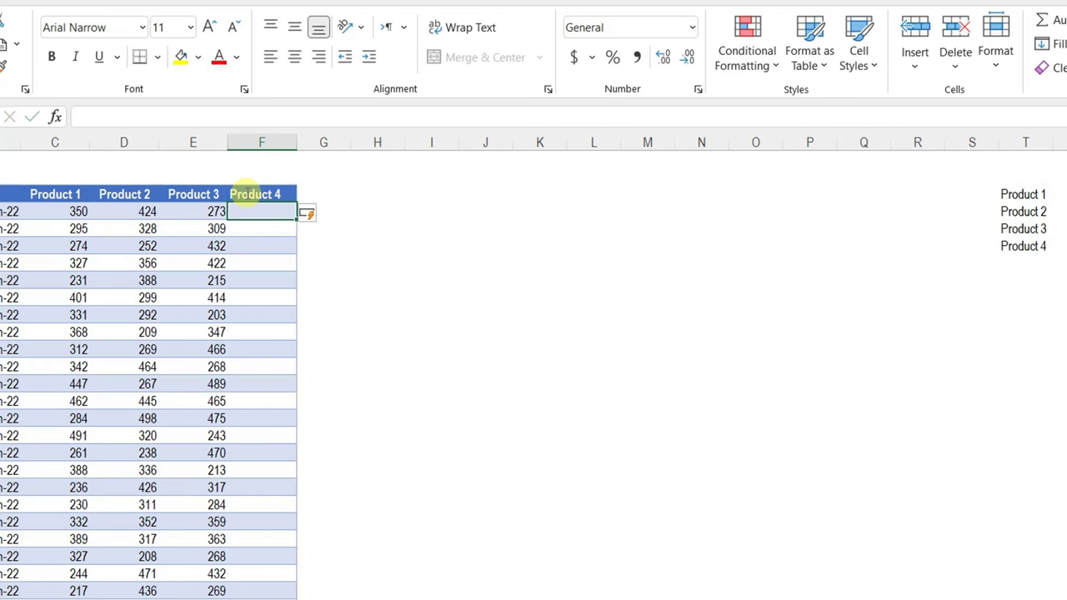
{"action": "left_click", "coordinate": [1024, 202]}
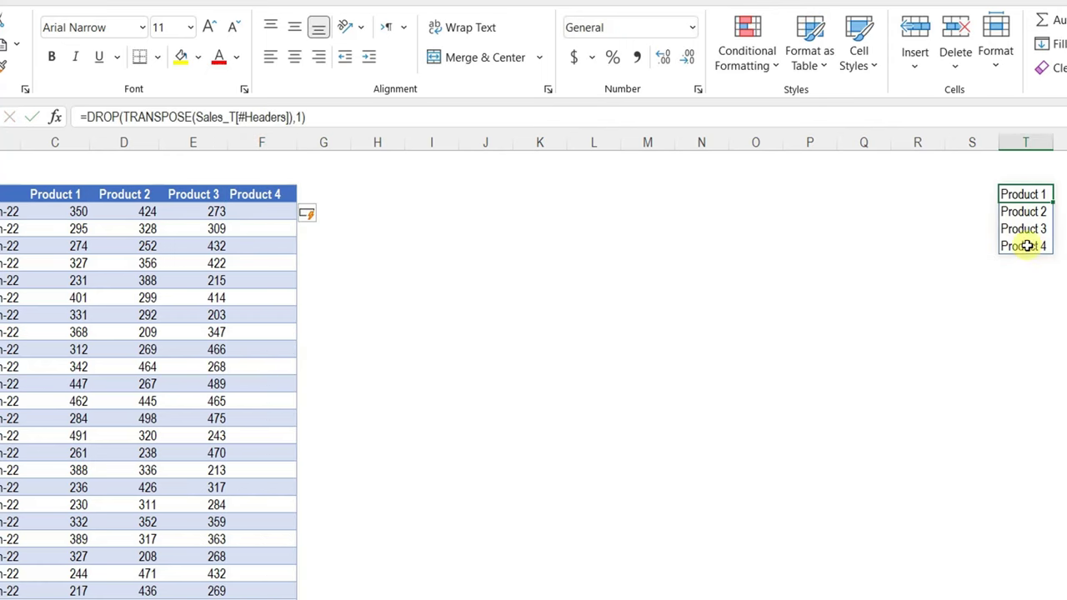
{"action": "left_click", "coordinate": [266, 192]}
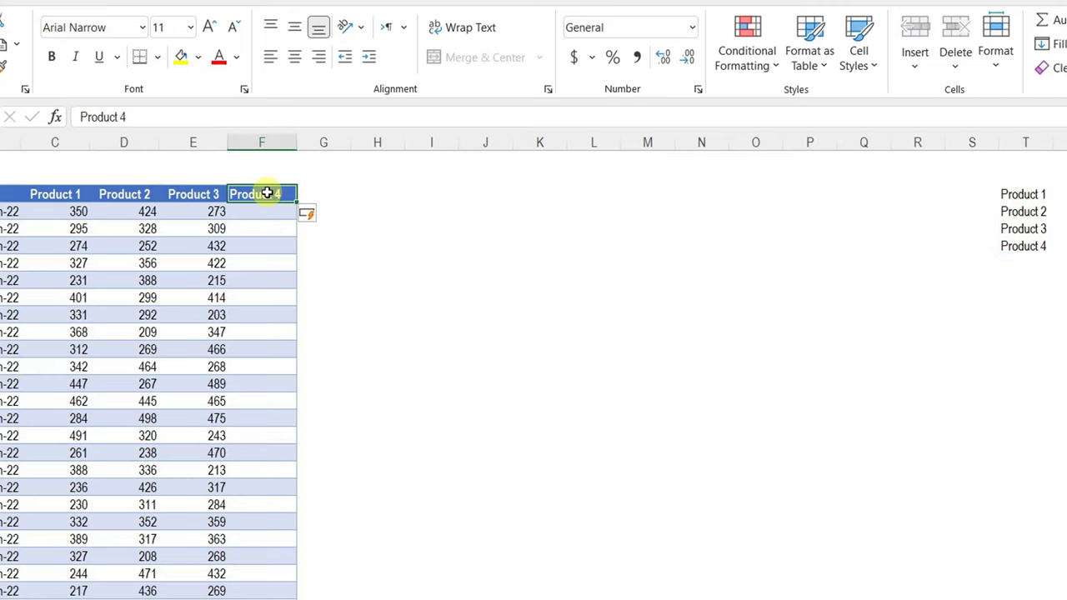
{"action": "key", "text": "ctrl+z"}
{"action": "key", "text": "ctrl+z"}
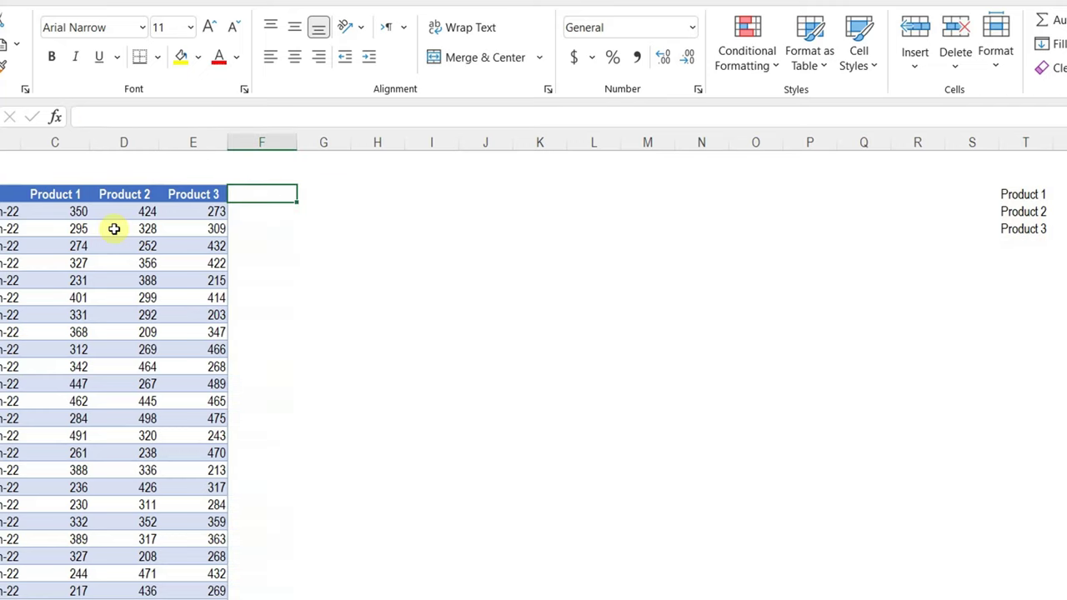
{"action": "key", "text": "Right"}
{"action": "key", "text": "Right"}
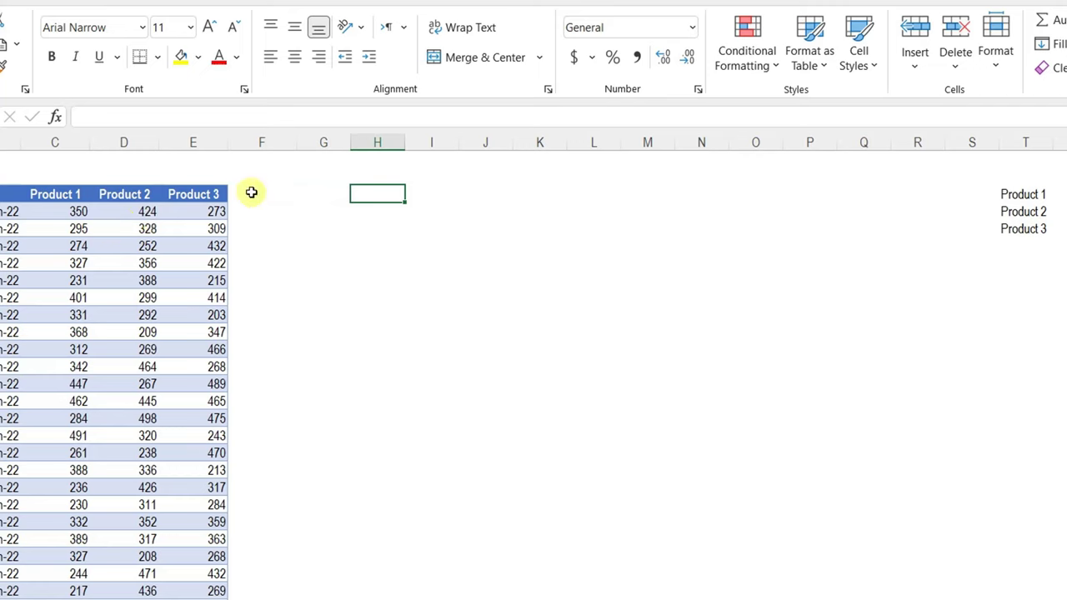
Give H4 a List data validation with source =$T$4#
{"action": "left_click", "coordinate": [118, 60]}
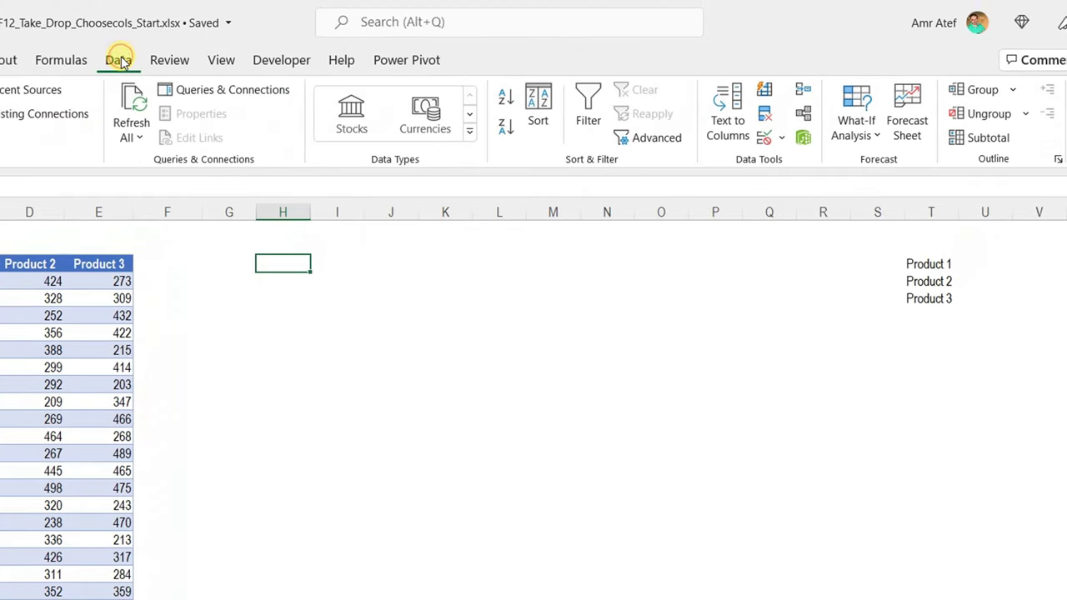
{"action": "left_click", "coordinate": [764, 139]}
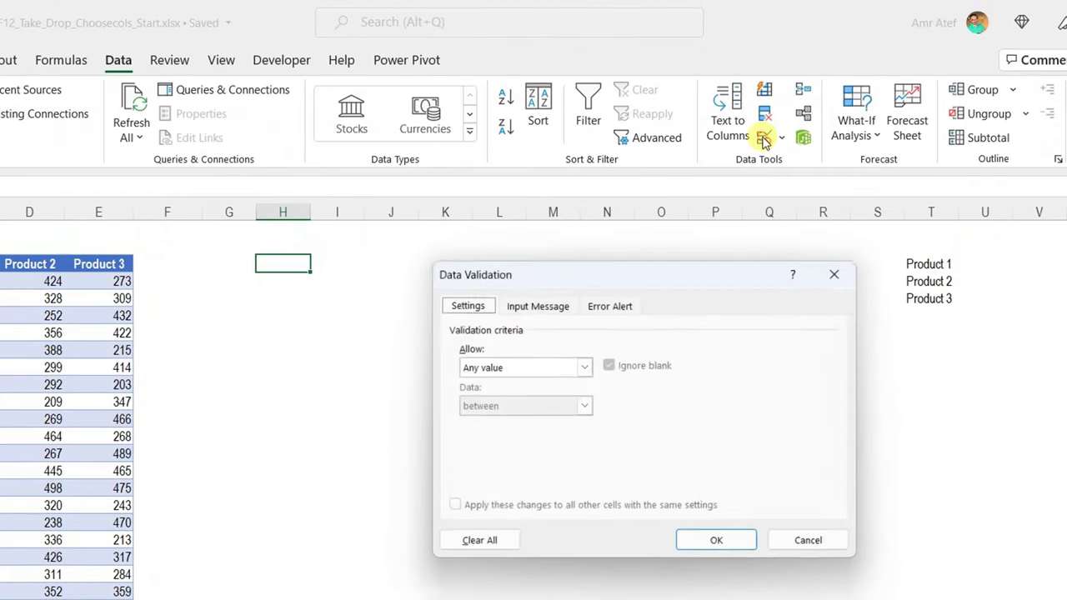
{"action": "left_click", "coordinate": [586, 367]}
{"action": "left_click", "coordinate": [559, 422]}
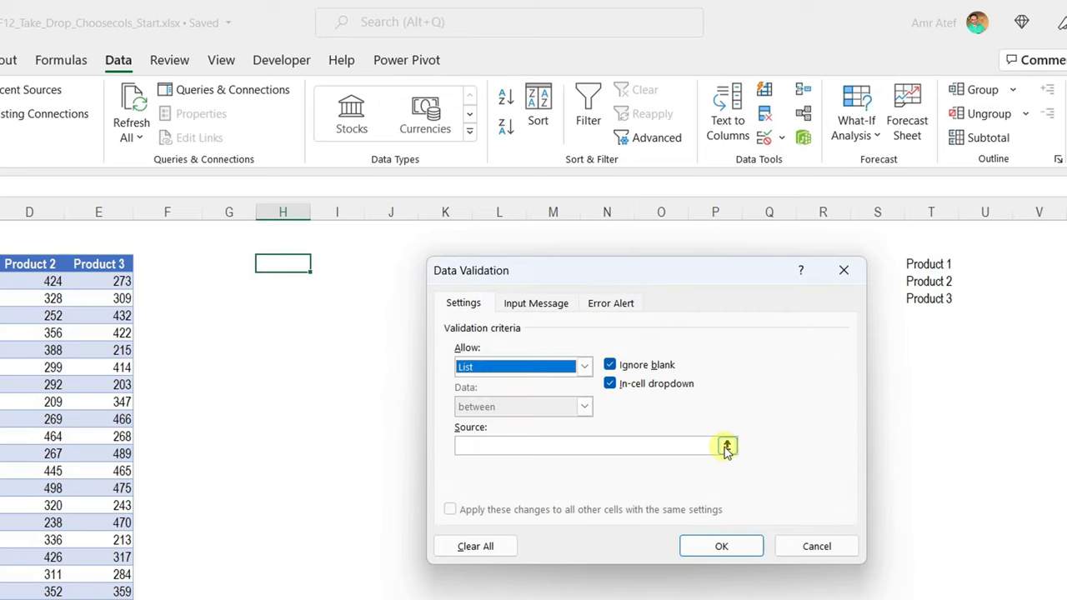
{"action": "left_click", "coordinate": [728, 447]}
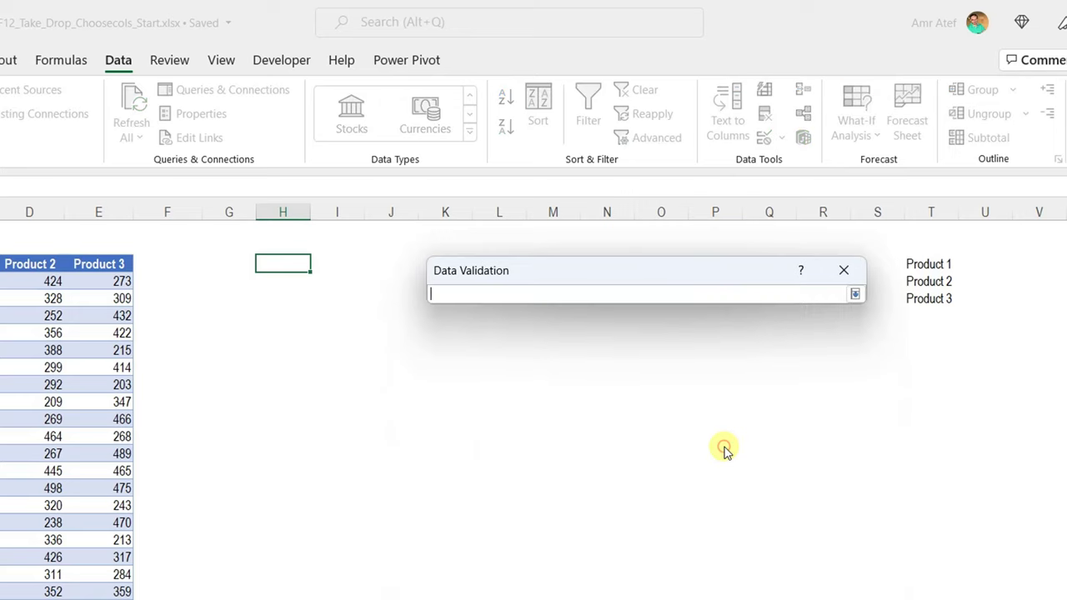
{"action": "left_click", "coordinate": [923, 267]}
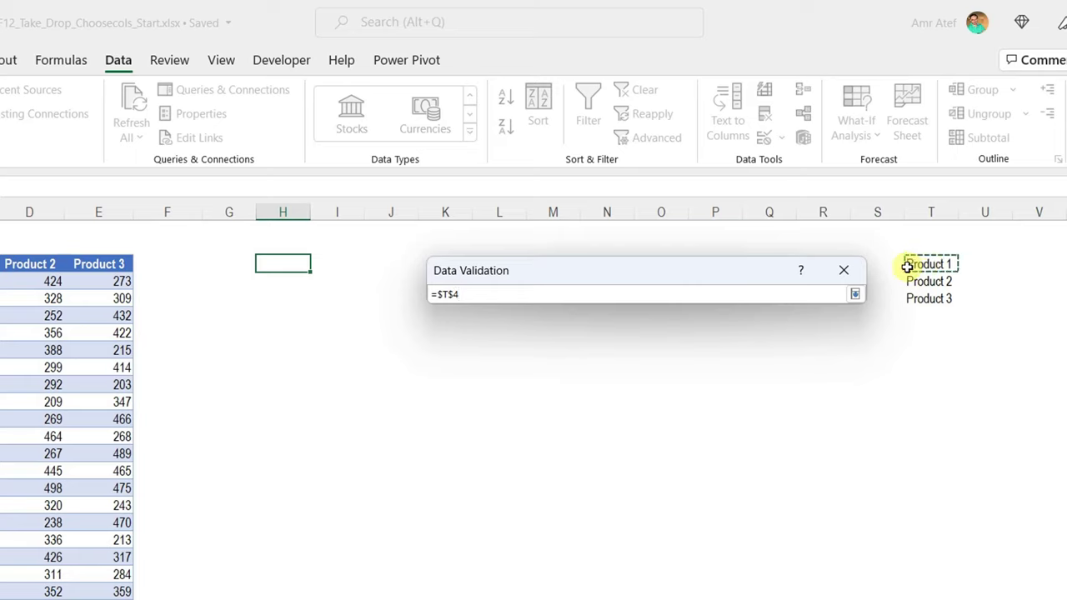
{"action": "type", "text": "#"}
{"action": "left_click", "coordinate": [855, 293]}
{"action": "left_click", "coordinate": [715, 545]}
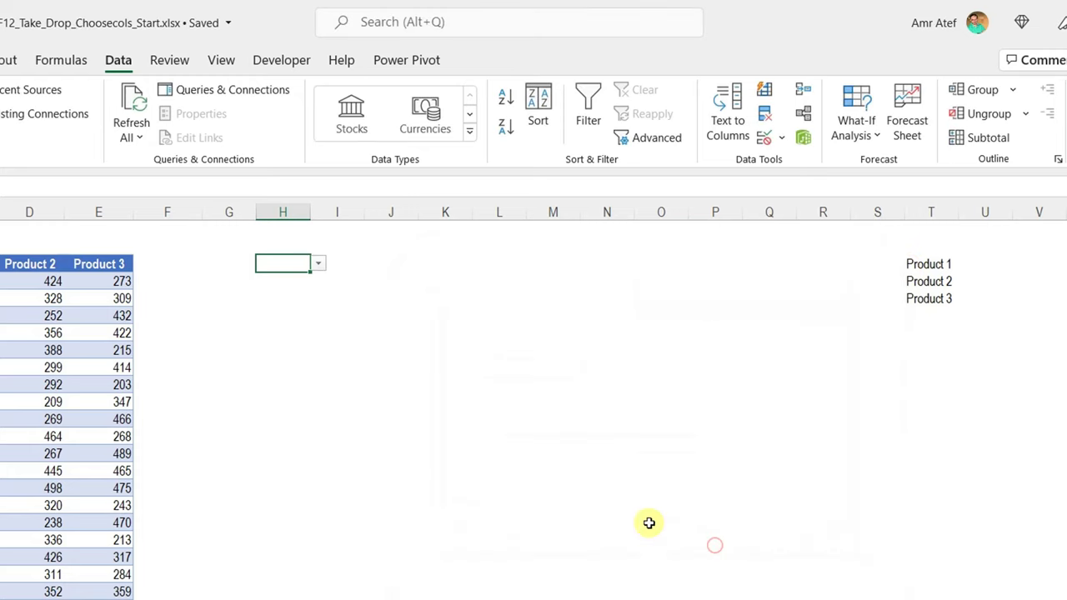
Choose Product 2 from H4's product dropdown
{"action": "left_click", "coordinate": [318, 264]}
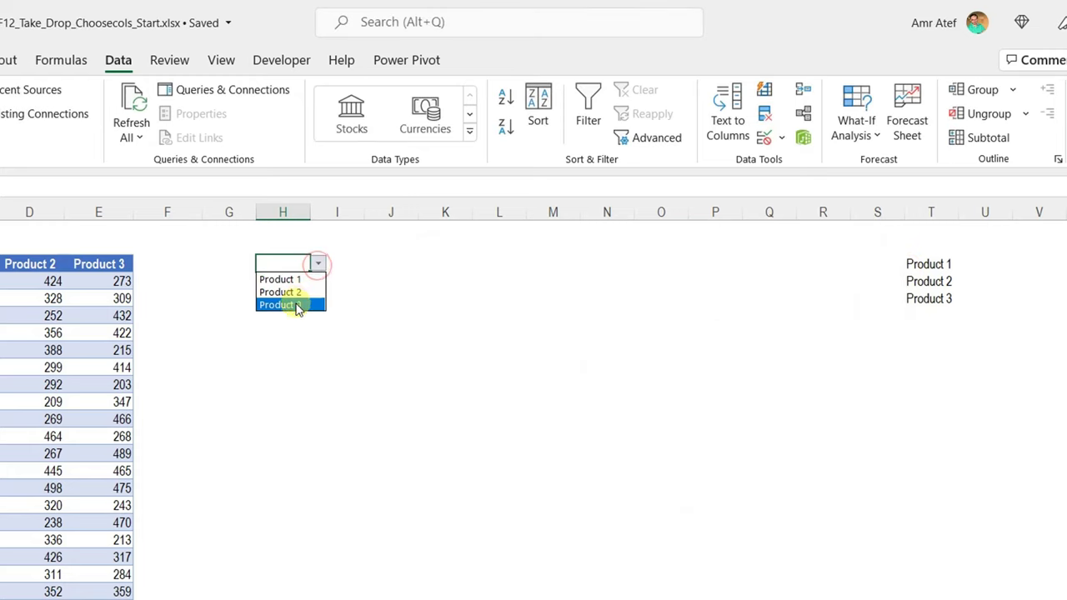
{"action": "left_click", "coordinate": [303, 280]}
{"action": "left_click", "coordinate": [318, 264]}
{"action": "left_click", "coordinate": [304, 280]}
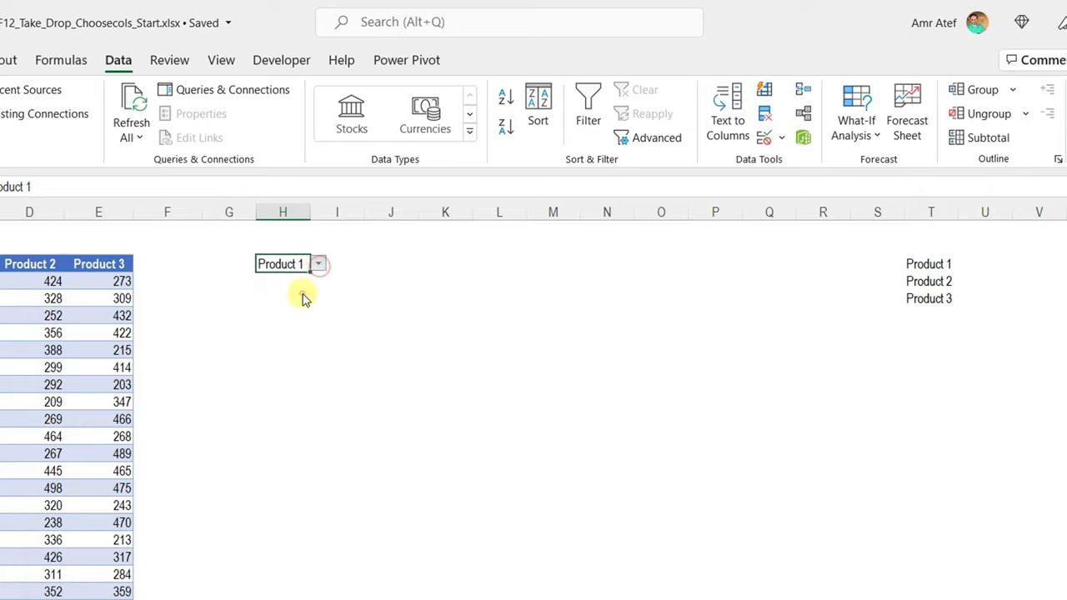
{"action": "left_click", "coordinate": [303, 297]}
Add a Prod4 header in F4 as a new sales table column
{"action": "left_click", "coordinate": [180, 268]}
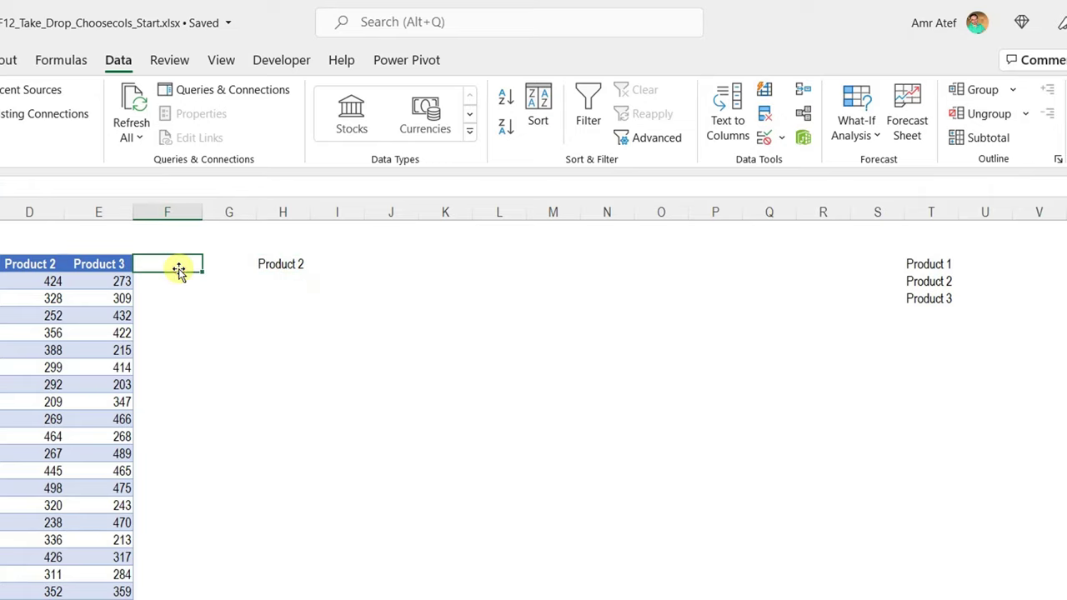
{"action": "type", "text": "Prod4"}
{"action": "key", "text": "Return"}
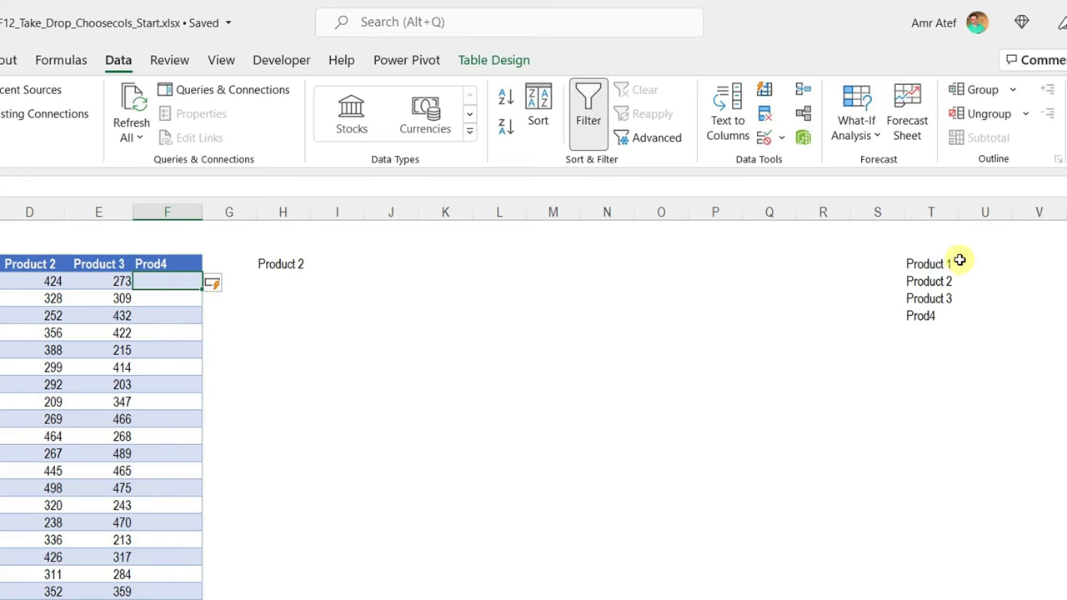
Test picking Prod4 in H4's dropdown, then undo the Prod4 changes
{"action": "left_click", "coordinate": [294, 265]}
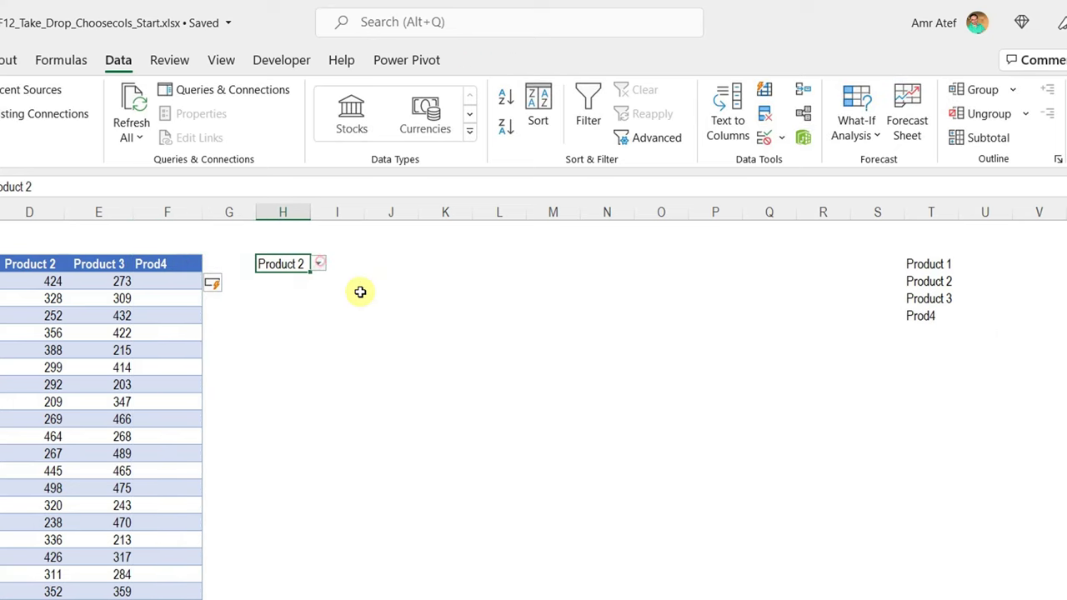
{"action": "left_click", "coordinate": [321, 267]}
{"action": "left_click", "coordinate": [294, 314]}
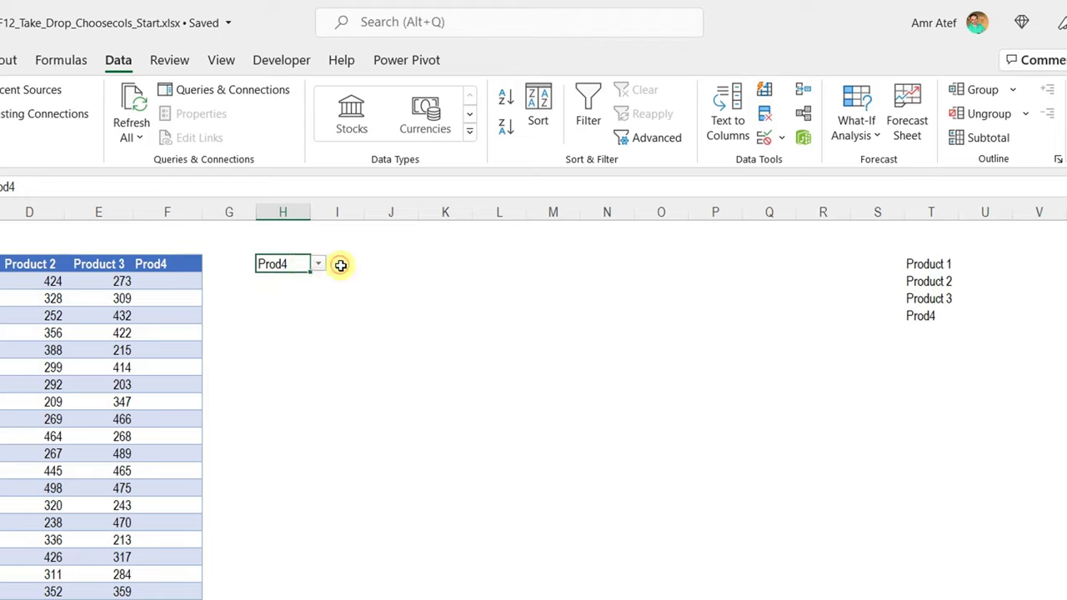
{"action": "key", "text": "ctrl+z"}
{"action": "key", "text": "ctrl+z"}
{"action": "key", "text": "ctrl+z"}
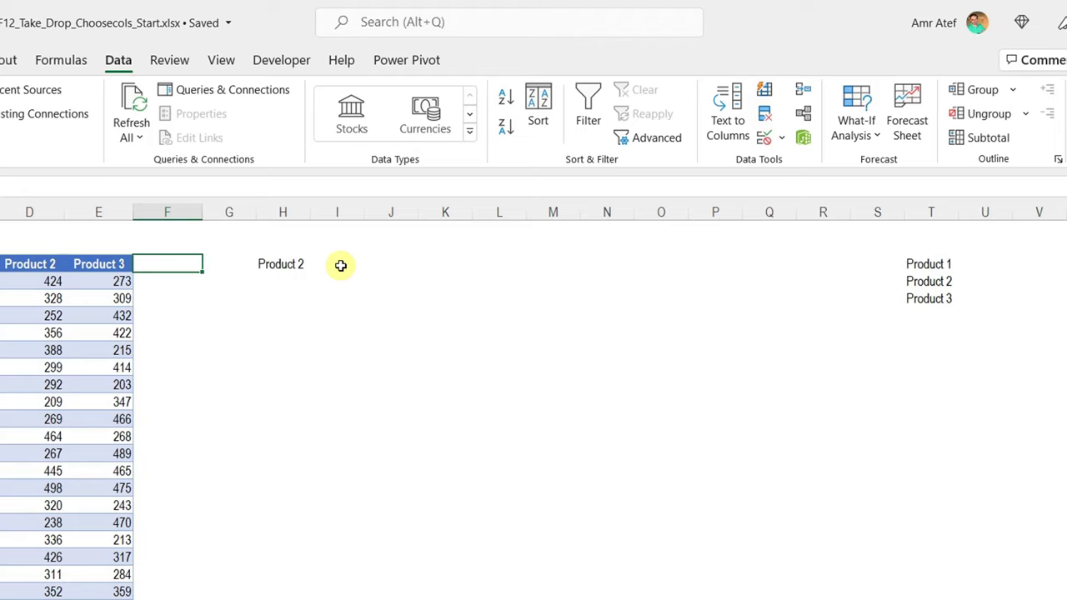
{"action": "key", "text": "Right"}
{"action": "key", "text": "Right"}
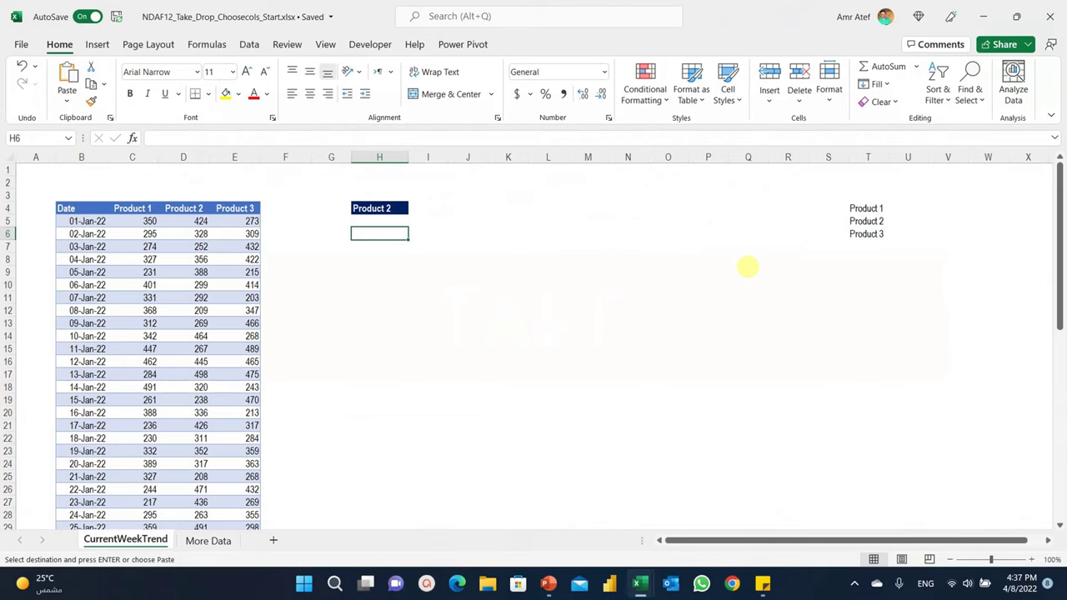
Paste the Date, Current W and Previous W headers into H6:J6 and widen columns I and J
{"action": "key", "text": "ctrl+v"}
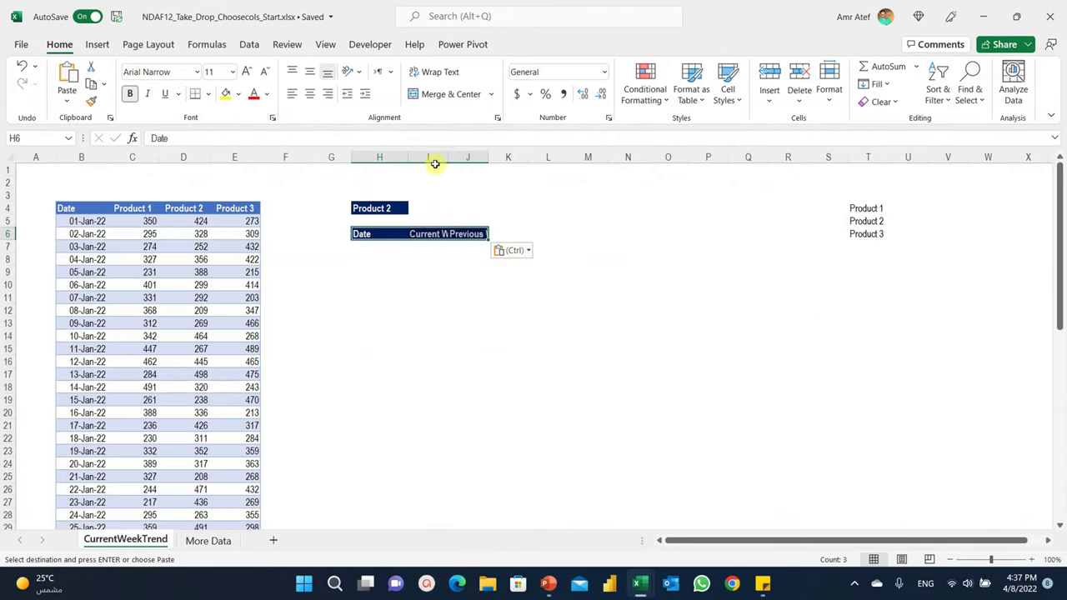
{"action": "left_click_drag", "start_coordinate": [429, 158], "coordinate": [511, 158]}
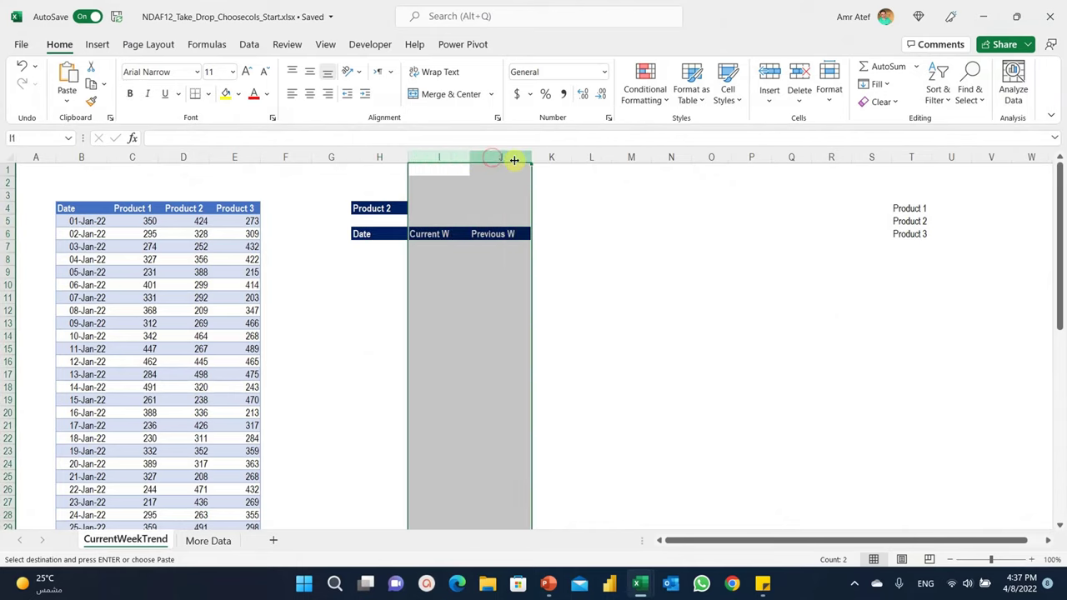
{"action": "left_click", "coordinate": [386, 247]}
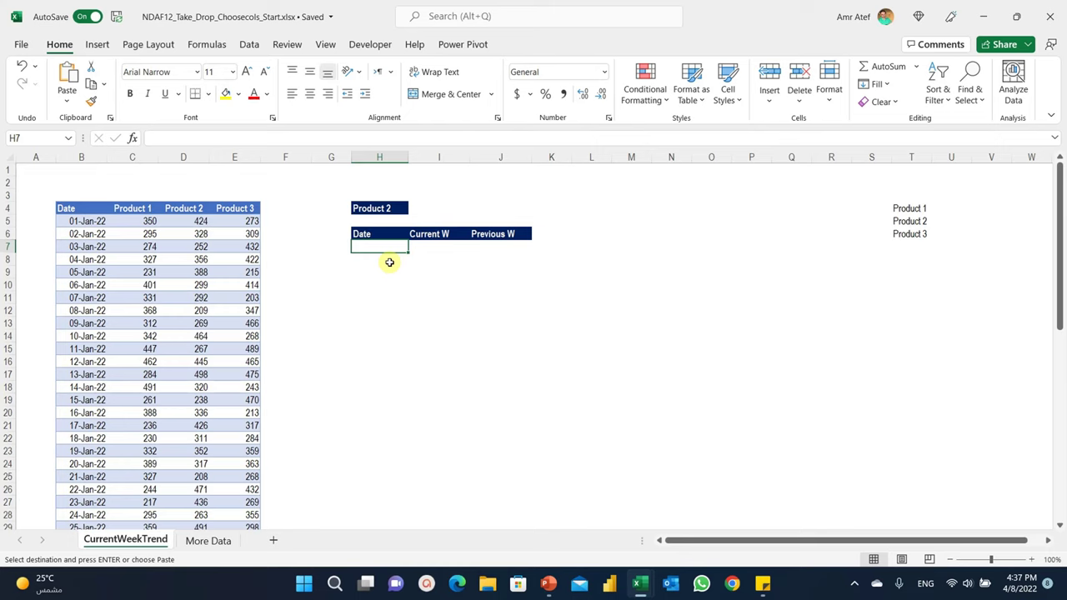
Enter =TAKE(Sales_T[Date],-7) in H7 to spill the last seven date serials 44612–44618
{"action": "type", "text": "=Tak"}
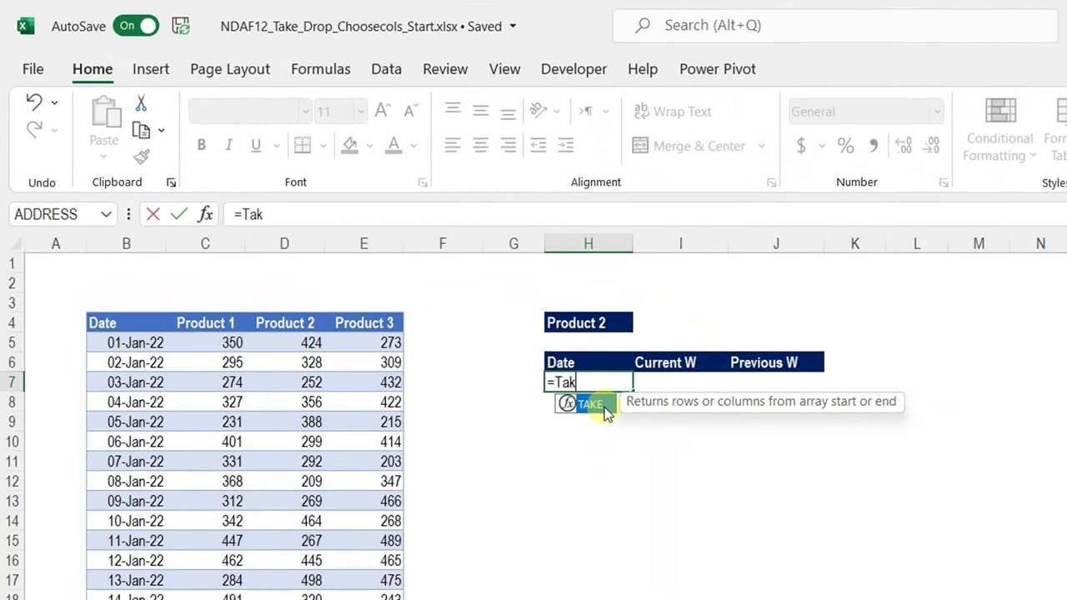
{"action": "double_click", "coordinate": [606, 408]}
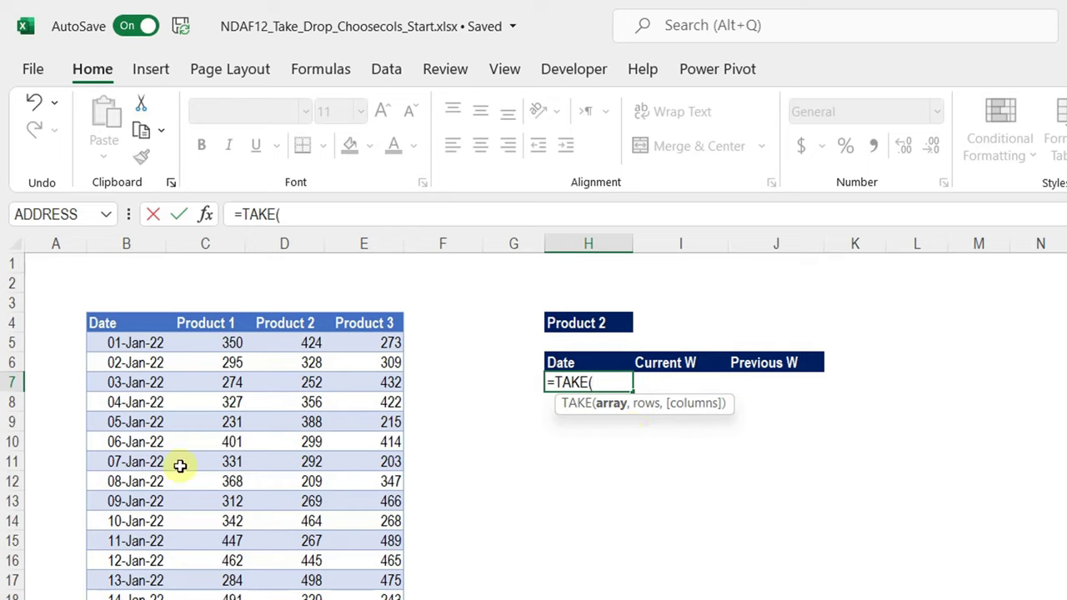
{"action": "left_click", "coordinate": [129, 312]}
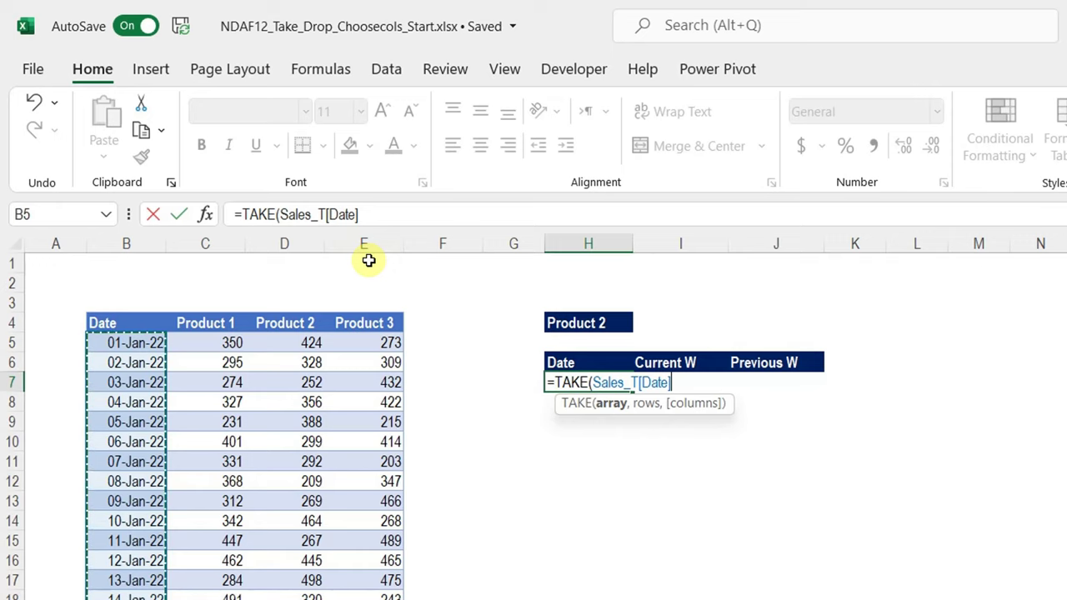
{"action": "left_click", "coordinate": [586, 406]}
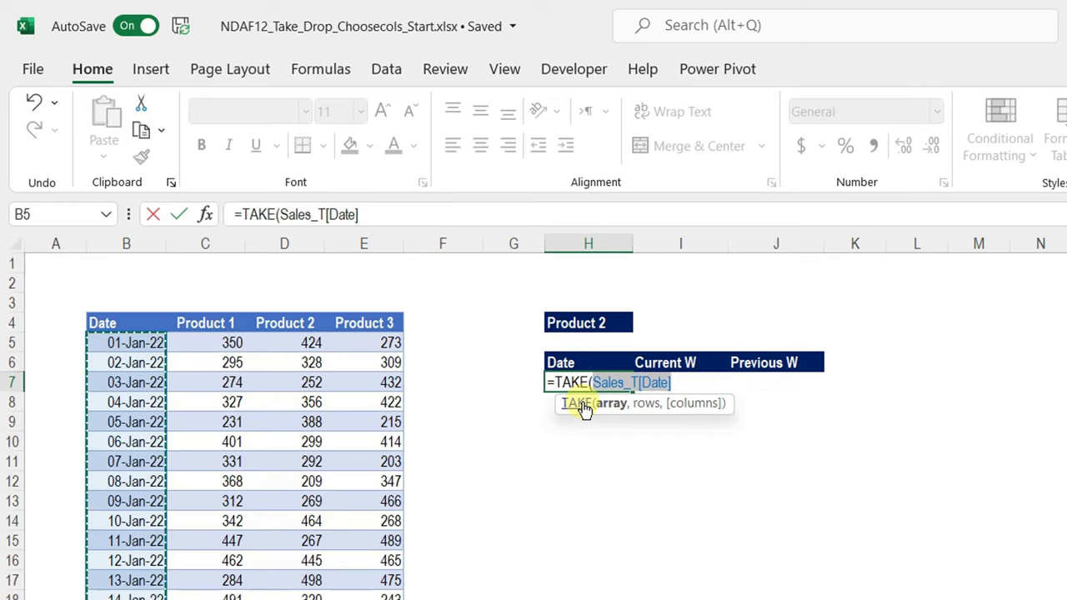
{"action": "left_click", "coordinate": [676, 382]}
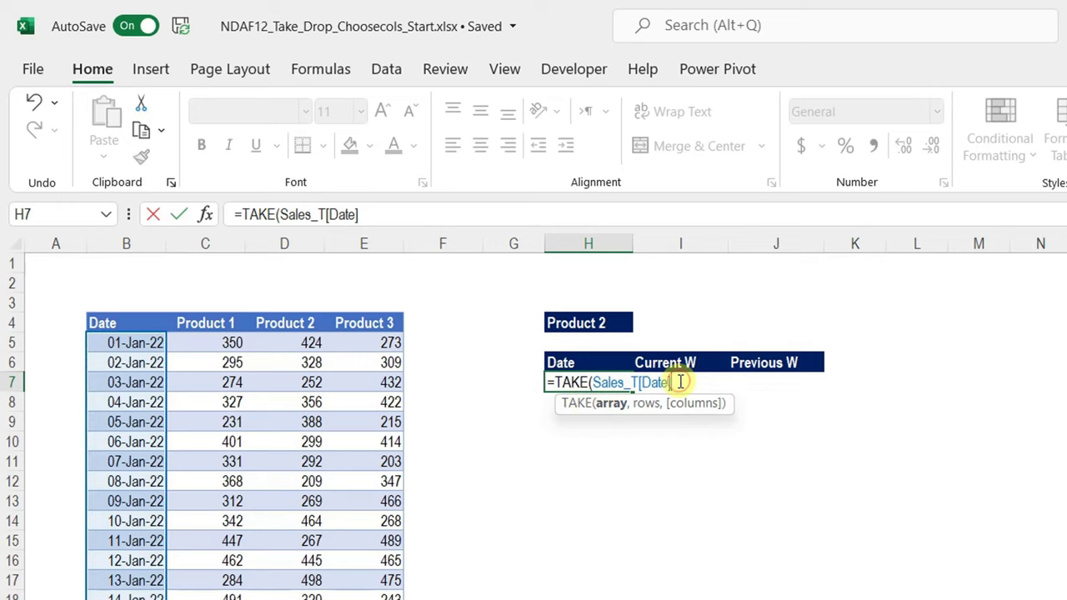
{"action": "type", "text": ","}
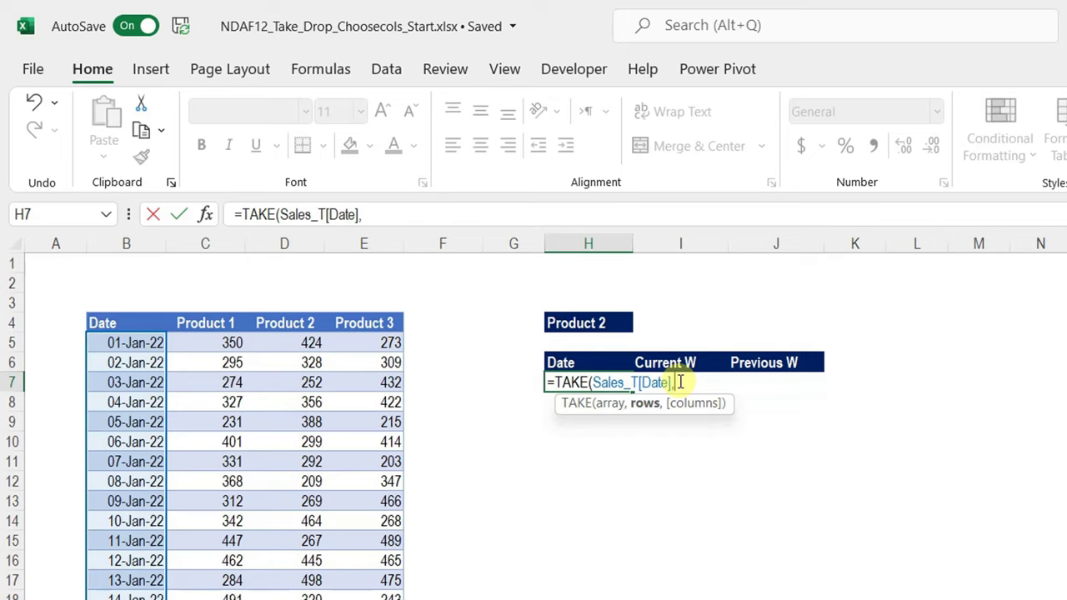
{"action": "type", "text": "7"}
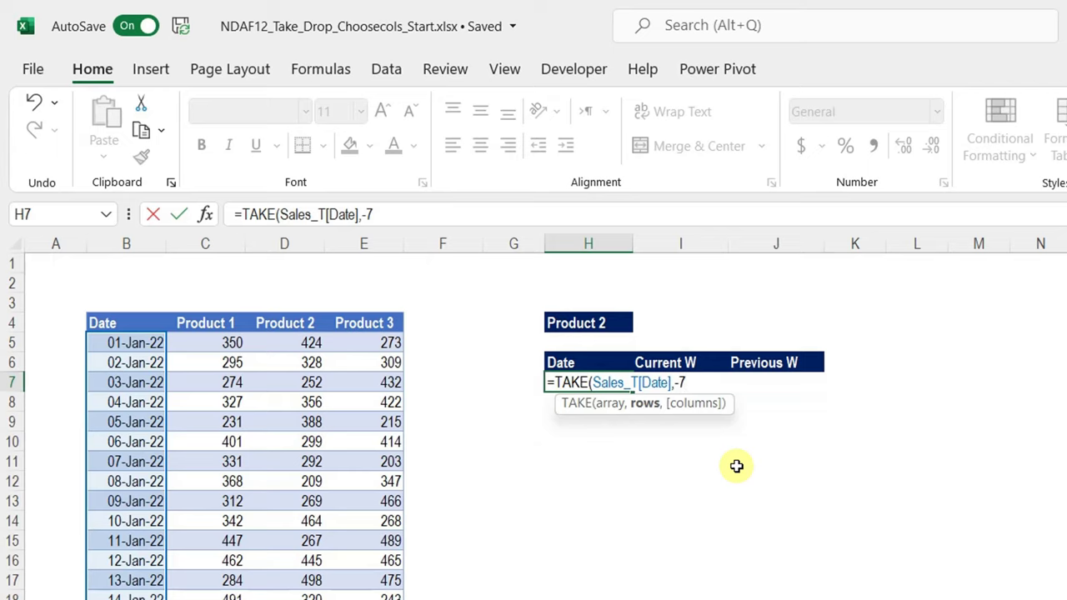
{"action": "left_click", "coordinate": [238, 214]}
{"action": "type", "text": ")"}
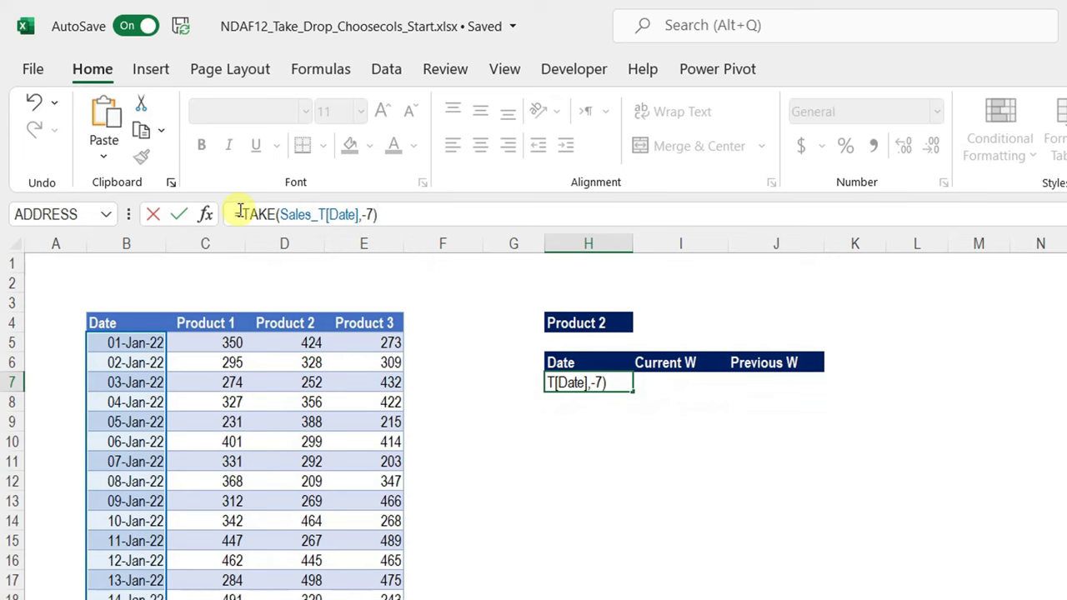
{"action": "key", "text": "Return"}
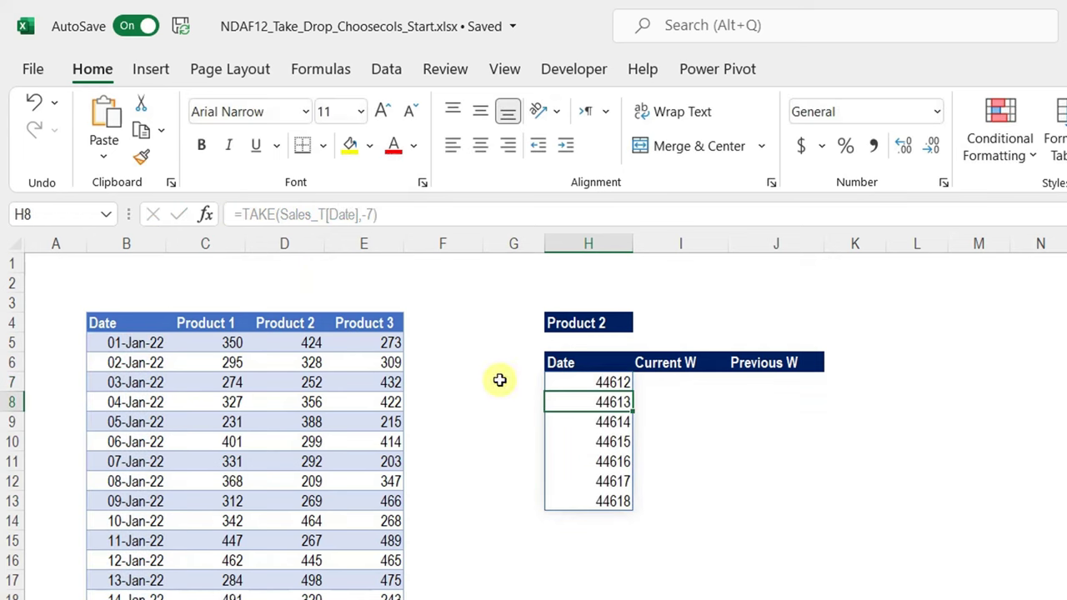
{"action": "left_click_drag", "start_coordinate": [595, 382], "coordinate": [615, 495]}
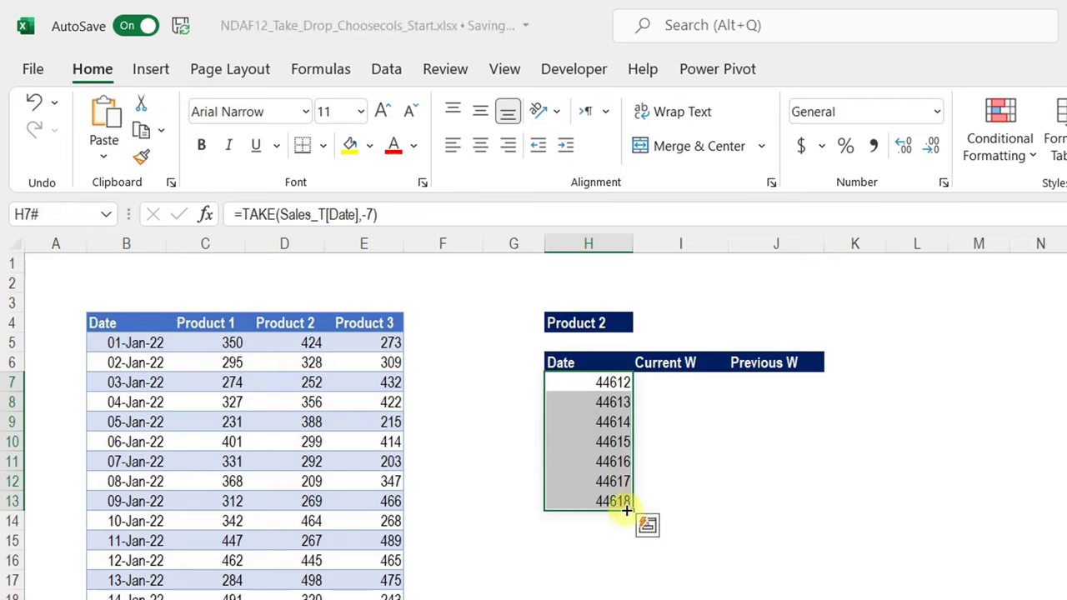
{"action": "left_click", "coordinate": [611, 441]}
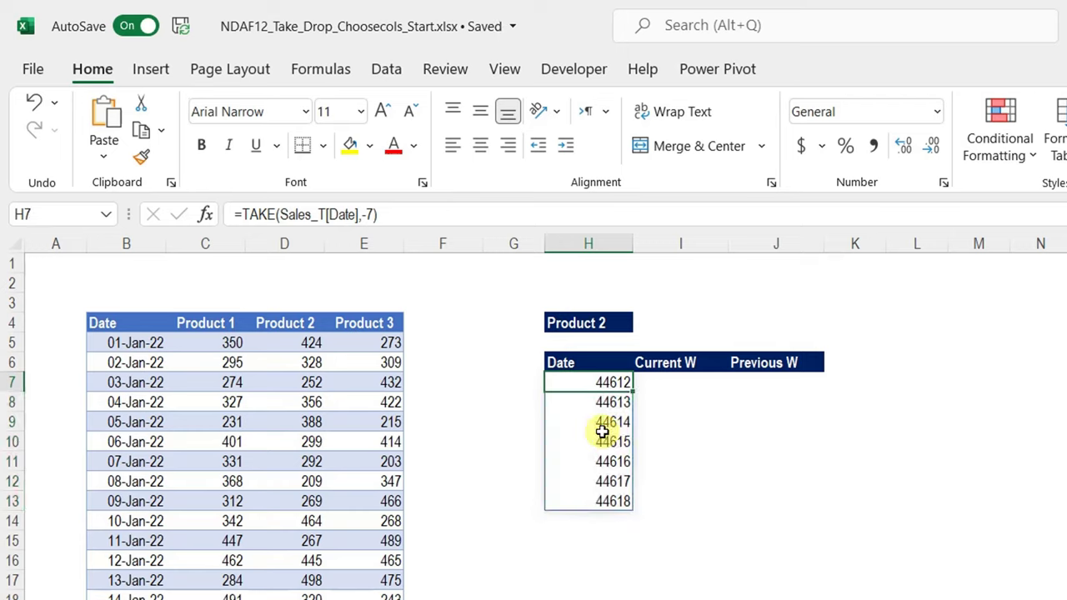
Wrap H7 as =TEXT(TAKE(Sales_T[Date],-7),"DD-MMM (DDD)") so dates read 20-Feb (Sun) to 26-Feb (Sat)
{"action": "left_click", "coordinate": [245, 209]}
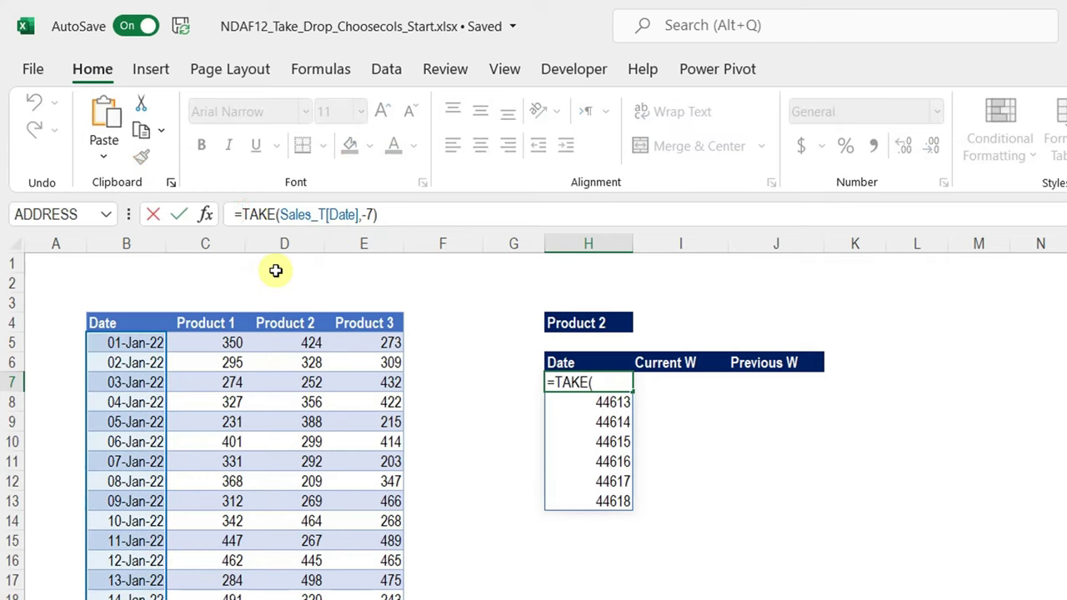
{"action": "type", "text": "Te"}
{"action": "key", "text": "Tab"}
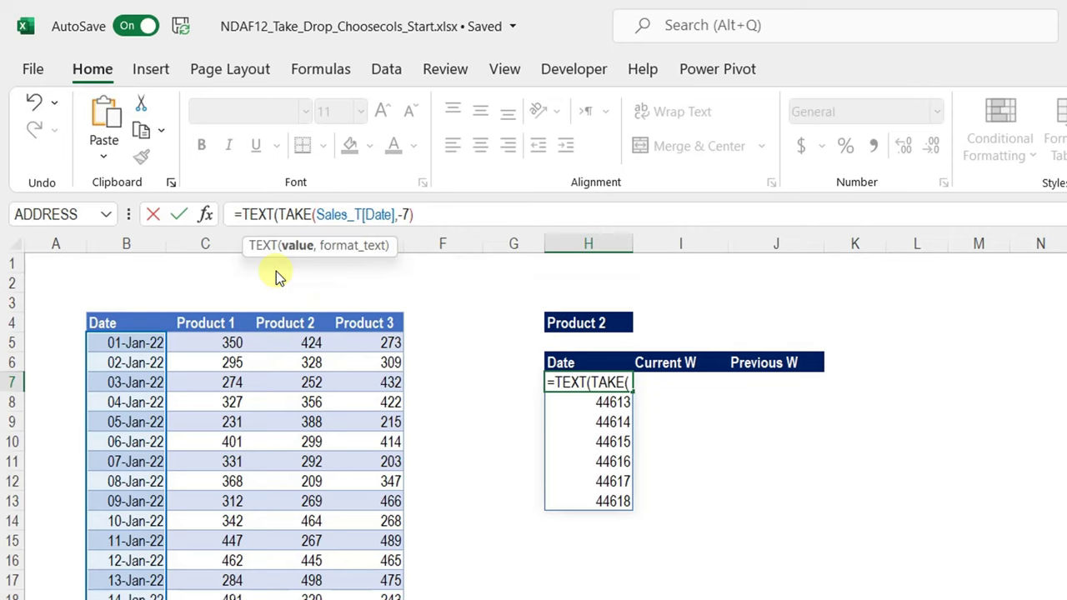
{"action": "left_click", "coordinate": [292, 248]}
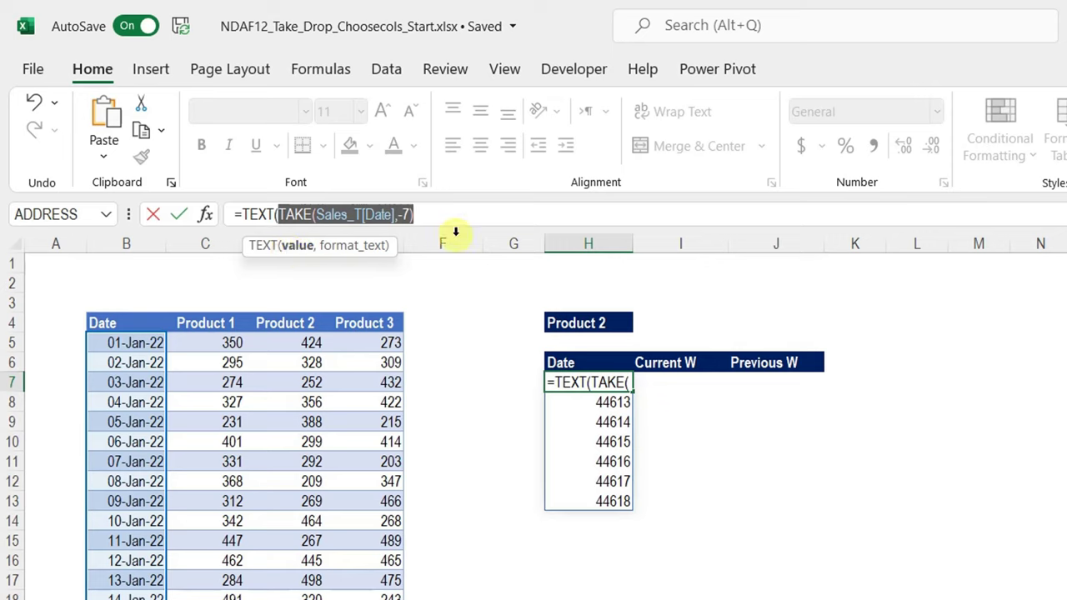
{"action": "left_click", "coordinate": [446, 211]}
{"action": "type", "text": ",\""}
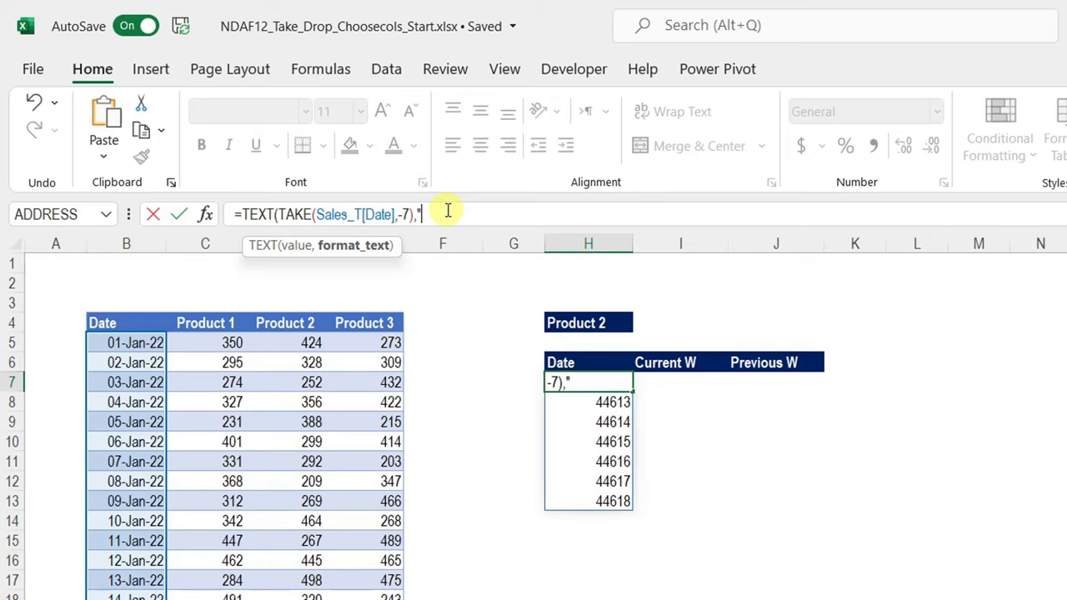
{"action": "type", "text": "DD"}
{"action": "type", "text": "-MM"}
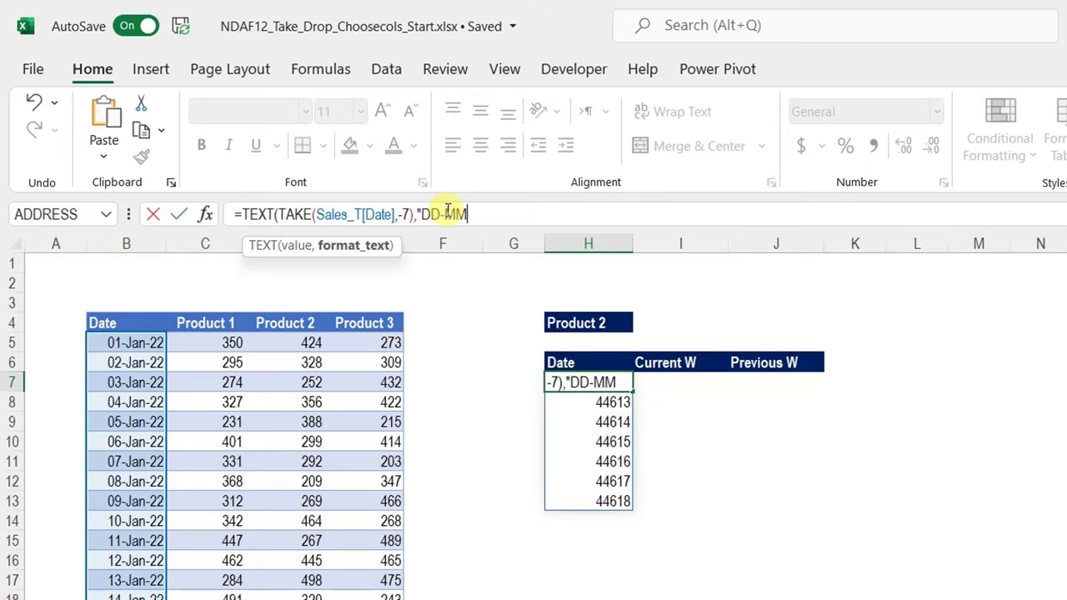
{"action": "type", "text": "M ("}
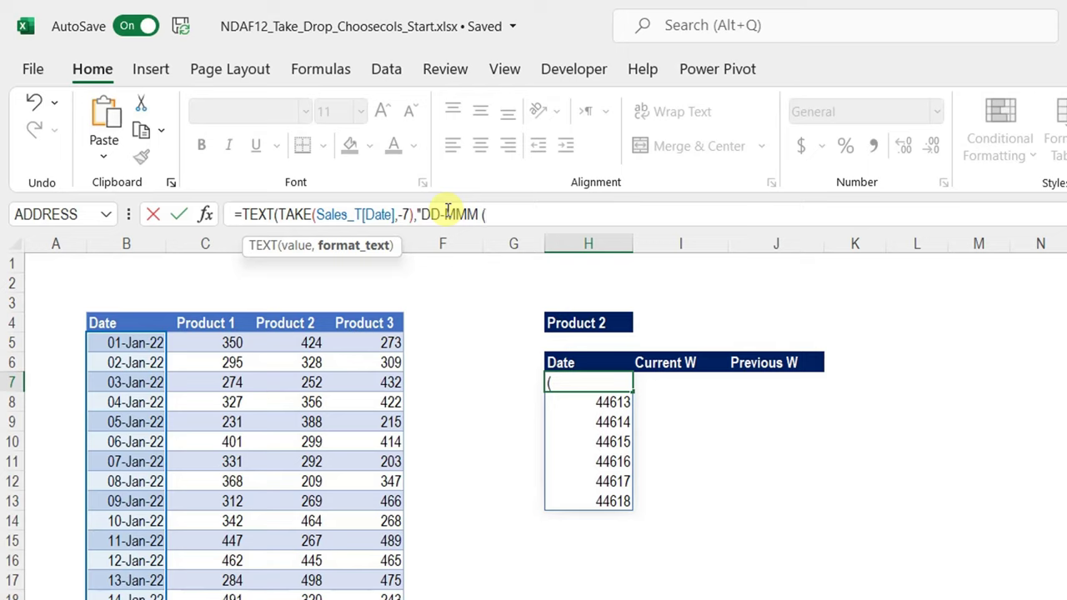
{"action": "type", "text": "DDD)"}
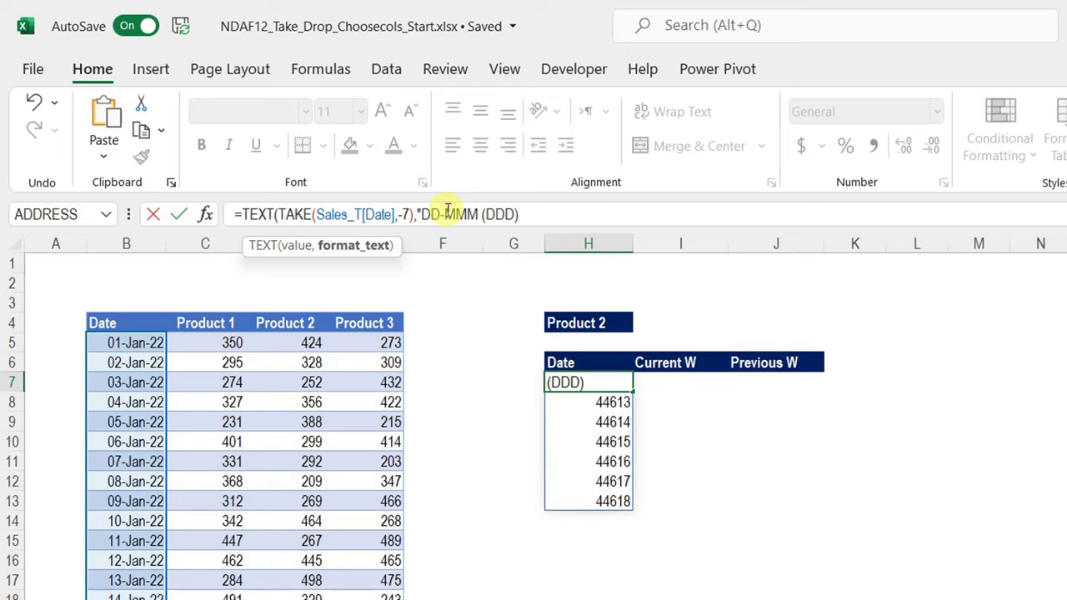
{"action": "type", "text": "\")"}
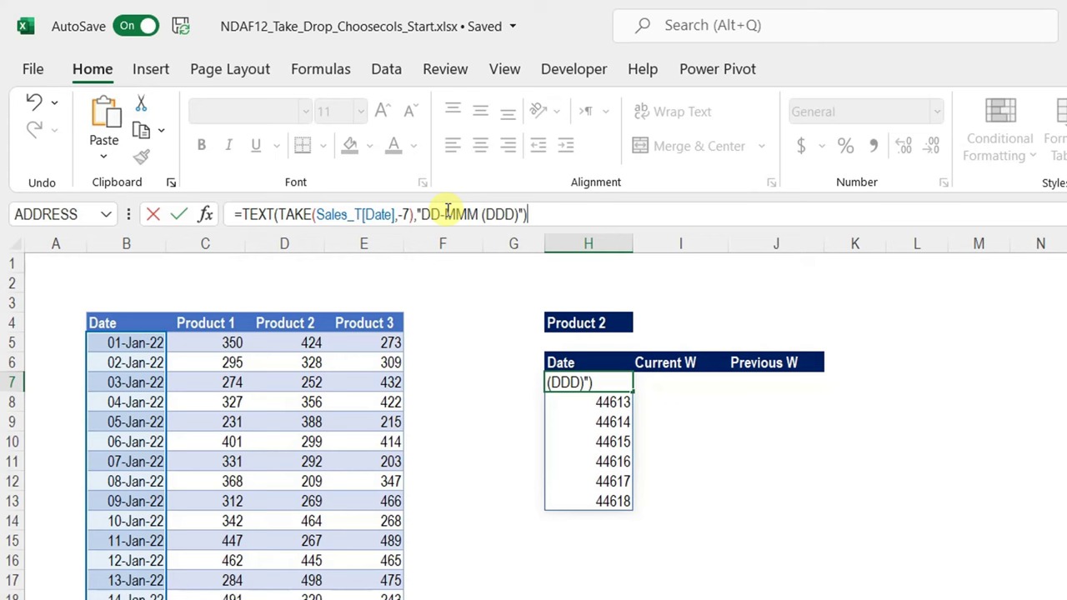
{"action": "key", "text": "Return"}
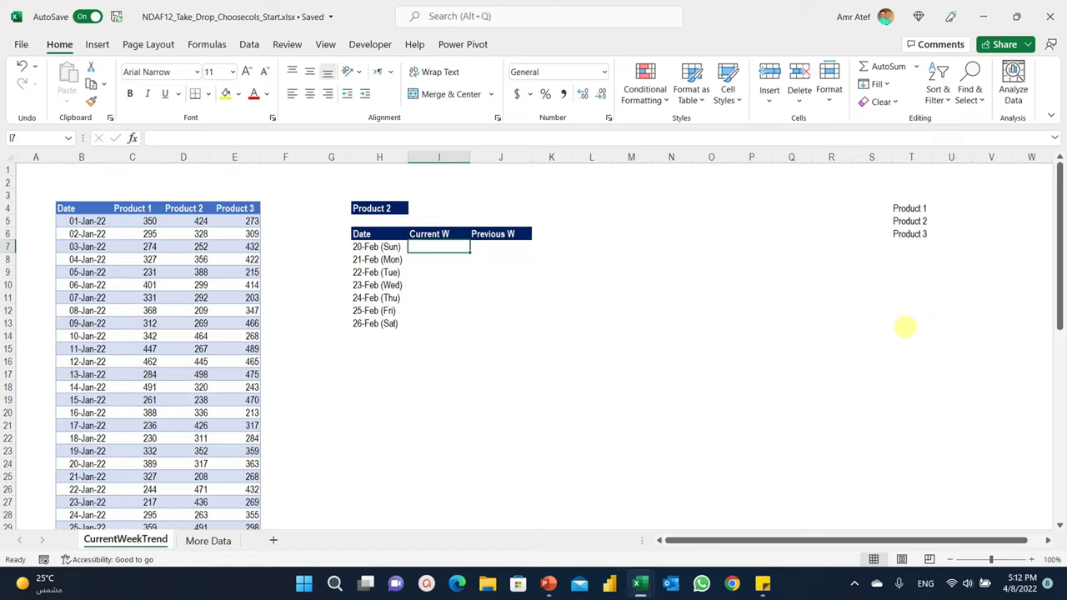
Enter =TAKE(Sales_T[Product 1],-7) in I7 to spill the last seven Product 1 sales
{"action": "type", "text": "=take"}
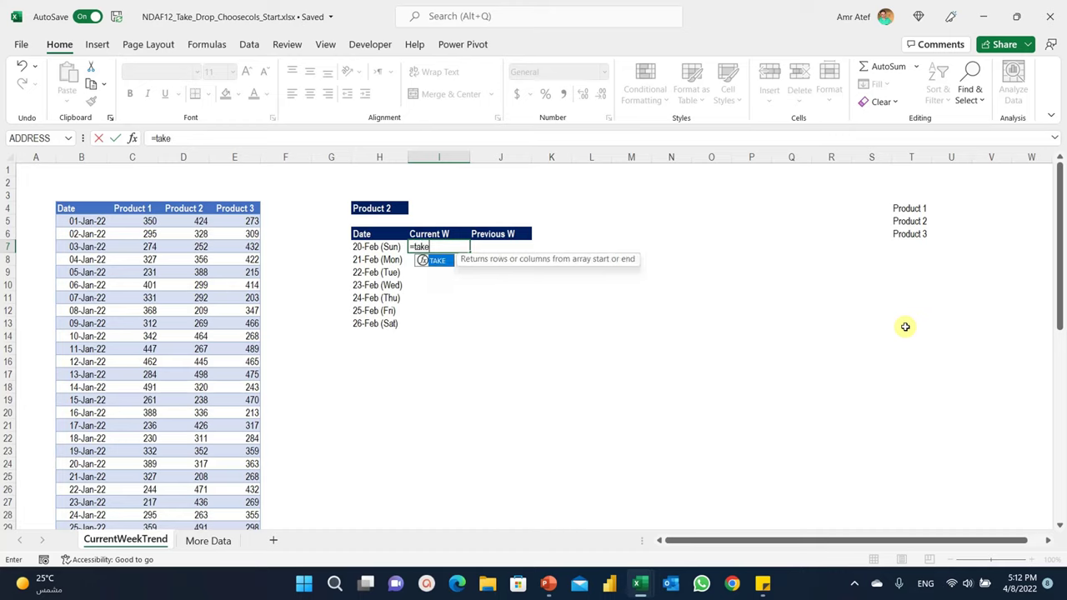
{"action": "key", "text": "Tab"}
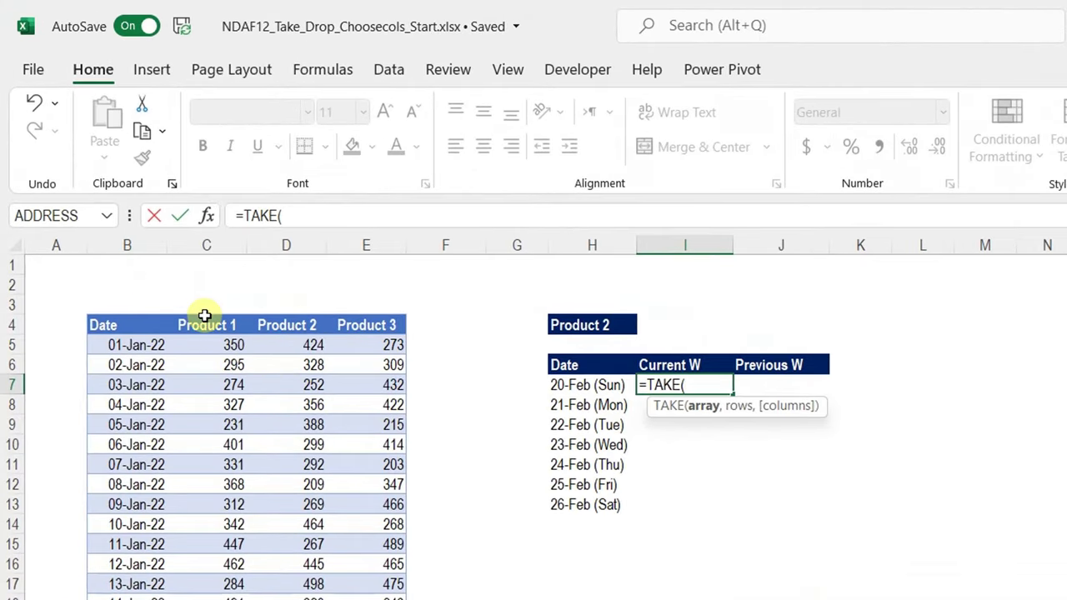
{"action": "left_click", "coordinate": [204, 315]}
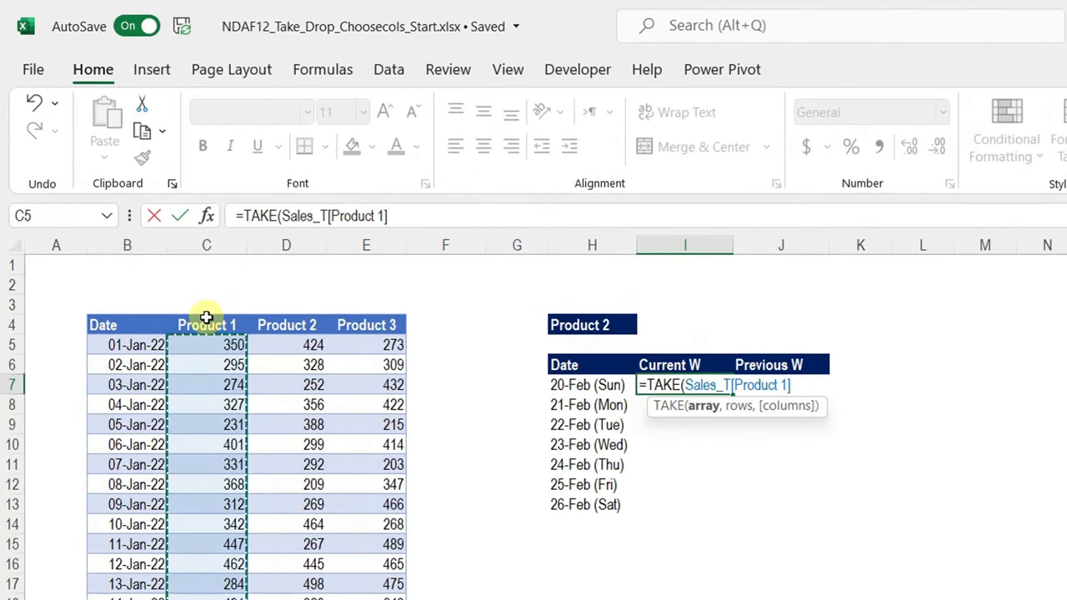
{"action": "type", "text": ",-"}
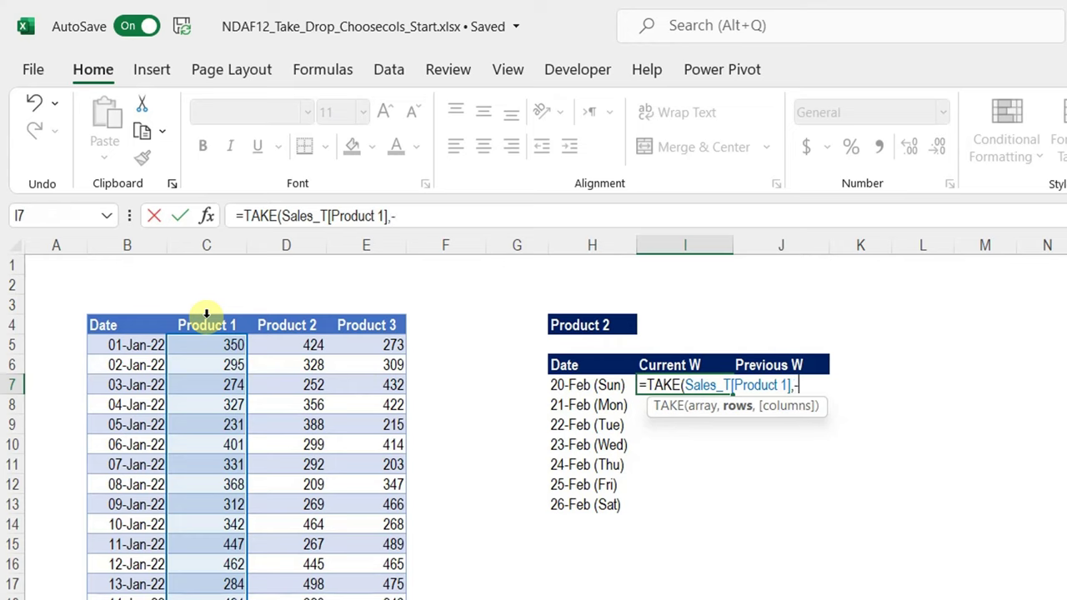
{"action": "type", "text": "7"}
{"action": "key", "text": "ctrl+Return"}
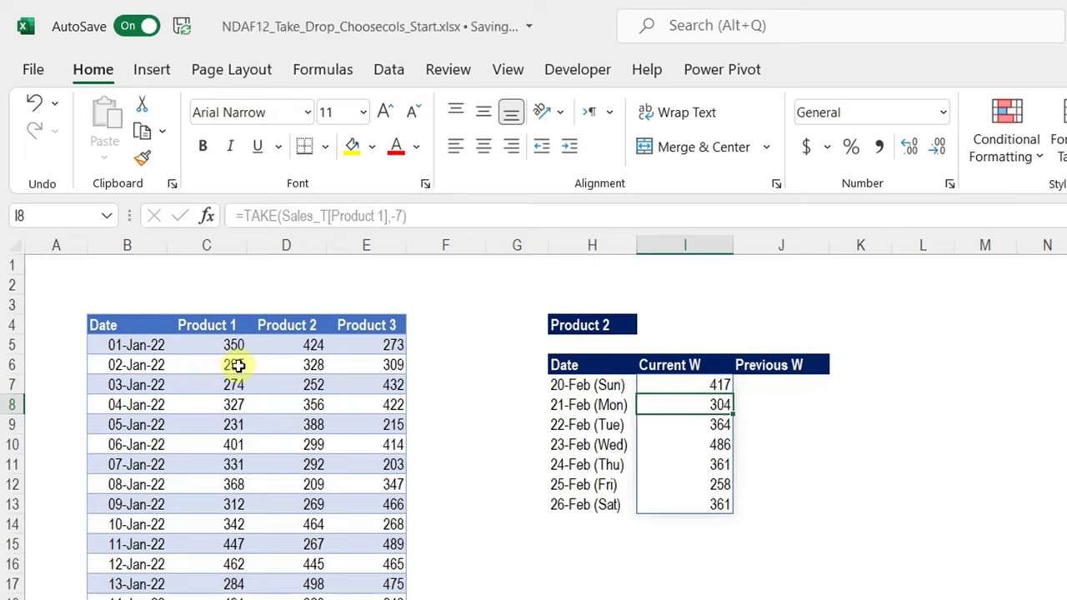
{"action": "left_click", "coordinate": [582, 328]}
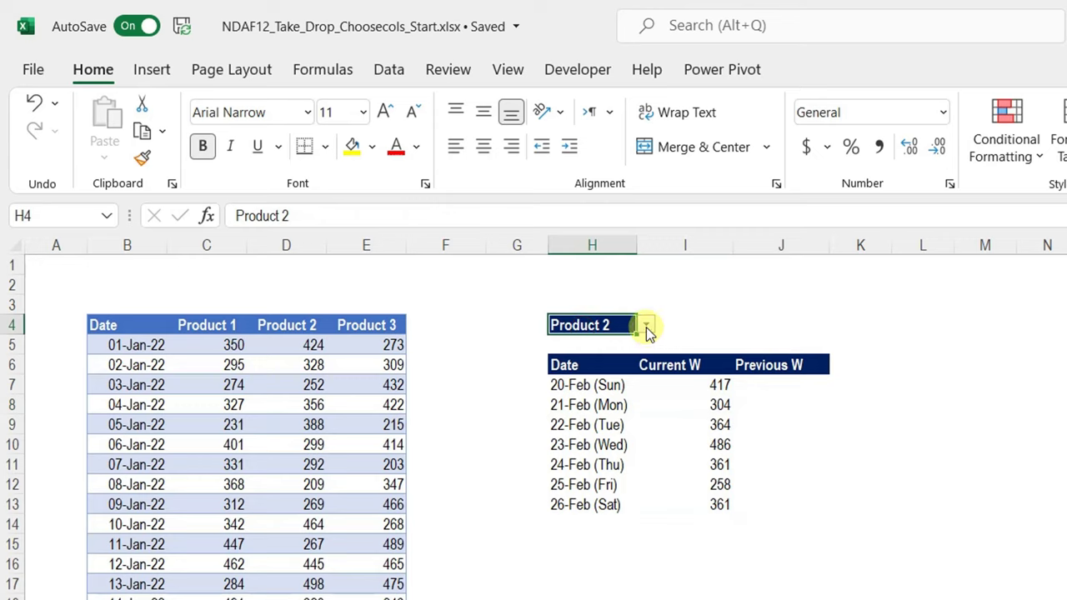
Edit I7 to =TAKE(Sales_T,-7) so it spills the table's last seven rows across I7:L13
{"action": "left_click", "coordinate": [703, 388]}
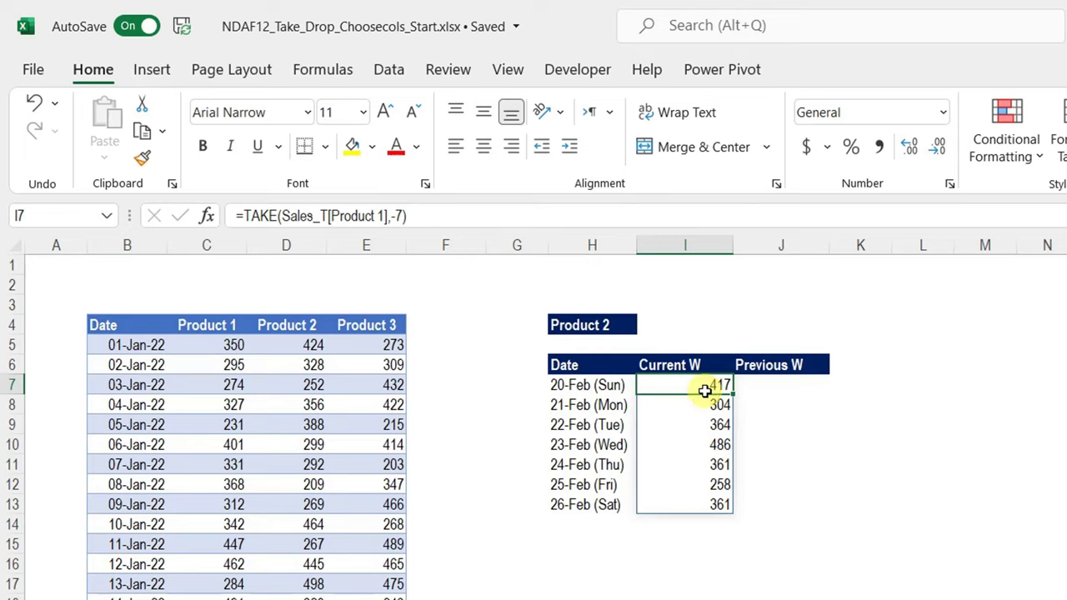
{"action": "left_click", "coordinate": [383, 216]}
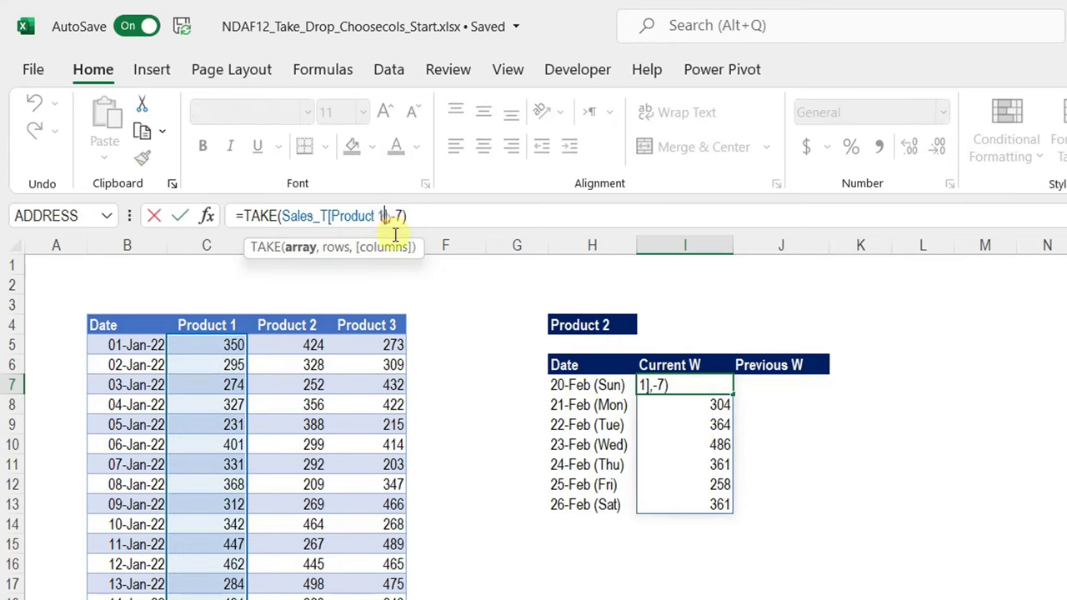
{"action": "key", "text": "BackSpace"}
{"action": "key", "text": "BackSpace"}
{"action": "key", "text": "BackSpace"}
{"action": "key", "text": "BackSpace"}
{"action": "key", "text": "BackSpace"}
{"action": "key", "text": "BackSpace"}
{"action": "key", "text": "BackSpace"}
{"action": "key", "text": "BackSpace"}
{"action": "key", "text": "BackSpace"}
{"action": "key", "text": "BackSpace"}
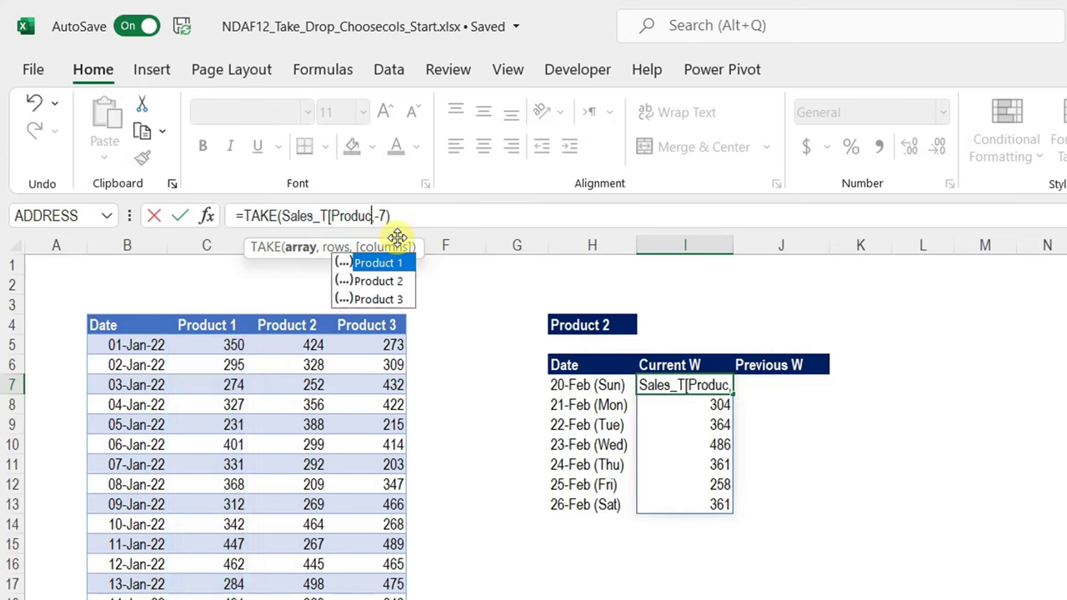
{"action": "key", "text": "BackSpace"}
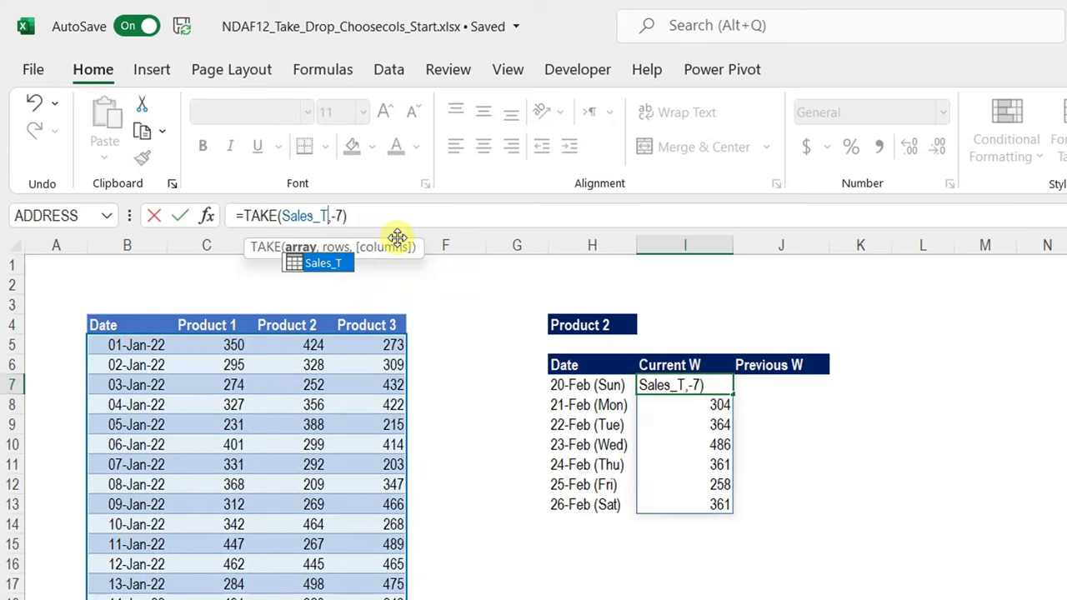
{"action": "key", "text": "Return"}
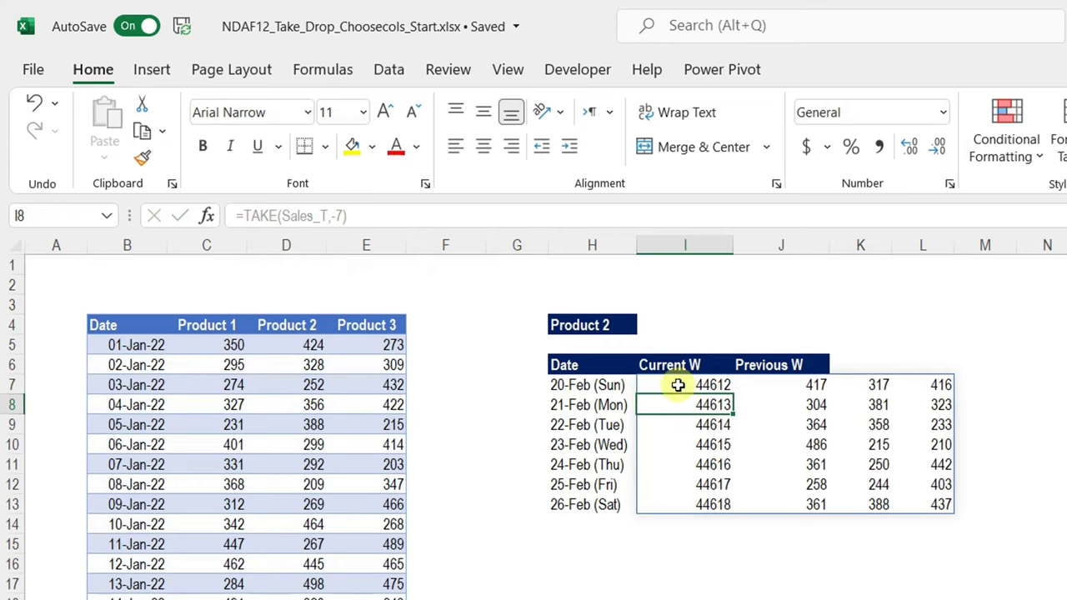
{"action": "left_click_drag", "start_coordinate": [691, 386], "coordinate": [708, 501]}
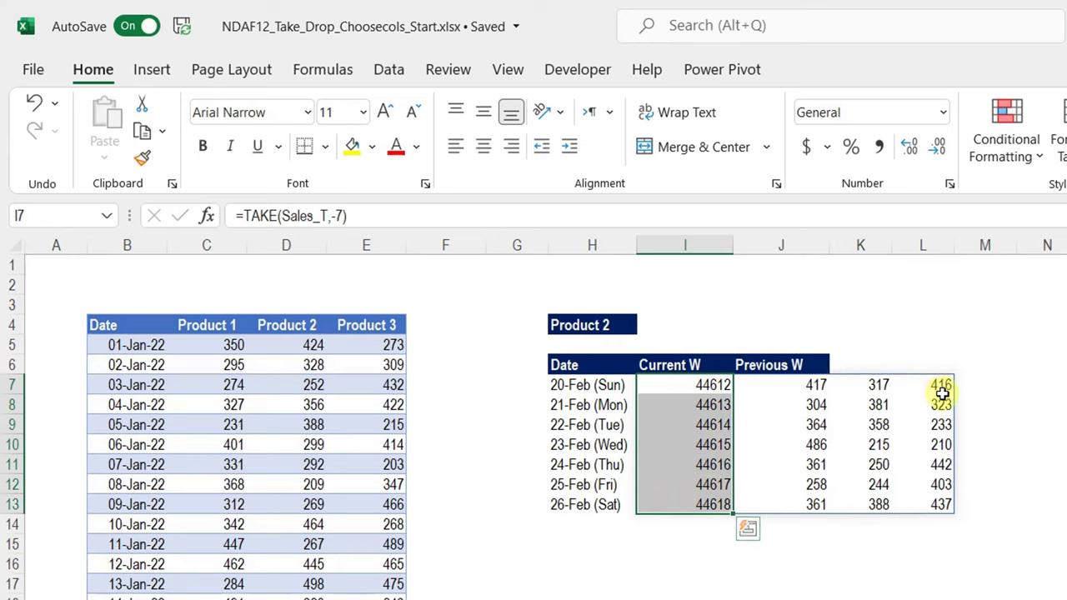
{"action": "left_click", "coordinate": [710, 384]}
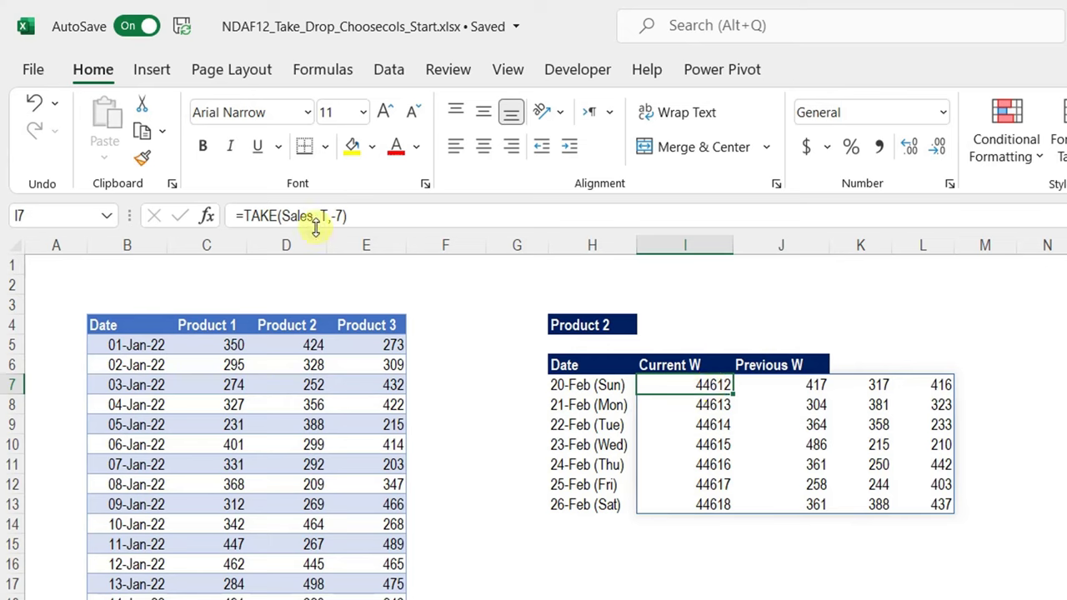
Wrap I7's formula as =CHOOSECOLS(TAKE(Sales_T,-7),3) so Current W shows Product 2's 317 to 388
{"action": "left_click", "coordinate": [241, 216]}
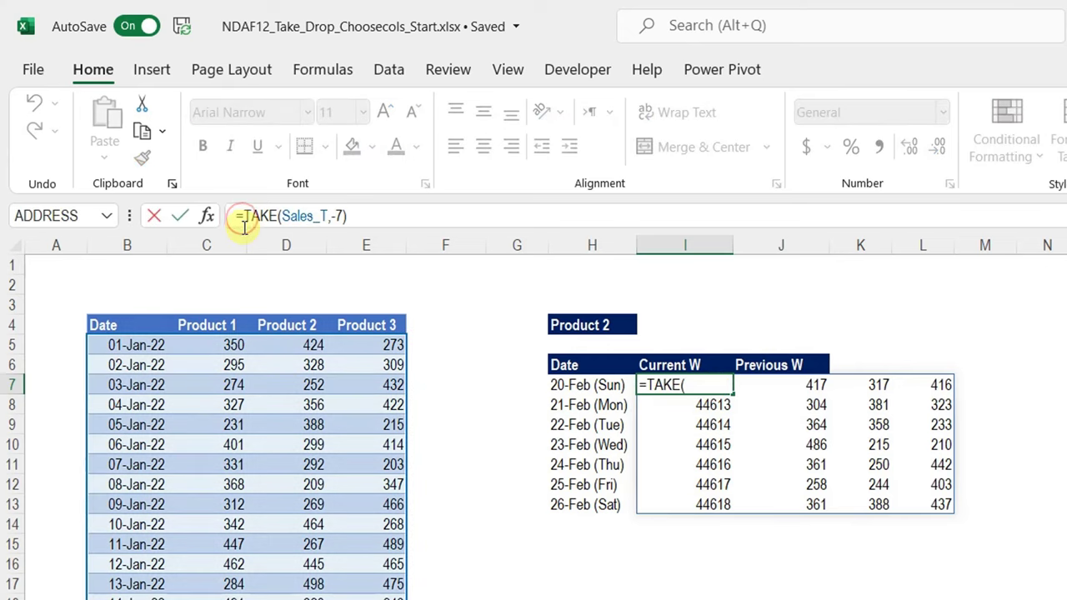
{"action": "type", "text": "Choose"}
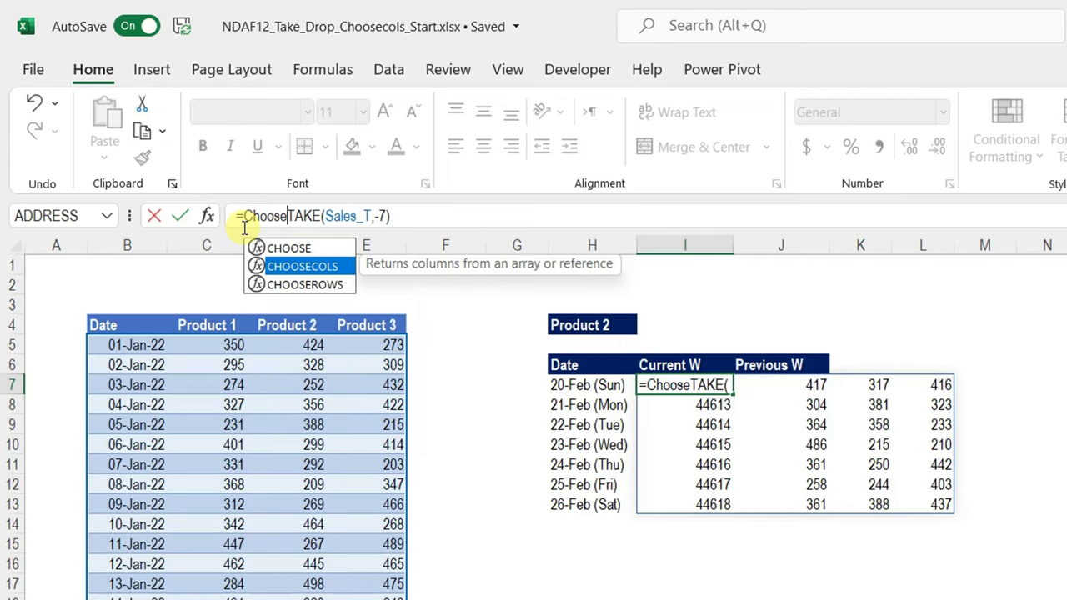
{"action": "key", "text": "Tab"}
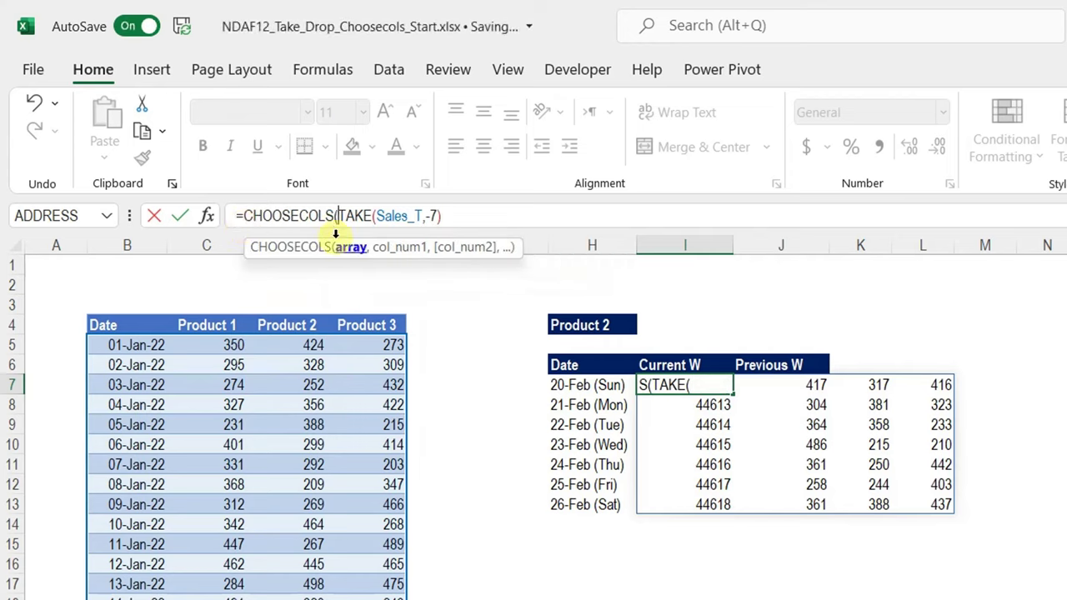
{"action": "left_click", "coordinate": [352, 250]}
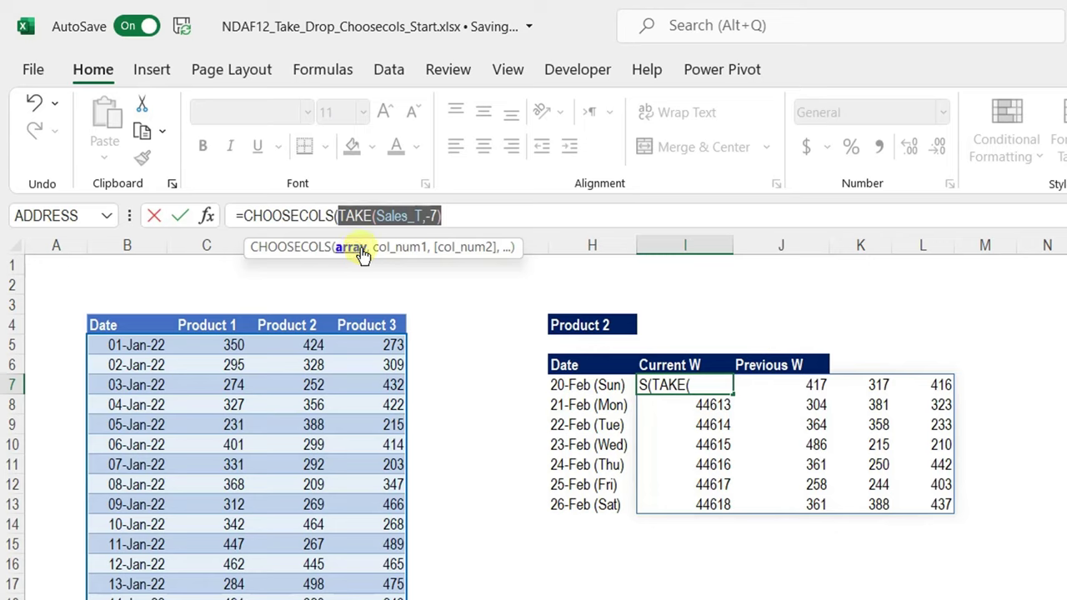
{"action": "left_click", "coordinate": [451, 217]}
{"action": "type", "text": ","}
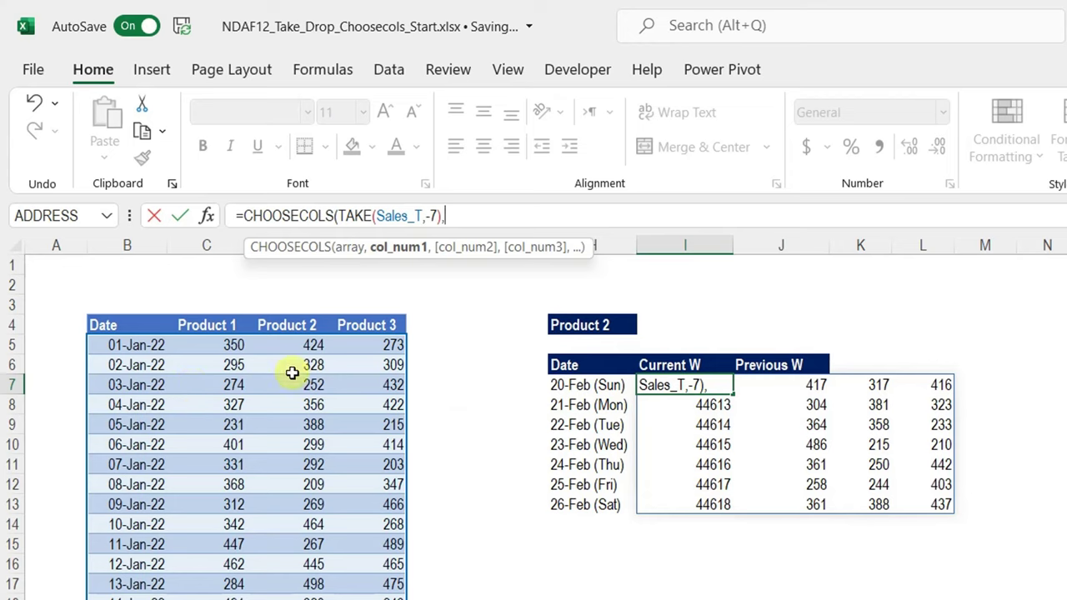
{"action": "type", "text": "3)"}
{"action": "key", "text": "Return"}
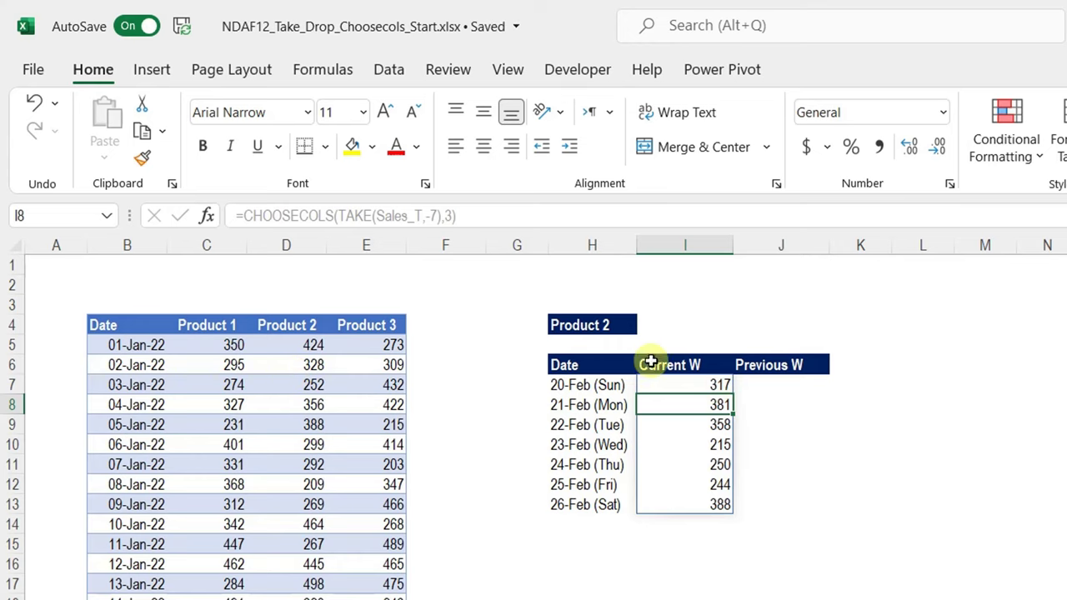
Check H4's product list, leaving Product 2 selected, and reopen I7's CHOOSECOLS formula for editing
{"action": "left_click", "coordinate": [604, 321]}
{"action": "left_click", "coordinate": [643, 325]}
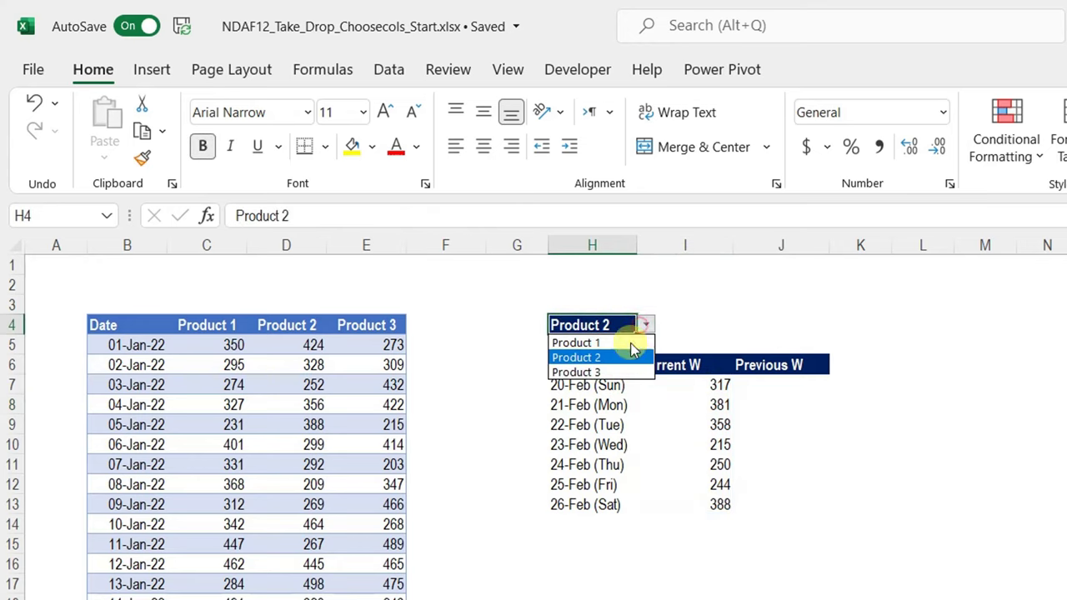
{"action": "left_click", "coordinate": [646, 325]}
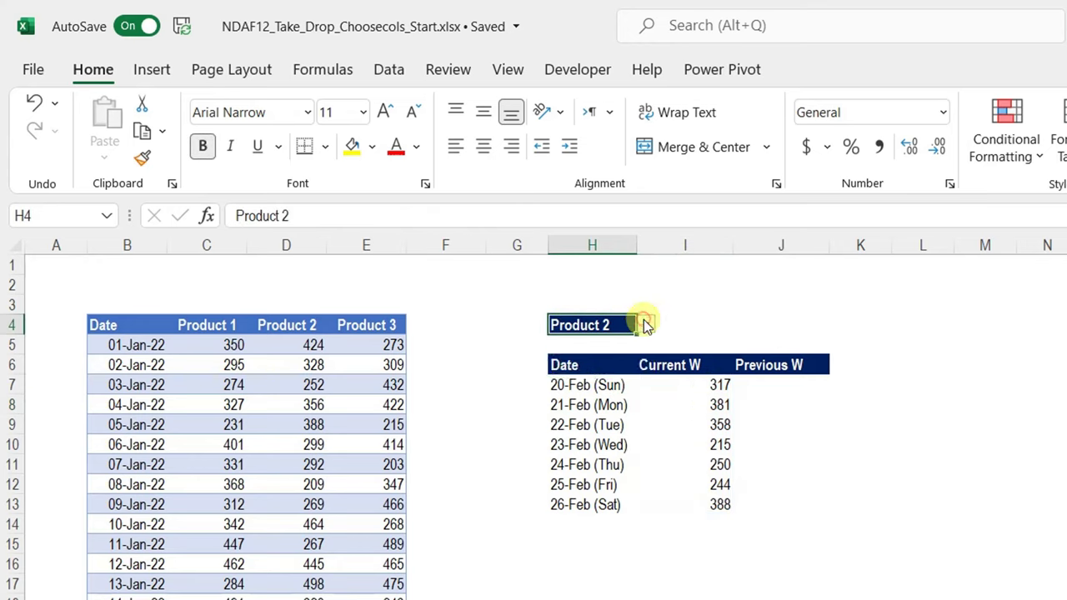
{"action": "left_click", "coordinate": [710, 386]}
{"action": "left_click", "coordinate": [450, 216]}
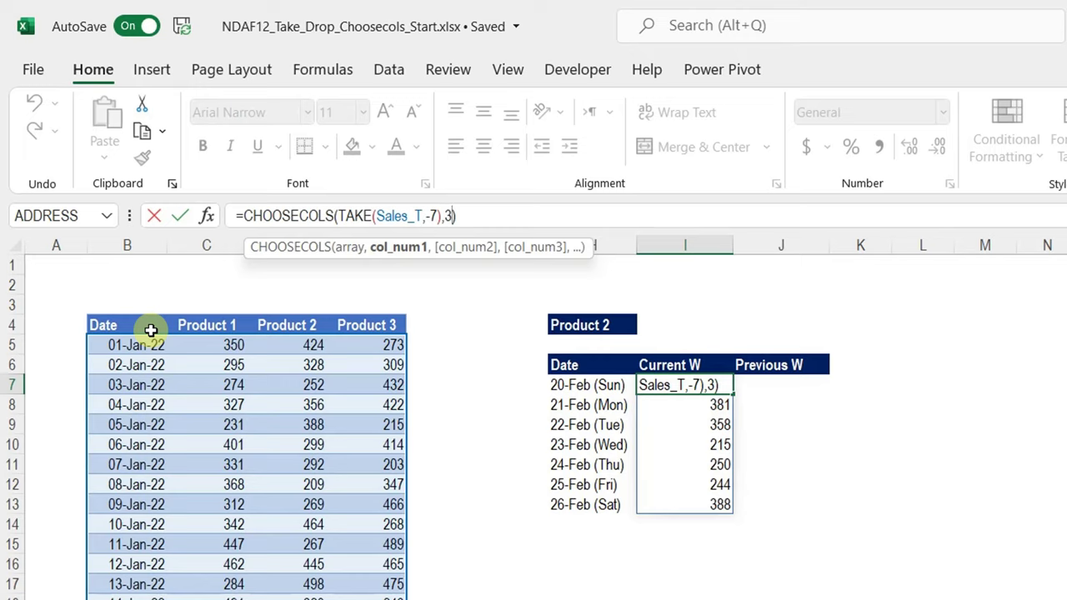
Replace the fixed column number 3 with MATCH(H4,Sales_T[#Headers],0) using exact match
{"action": "key", "text": "BackSpace"}
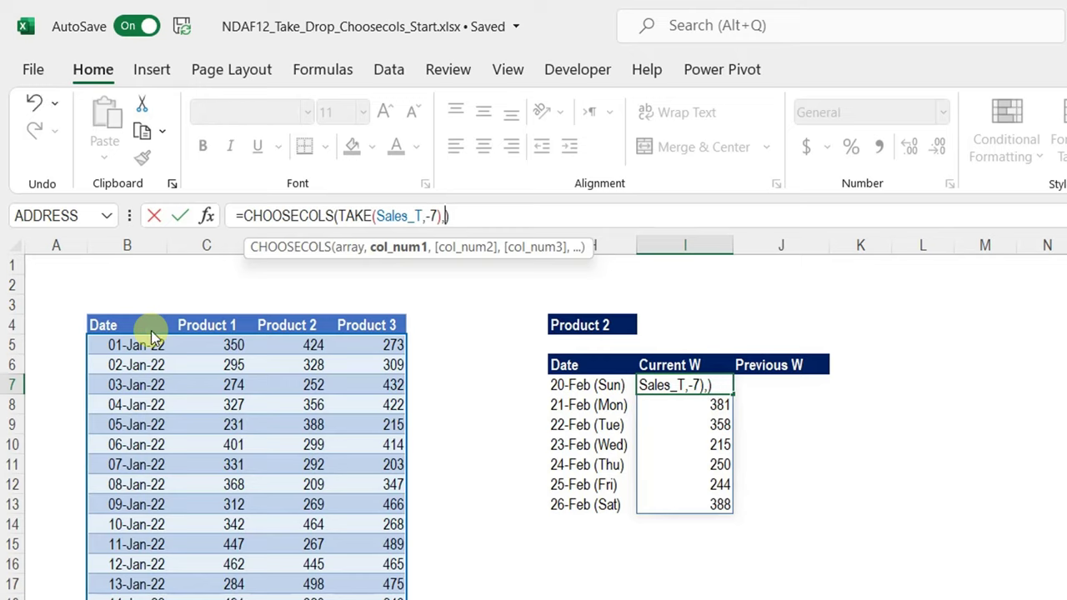
{"action": "type", "text": "mat"}
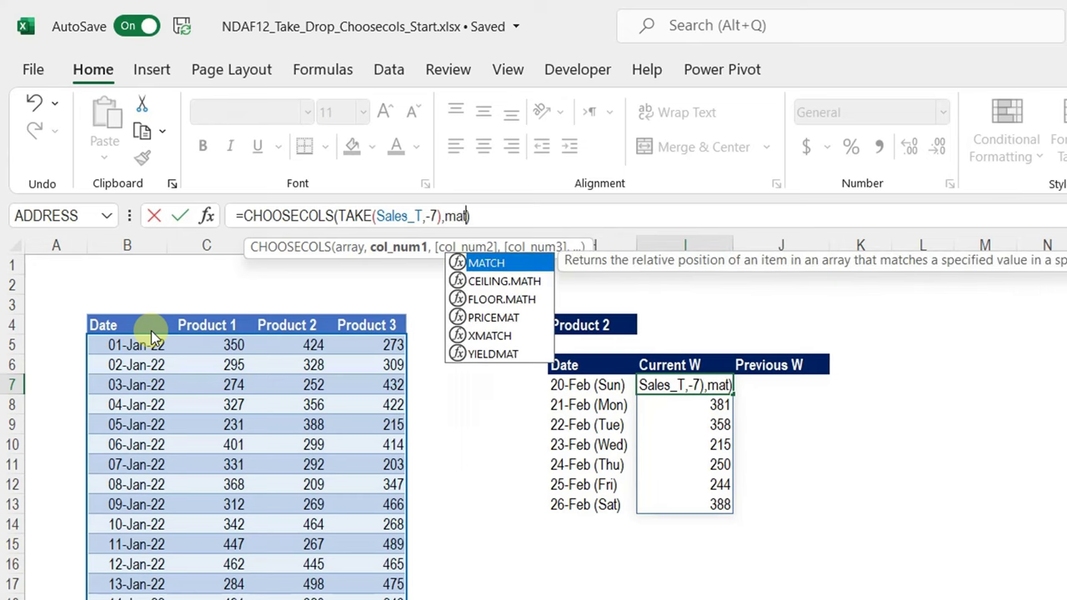
{"action": "key", "text": "Tab"}
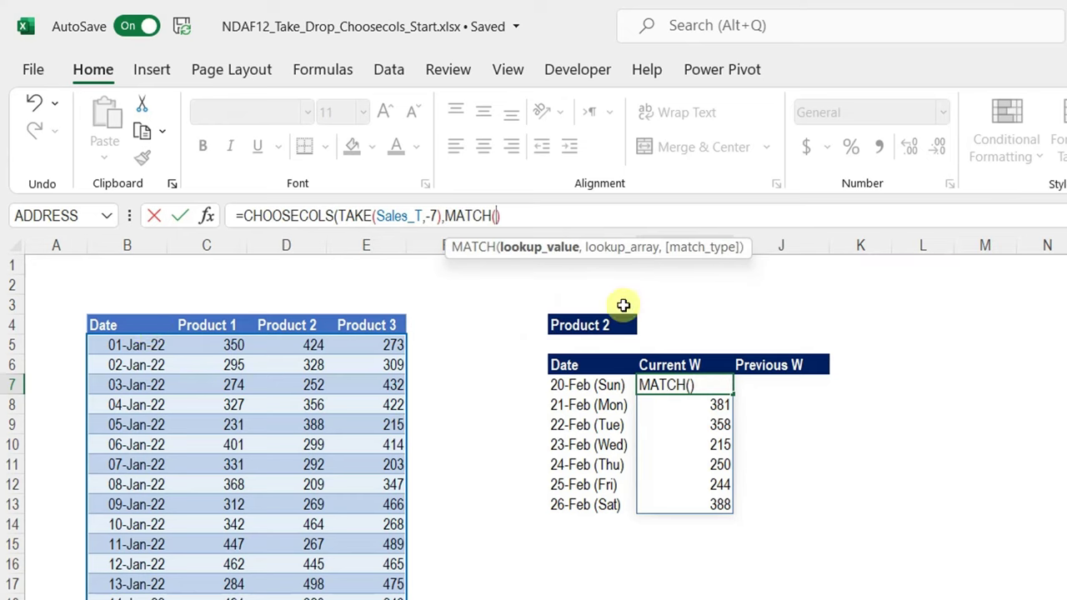
{"action": "left_click", "coordinate": [592, 325]}
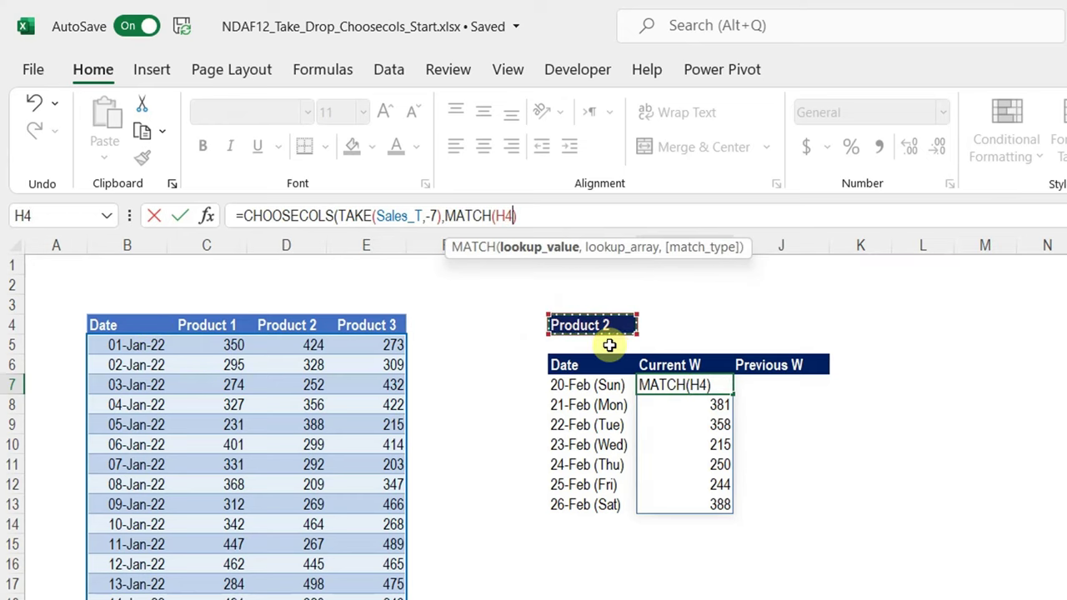
{"action": "type", "text": ","}
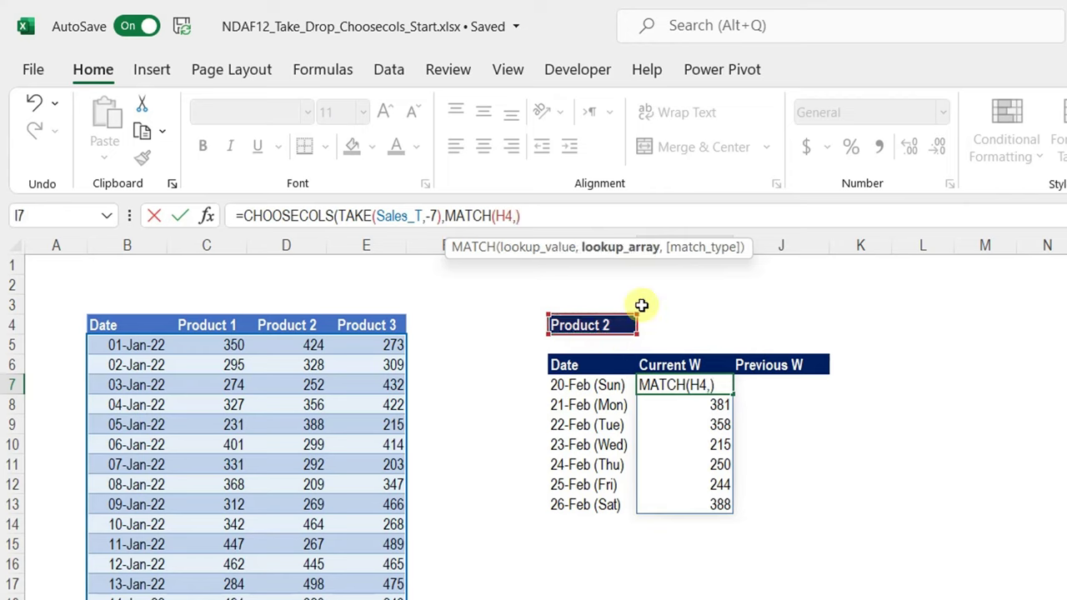
{"action": "left_click", "coordinate": [87, 325]}
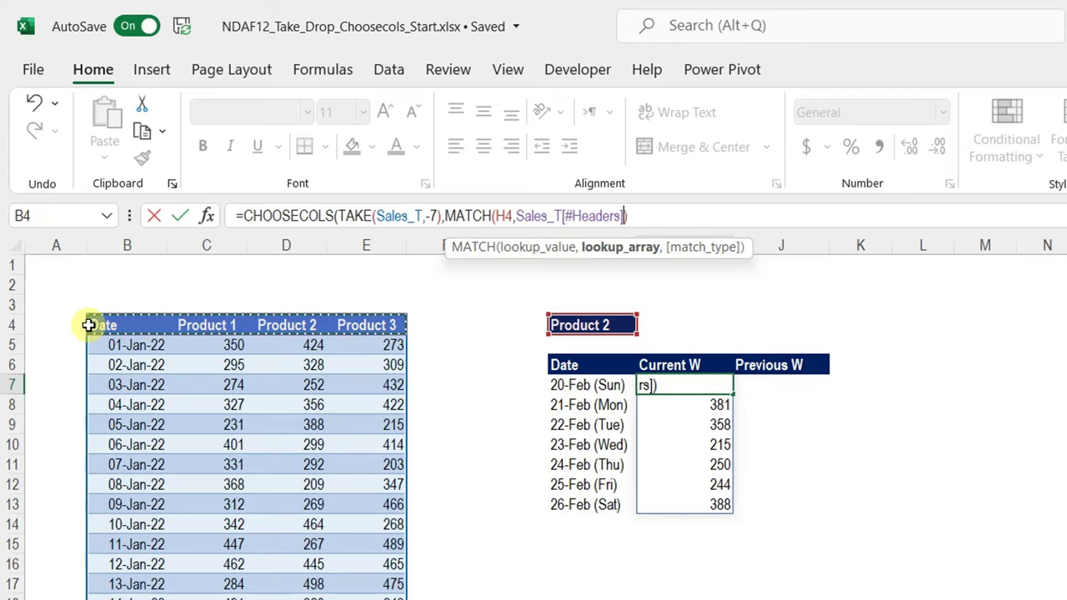
{"action": "type", "text": ","}
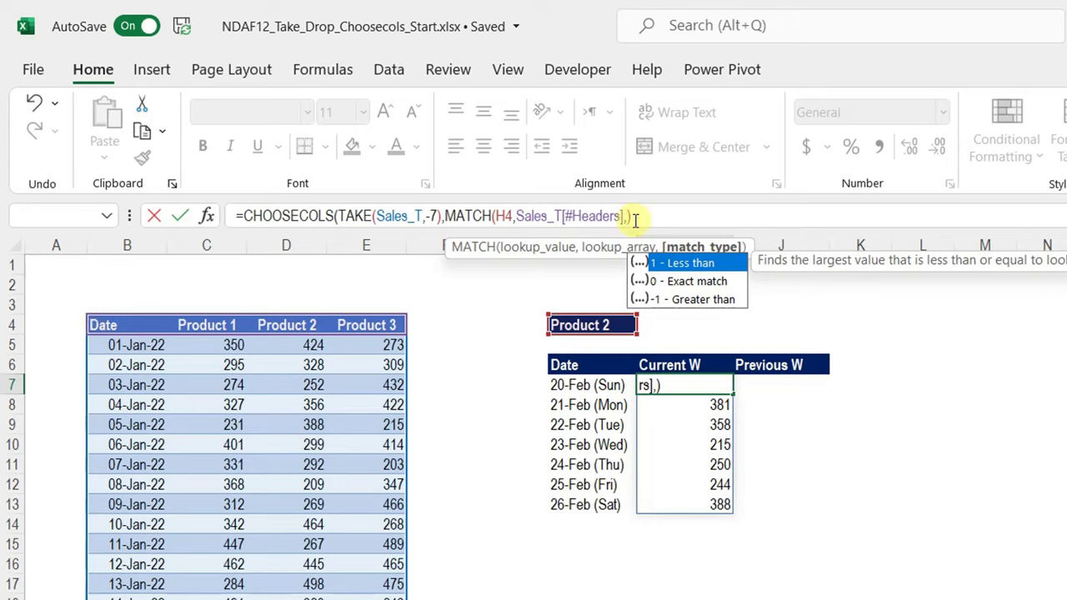
{"action": "double_click", "coordinate": [678, 281]}
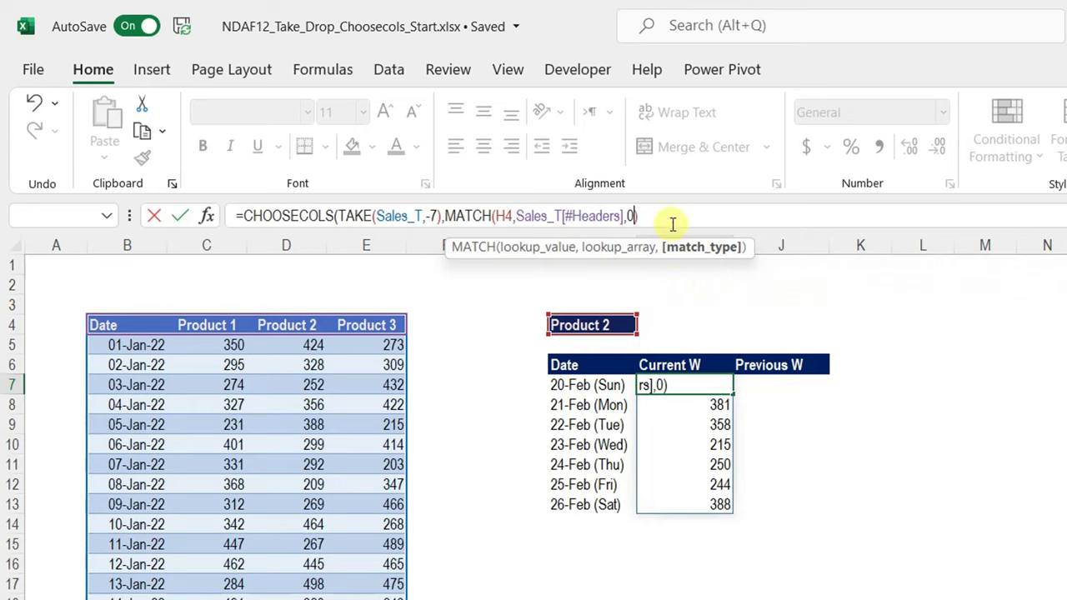
{"action": "type", "text": ")"}
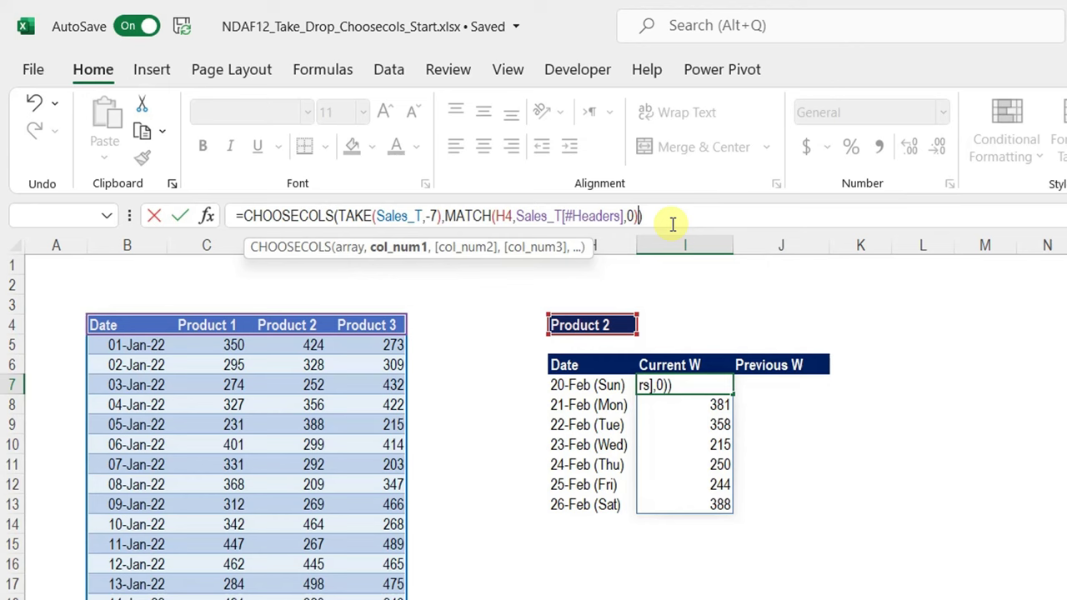
{"action": "key", "text": "Return"}
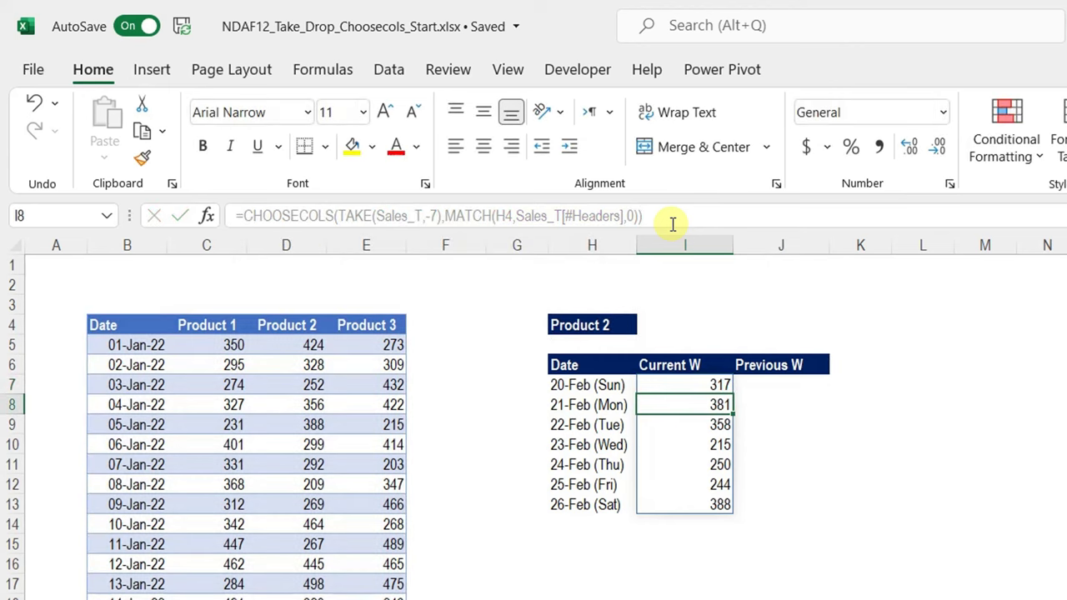
Switch H4 to Product 3 so Current W shows 416 through 437
{"action": "left_click", "coordinate": [699, 383]}
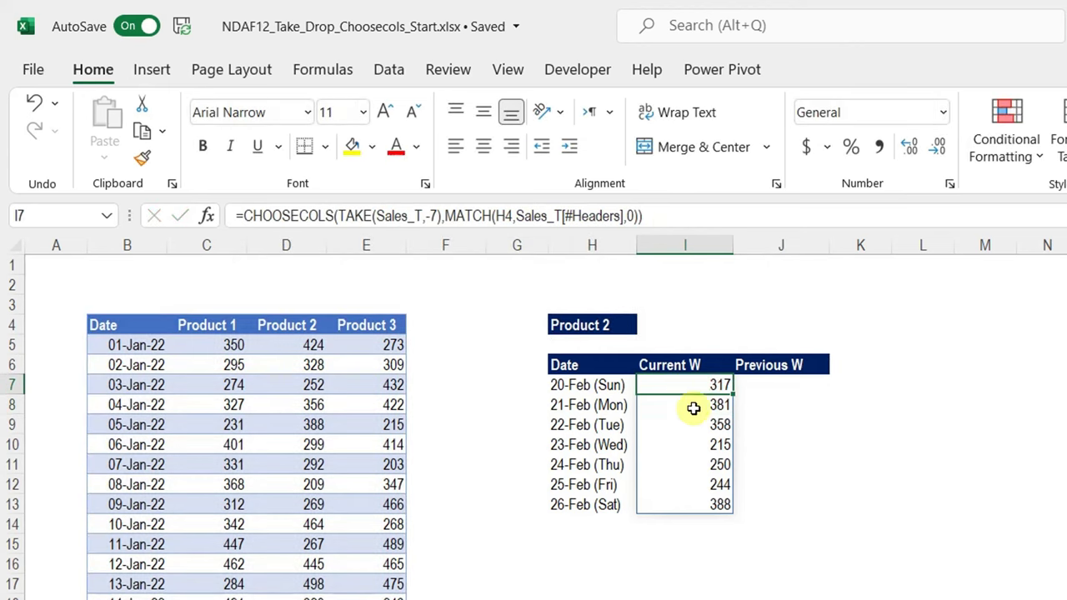
{"action": "left_click", "coordinate": [613, 324]}
{"action": "left_click", "coordinate": [644, 326]}
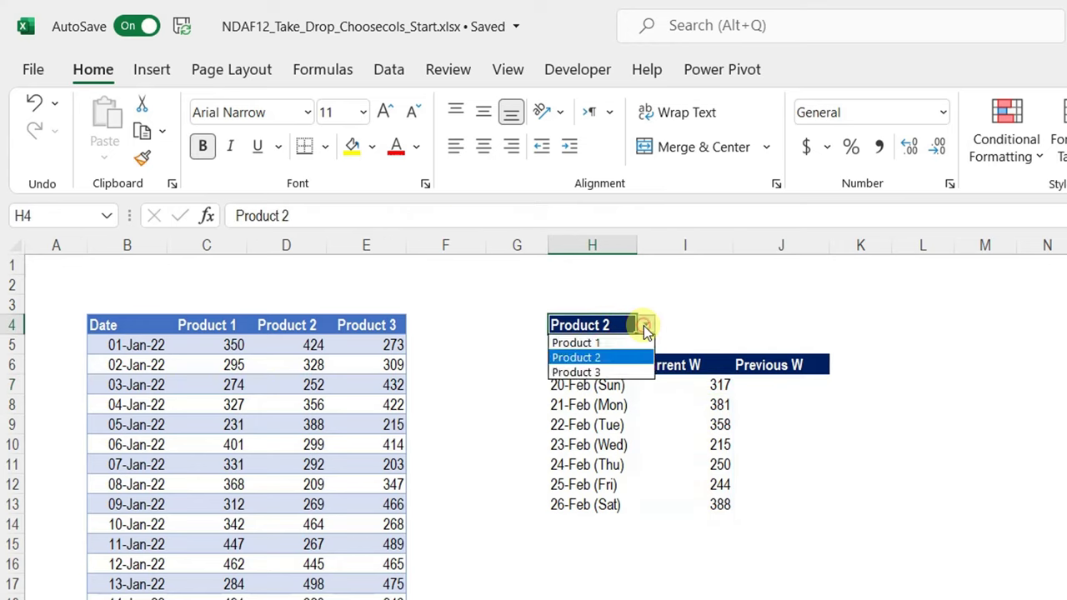
{"action": "left_click", "coordinate": [617, 371]}
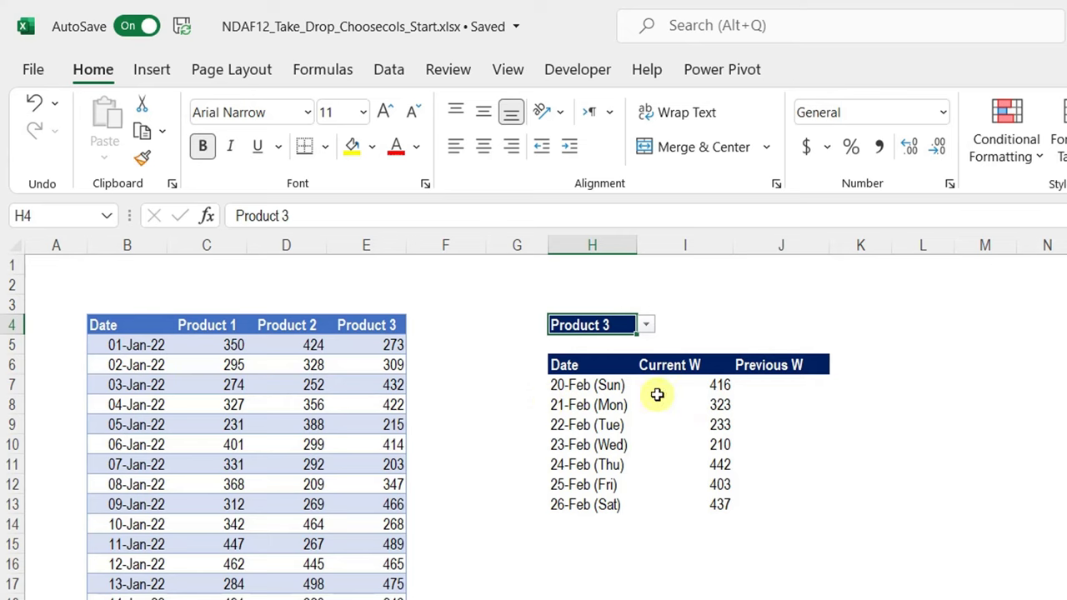
{"action": "left_click", "coordinate": [720, 385]}
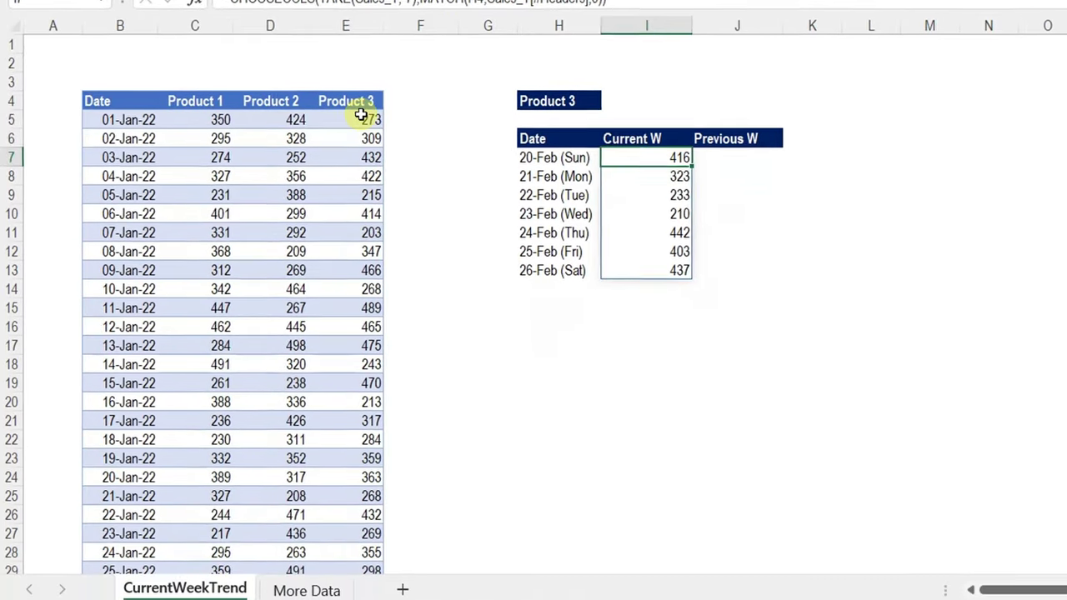
Verify the last seven Product 3 values in column E match the Current W results
{"action": "left_click", "coordinate": [361, 115]}
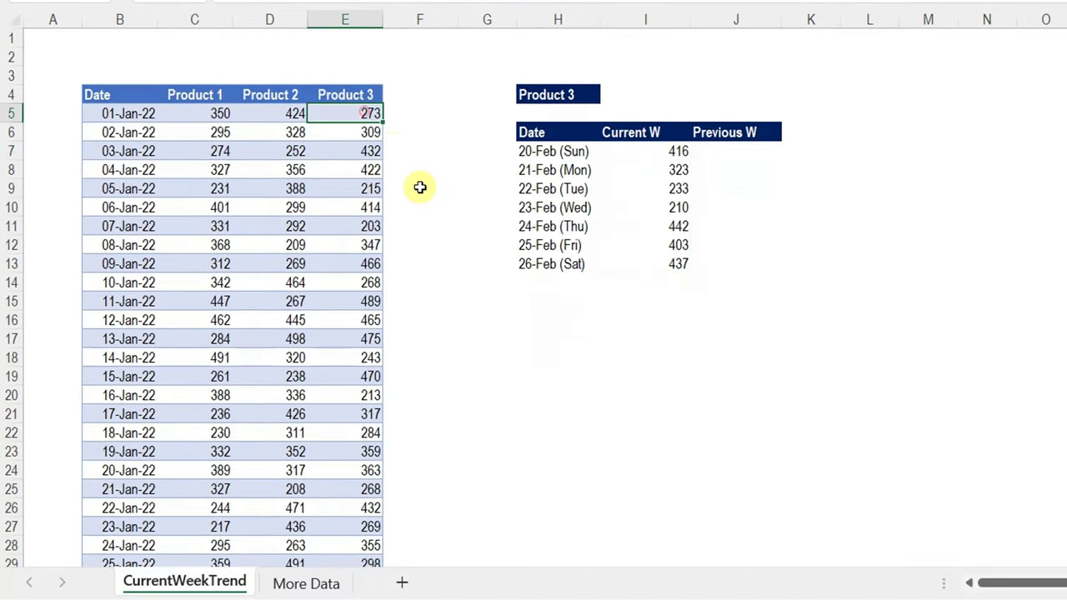
{"action": "key", "text": "ctrl+Down"}
{"action": "key", "text": "Up"}
{"action": "key", "text": "Up"}
{"action": "key", "text": "Up"}
{"action": "key", "text": "Up"}
{"action": "key", "text": "Up"}
{"action": "key", "text": "Up"}
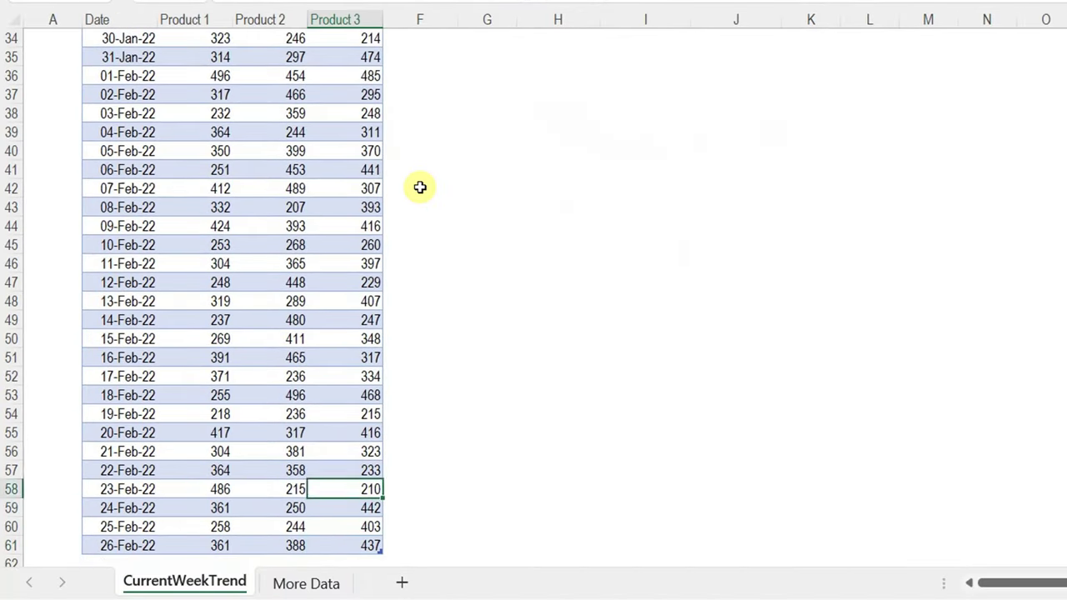
{"action": "key", "text": "Down"}
{"action": "key", "text": "Down"}
{"action": "key", "text": "Down"}
{"action": "key", "text": "Down"}
{"action": "key", "text": "Down"}
{"action": "key", "text": "Down"}
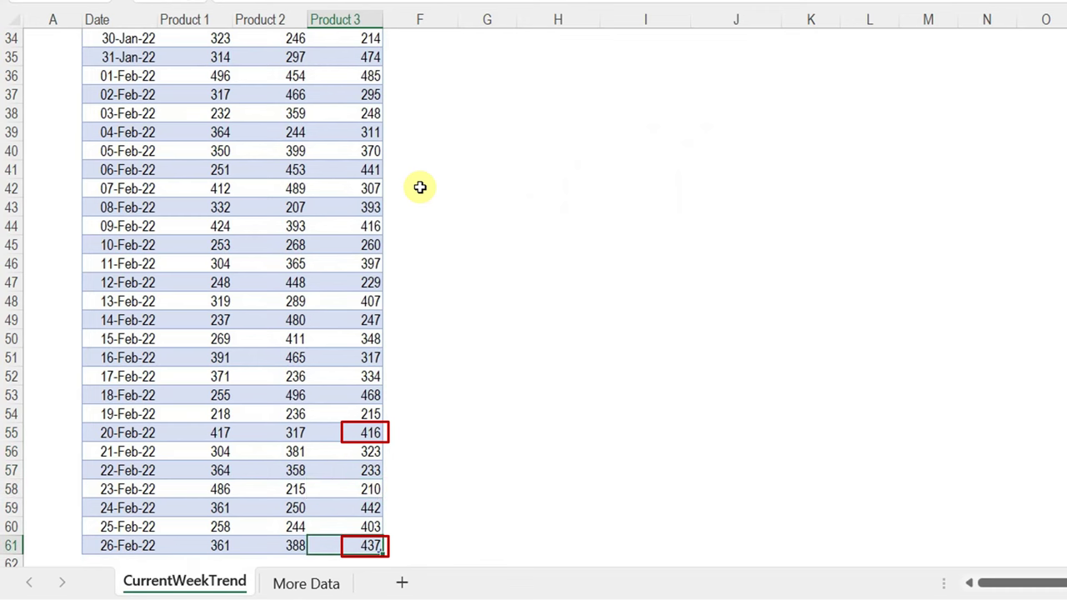
{"action": "key", "text": "ctrl+Up"}
{"action": "key", "text": "Up"}
{"action": "key", "text": "Up"}
{"action": "key", "text": "Right"}
{"action": "key", "text": "Right"}
{"action": "key", "text": "Down"}
{"action": "key", "text": "Down"}
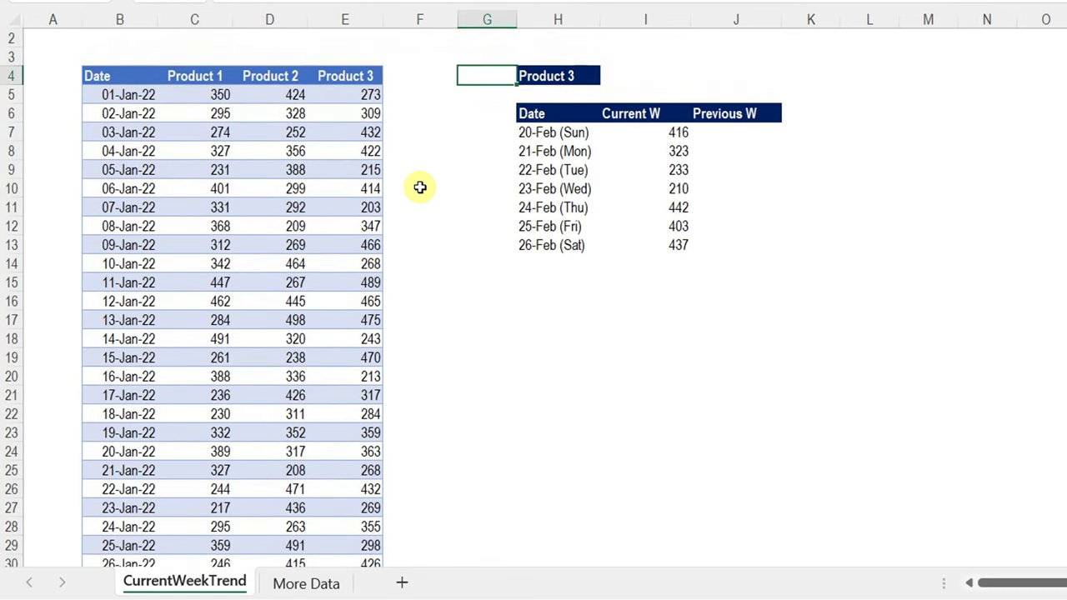
{"action": "key", "text": "Right"}
{"action": "key", "text": "Down"}
{"action": "key", "text": "Down"}
{"action": "key", "text": "Right"}
{"action": "key", "text": "Down"}
{"action": "key", "text": "ctrl+shift+Down"}
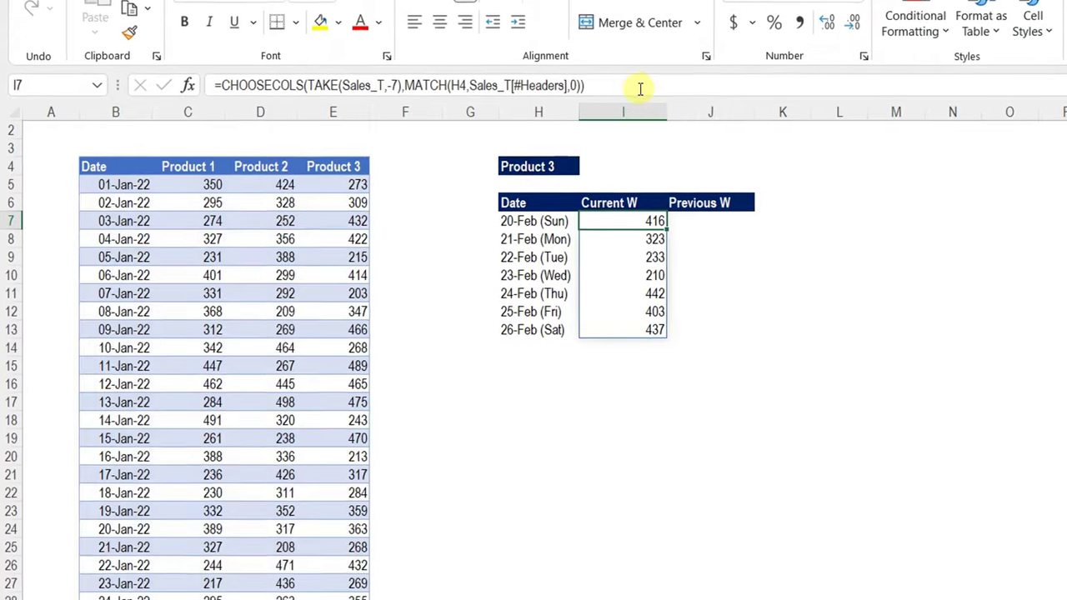
Copy the Current W formula from I7 into Previous W cell J7
{"action": "left_click", "coordinate": [641, 90]}
{"action": "left_click_drag", "start_coordinate": [641, 90], "coordinate": [189, 85]}
{"action": "key", "text": "ctrl+c"}
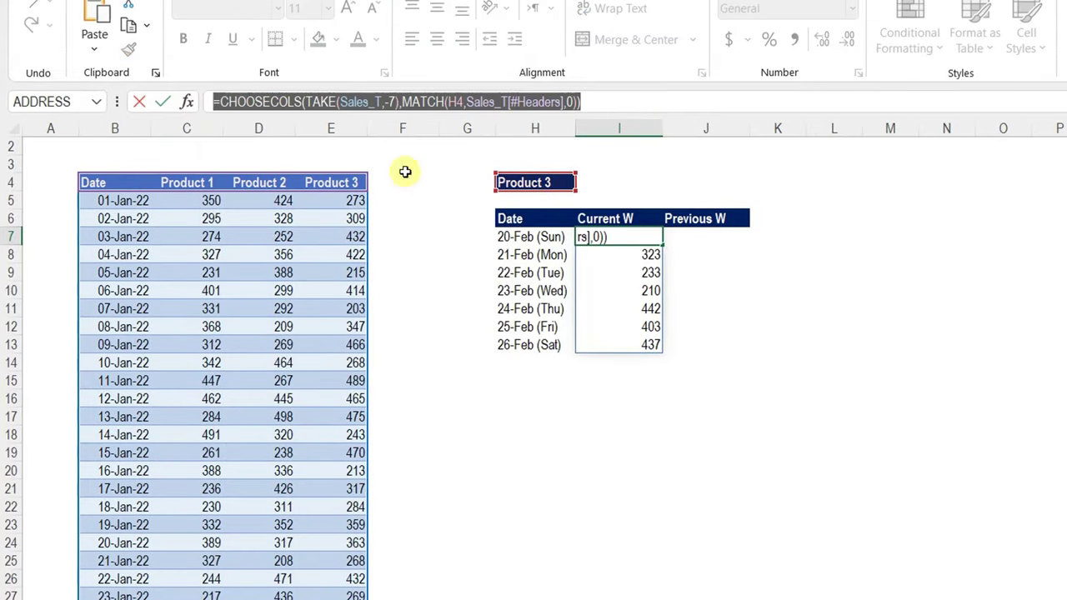
{"action": "key", "text": "Escape"}
{"action": "left_click", "coordinate": [706, 242]}
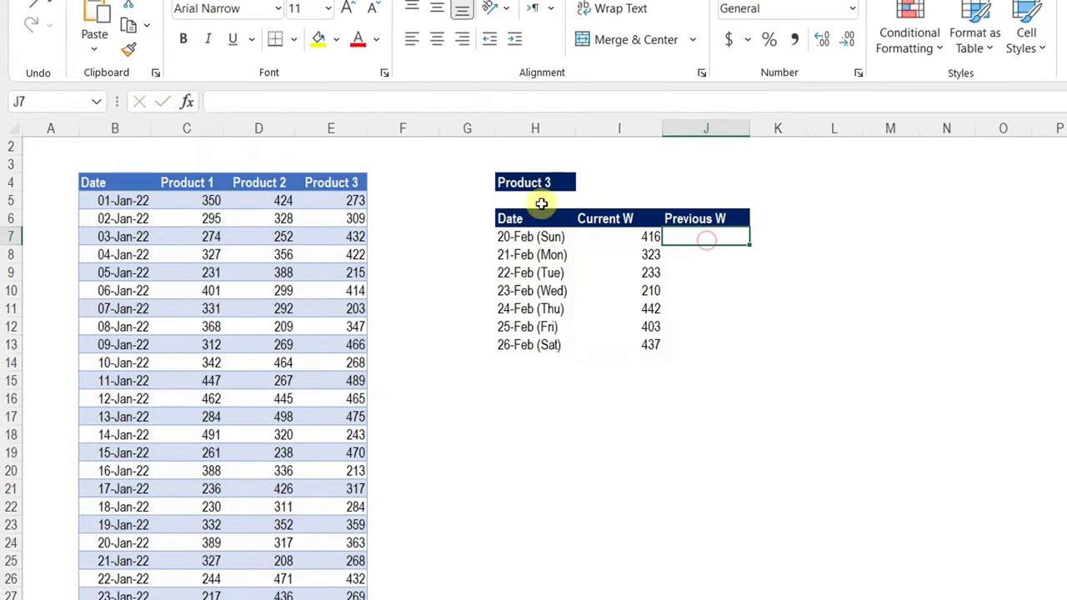
{"action": "left_click", "coordinate": [266, 102]}
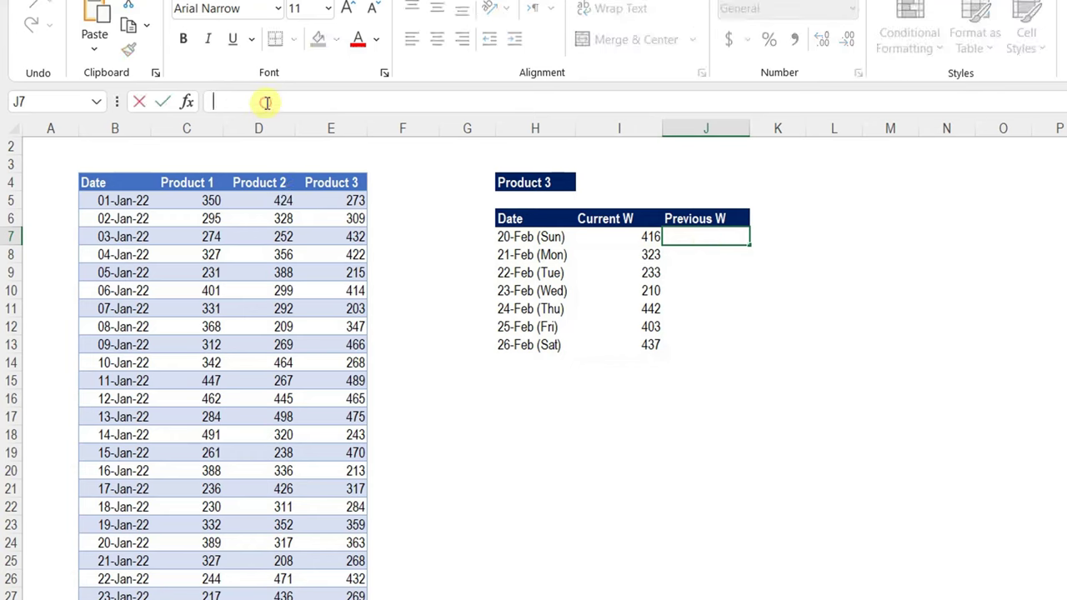
{"action": "key", "text": "ctrl+v"}
{"action": "key", "text": "Return"}
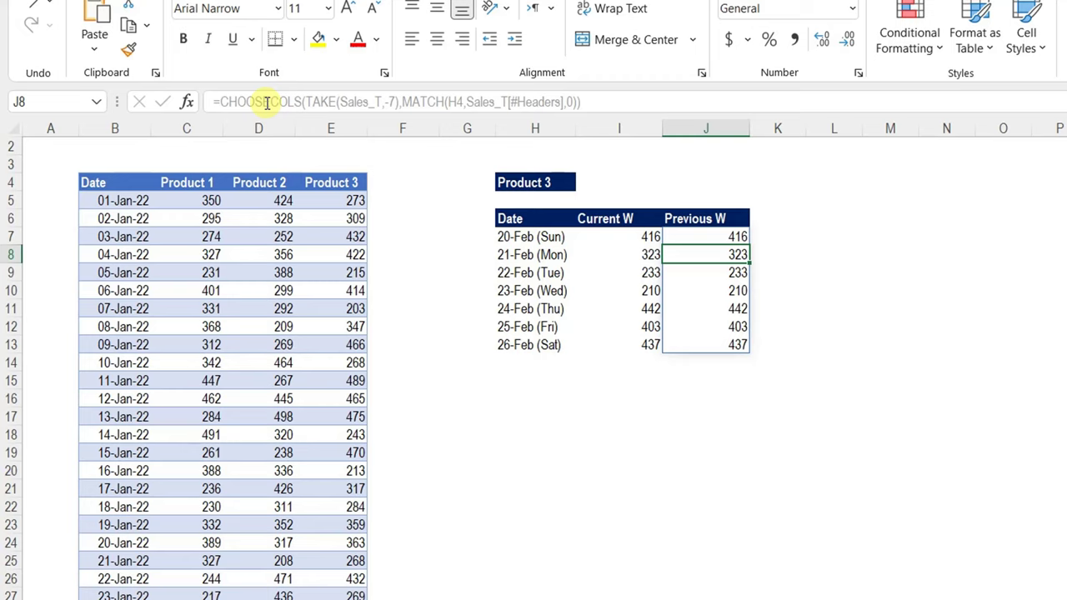
Change TAKE's row count in J7 from -7 to -14
{"action": "left_click", "coordinate": [735, 232]}
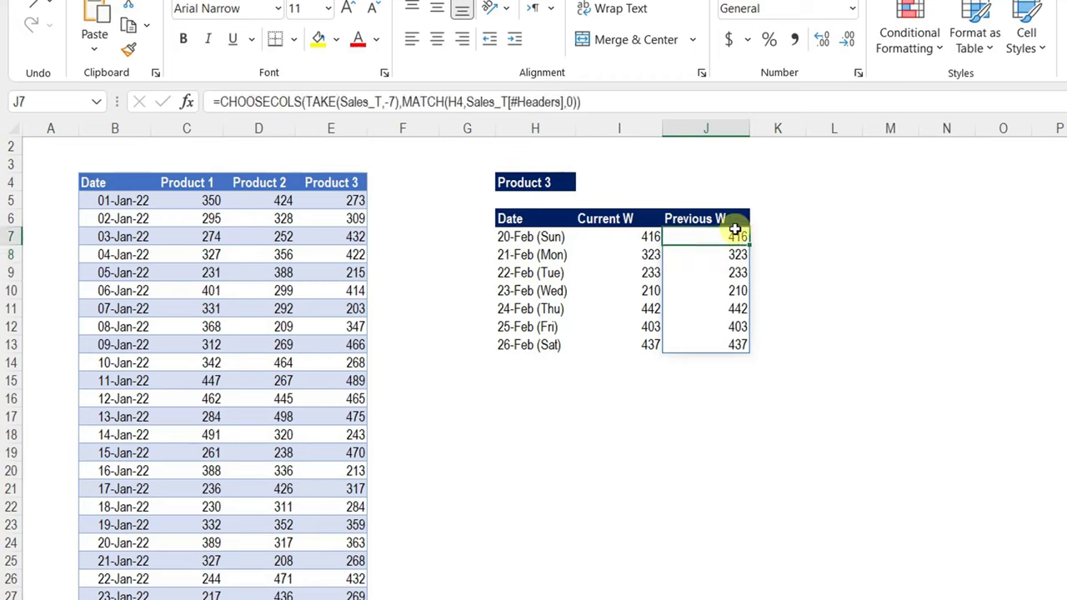
{"action": "left_click", "coordinate": [391, 104]}
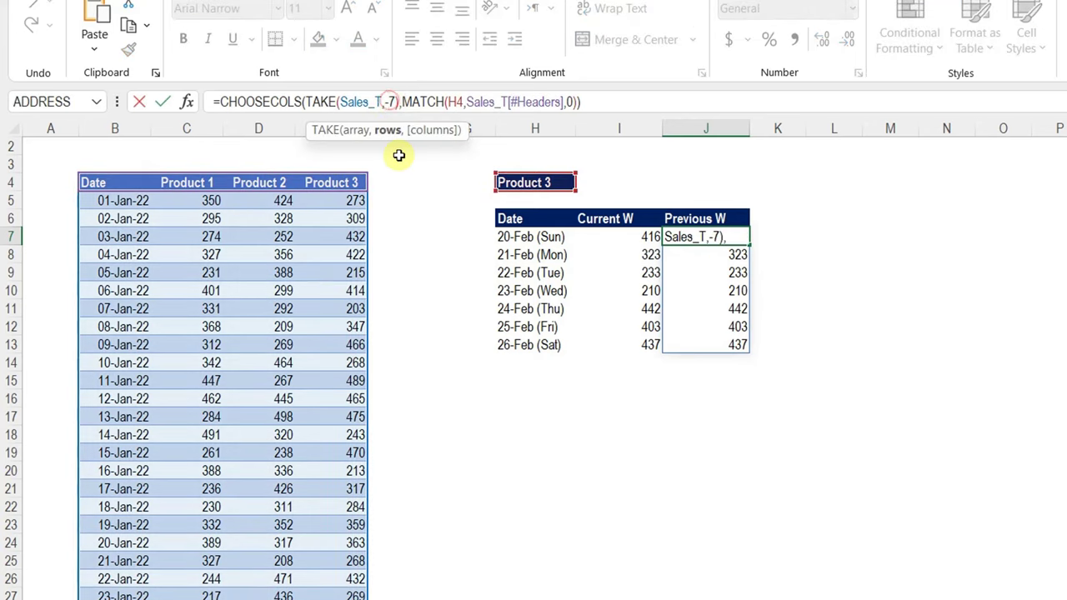
{"action": "key", "text": "Delete"}
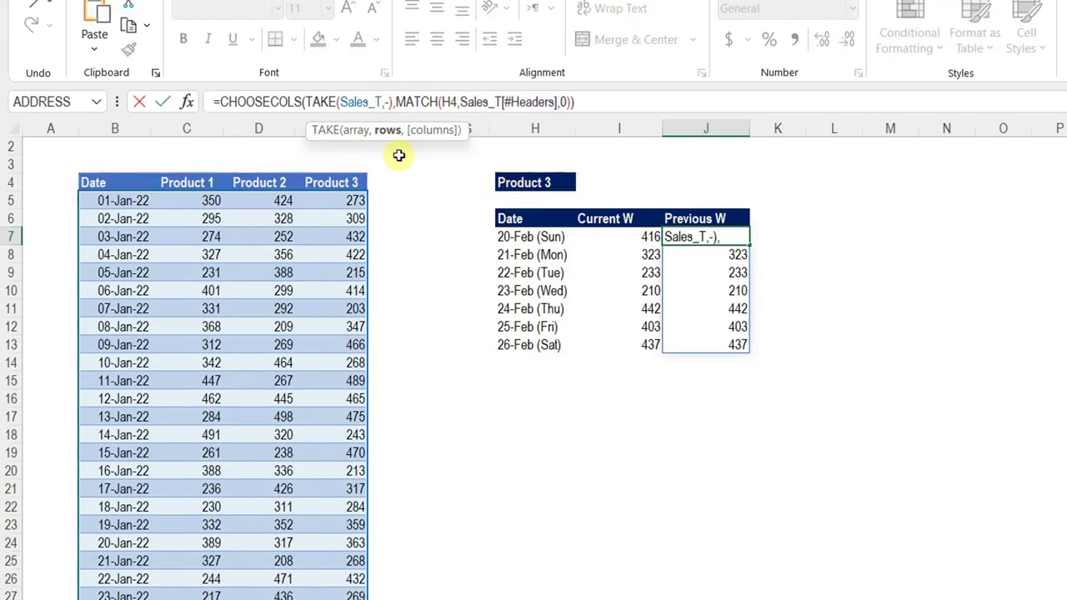
{"action": "type", "text": "14"}
{"action": "key", "text": "Return"}
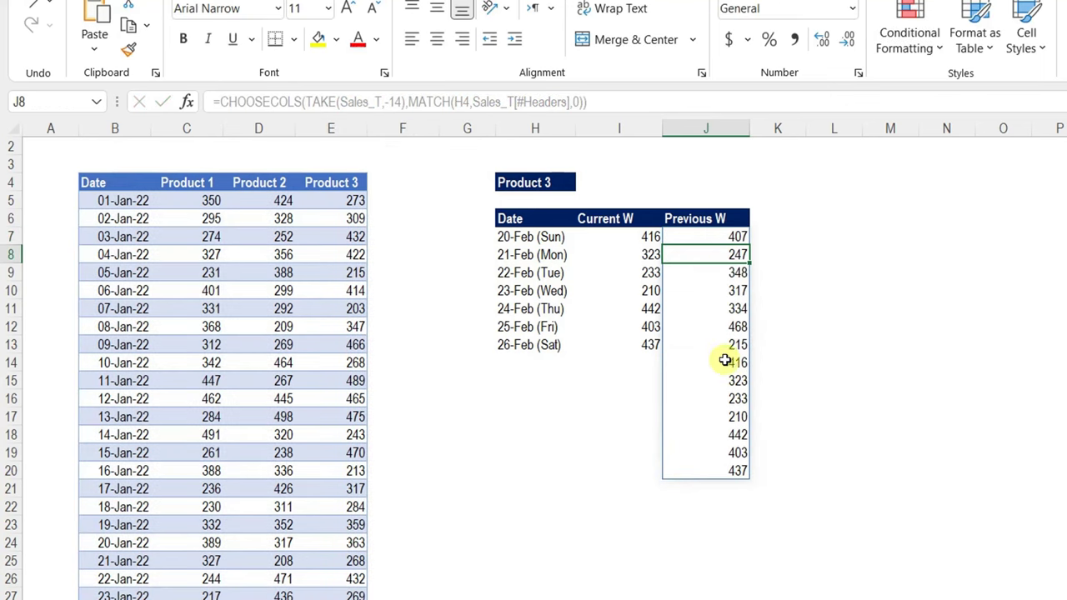
Compare the two halves of the 14 Previous W values against the Current W values
{"action": "left_click_drag", "start_coordinate": [725, 361], "coordinate": [741, 471]}
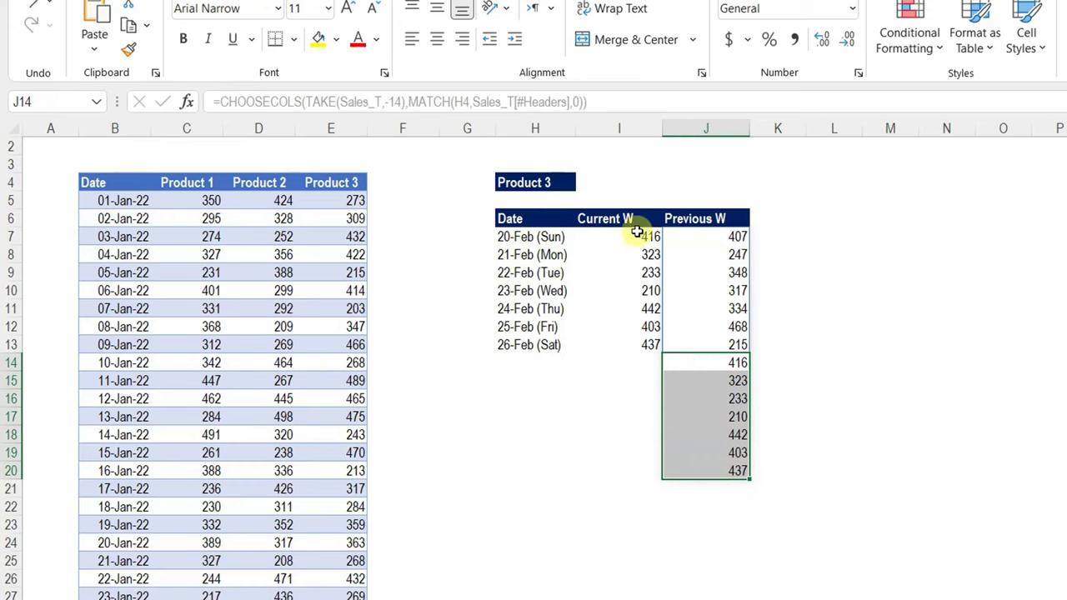
{"action": "left_click_drag", "start_coordinate": [637, 232], "coordinate": [646, 342]}
{"action": "left_click", "coordinate": [732, 236]}
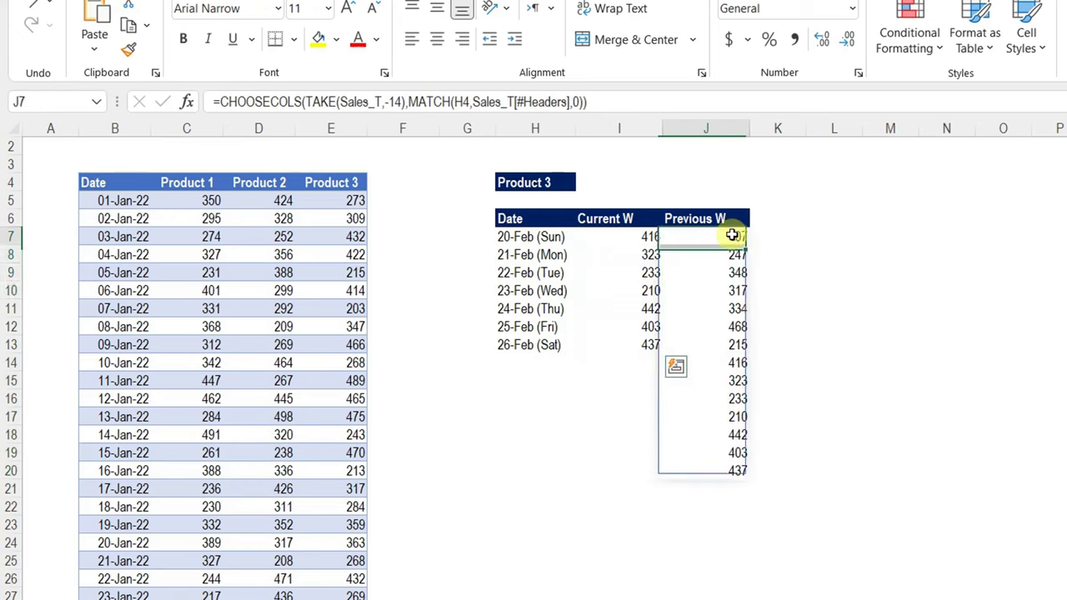
{"action": "left_click_drag", "start_coordinate": [732, 236], "coordinate": [738, 343]}
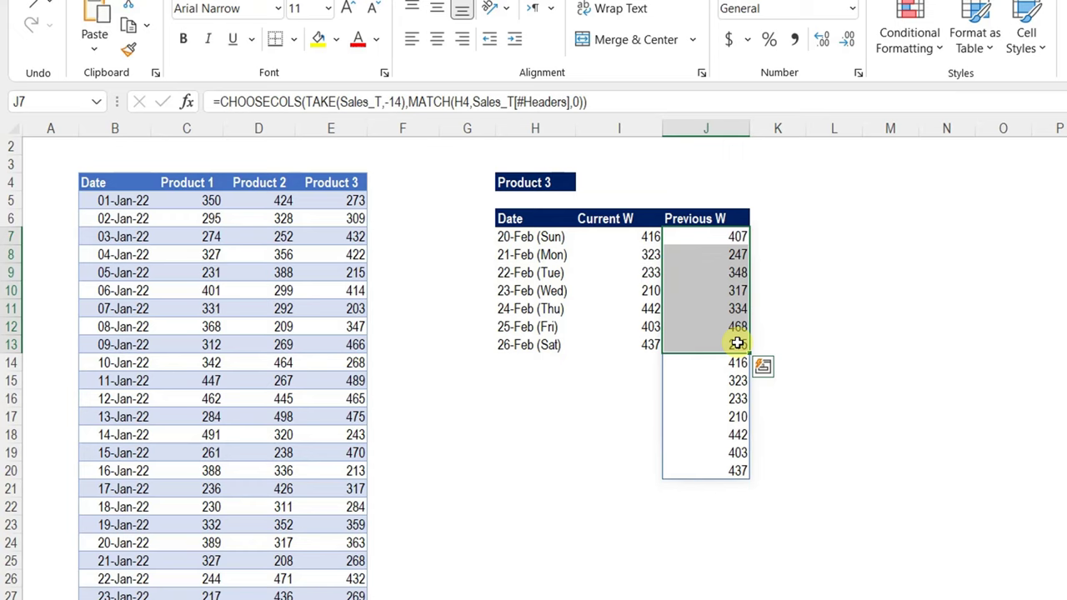
{"action": "left_click_drag", "start_coordinate": [734, 360], "coordinate": [746, 474]}
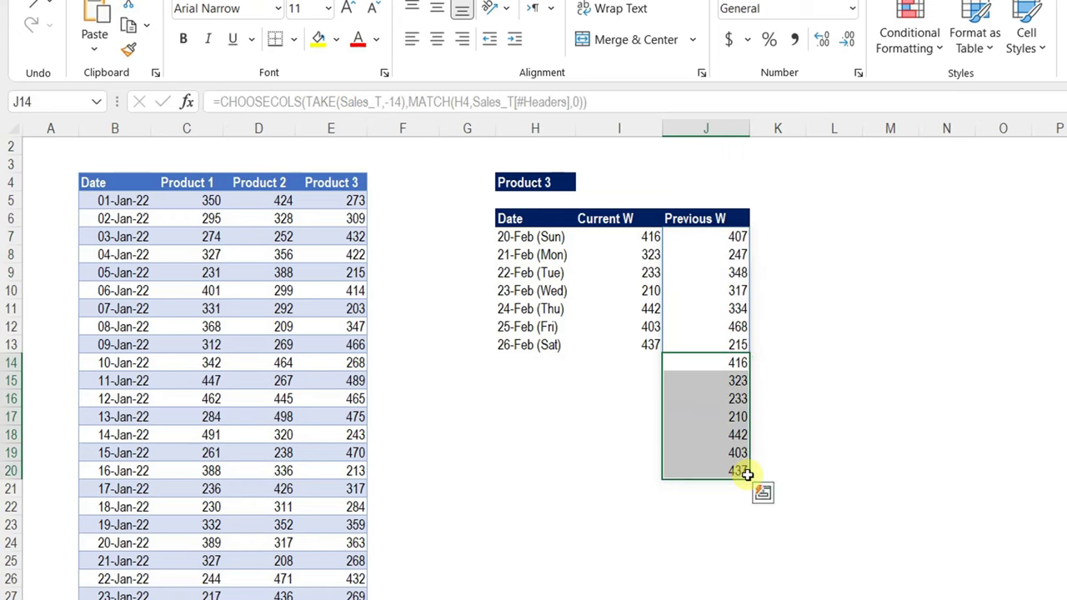
{"action": "left_click", "coordinate": [730, 237]}
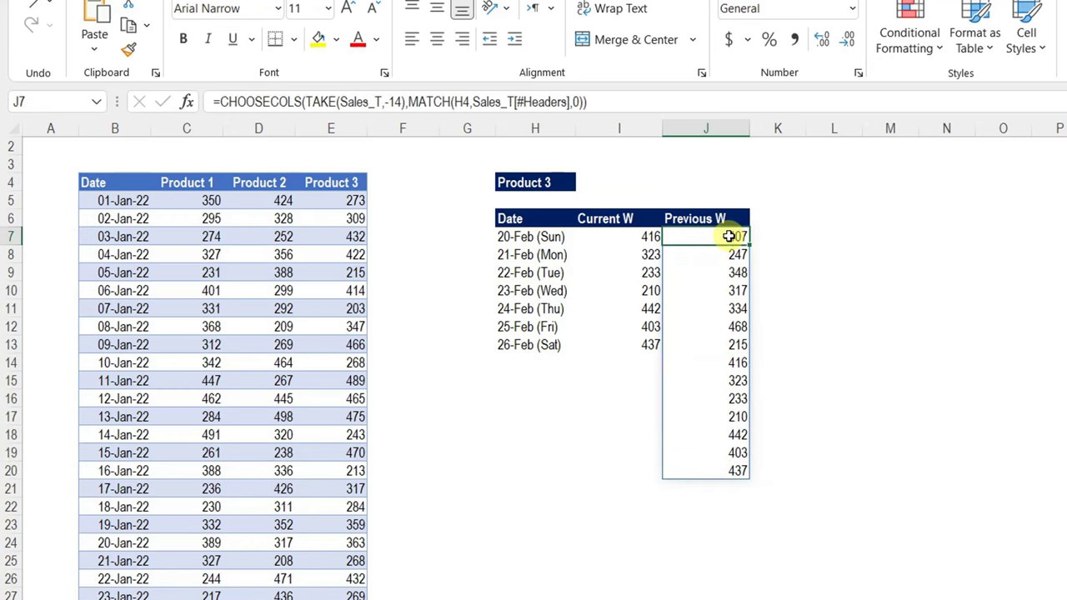
Wrap J7's formula in DROP(…,-7) so Previous W shows 407 through 215, then select H7:J13
{"action": "left_click", "coordinate": [219, 102]}
{"action": "type", "text": "DRO"}
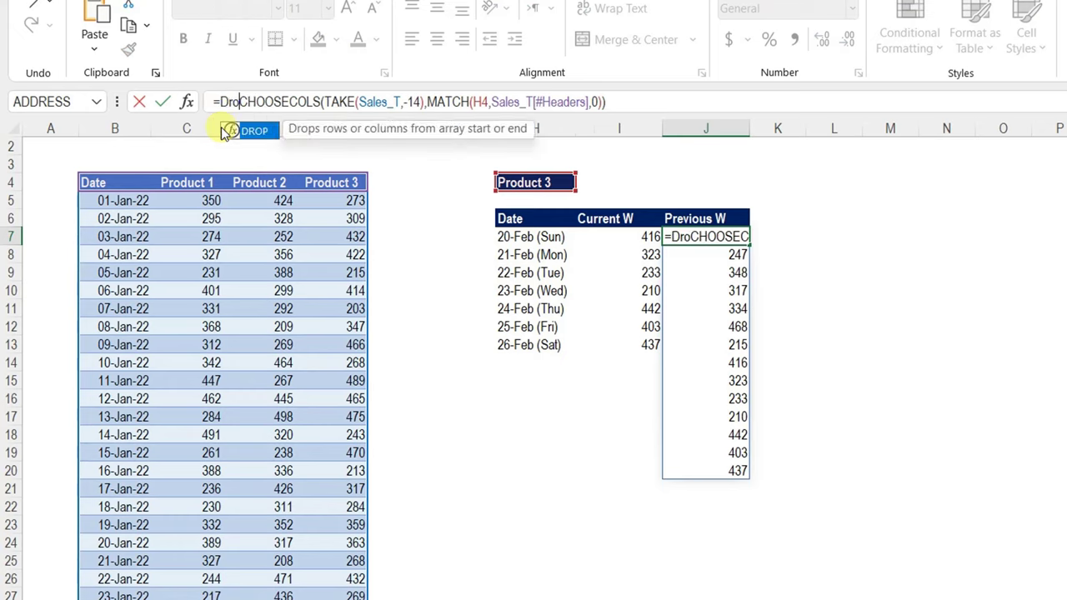
{"action": "key", "text": "Tab"}
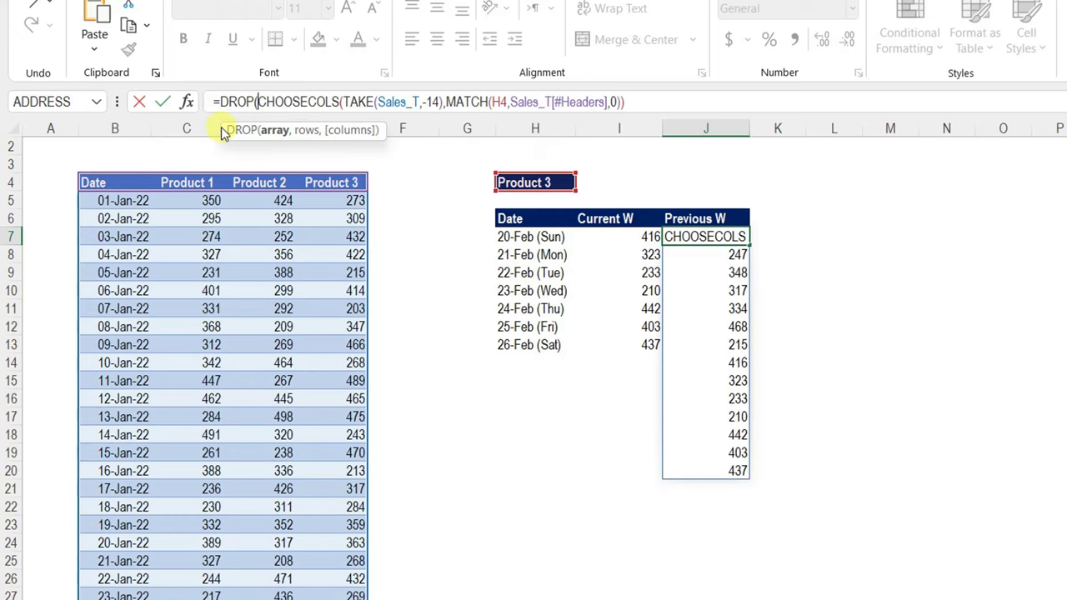
{"action": "left_click", "coordinate": [657, 98]}
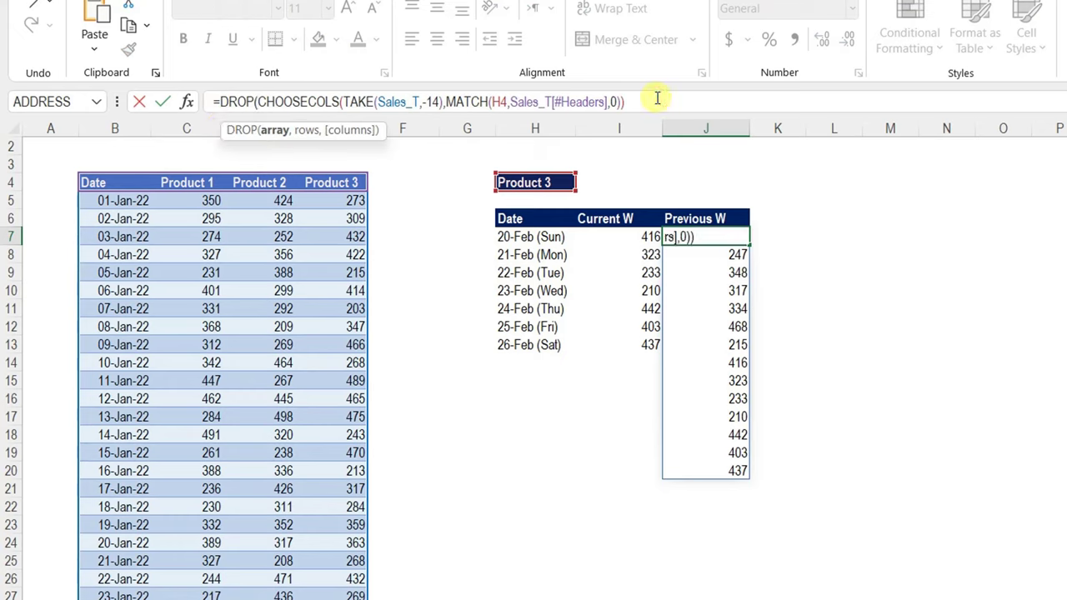
{"action": "type", "text": ",-7)"}
{"action": "key", "text": "ctrl+Return"}
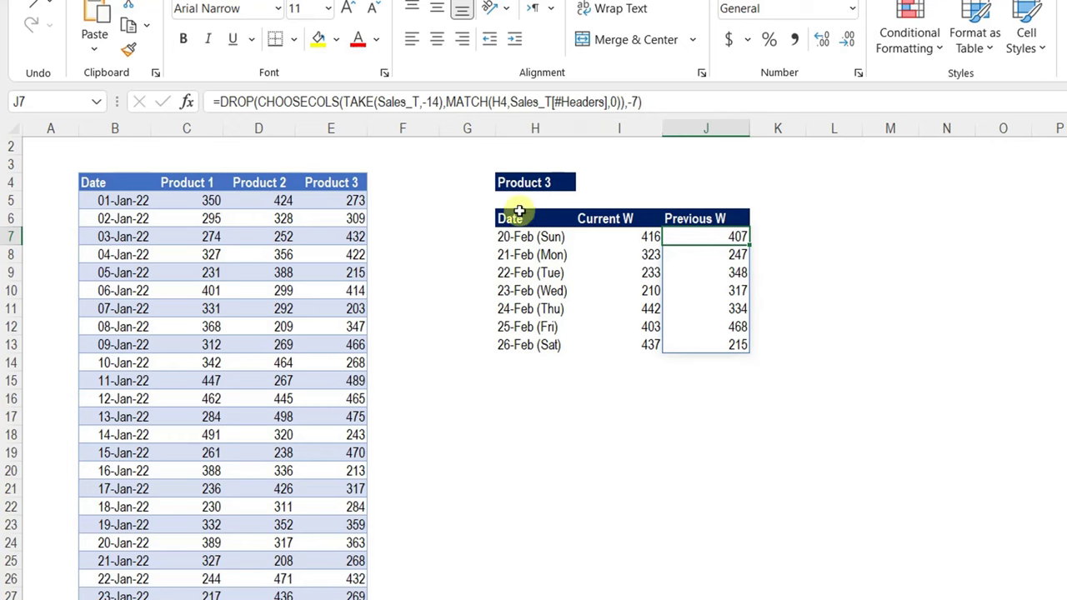
{"action": "left_click", "coordinate": [525, 239]}
{"action": "left_click_drag", "start_coordinate": [525, 239], "coordinate": [710, 337]}
Apply All Borders to H7:J13, then select the full table H6:J13 including headers
{"action": "left_click", "coordinate": [293, 39]}
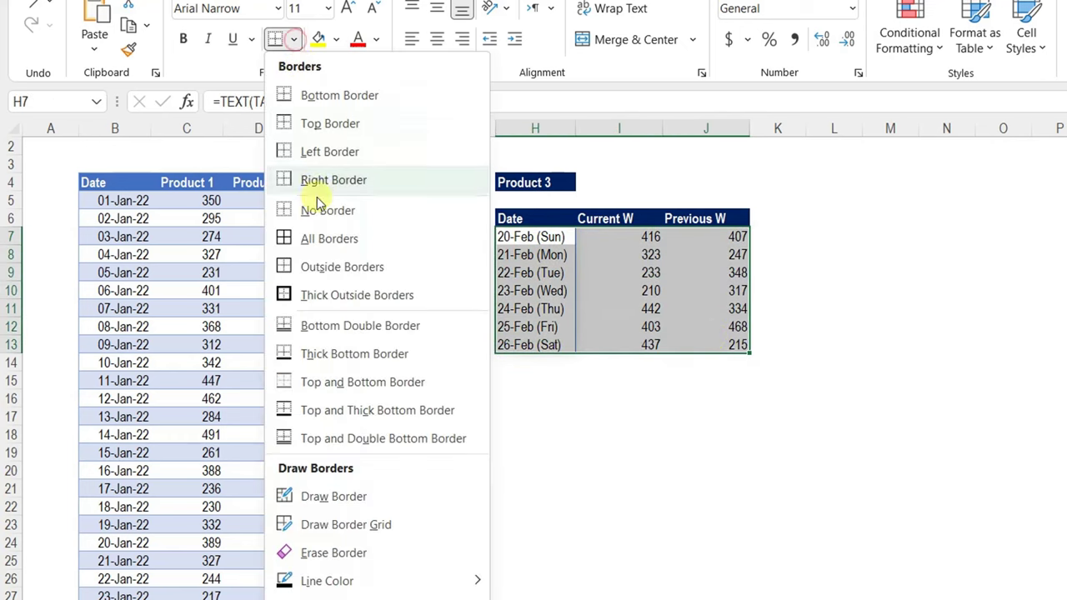
{"action": "left_click", "coordinate": [288, 238]}
{"action": "left_click", "coordinate": [528, 396]}
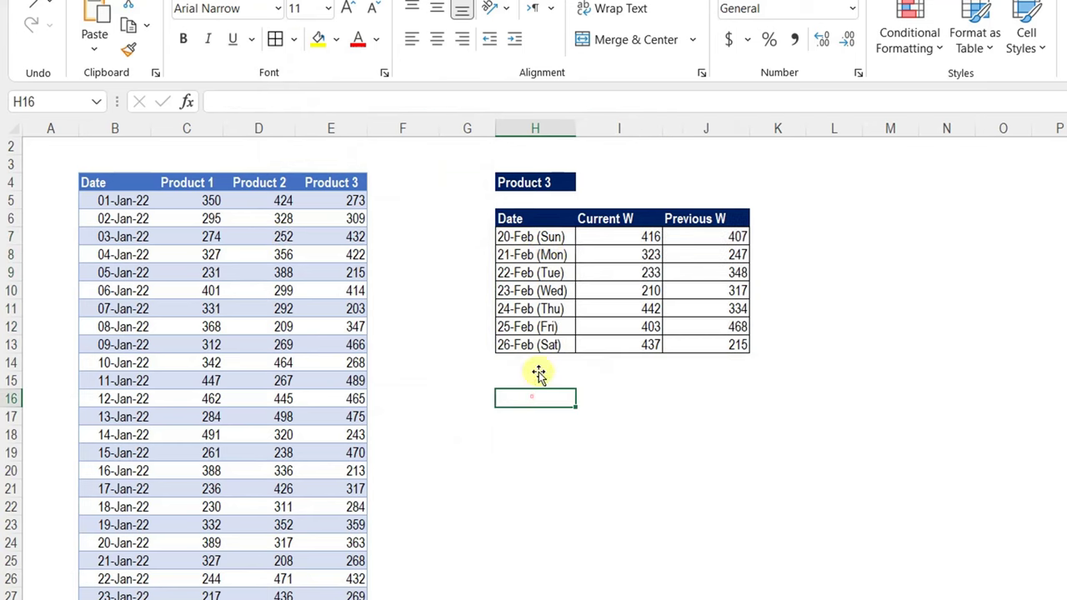
{"action": "left_click", "coordinate": [533, 225]}
{"action": "left_click_drag", "start_coordinate": [532, 225], "coordinate": [710, 341]}
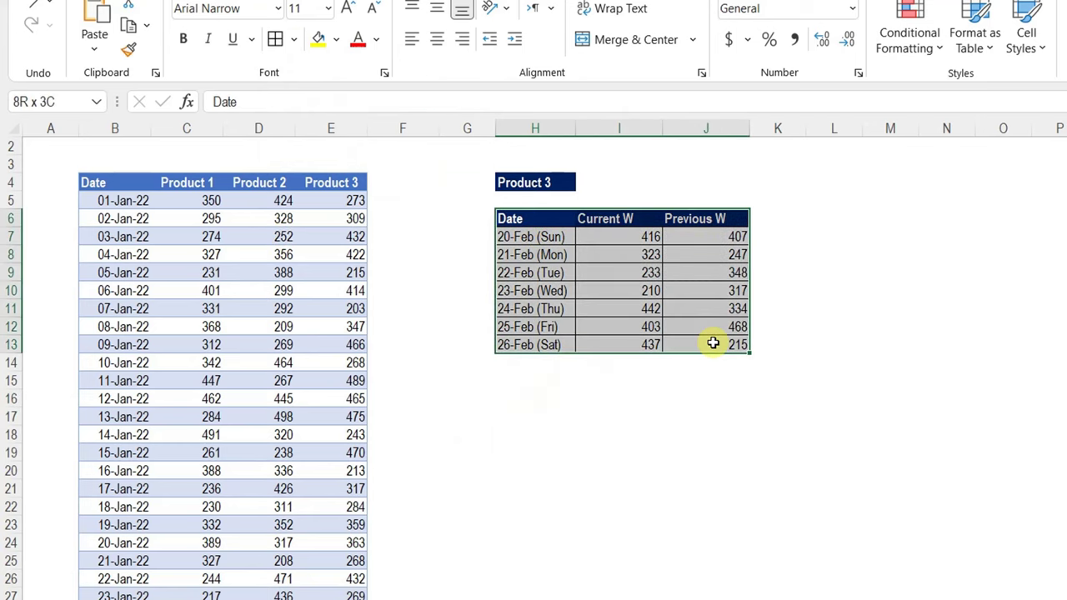
{"action": "left_click", "coordinate": [672, 0]}
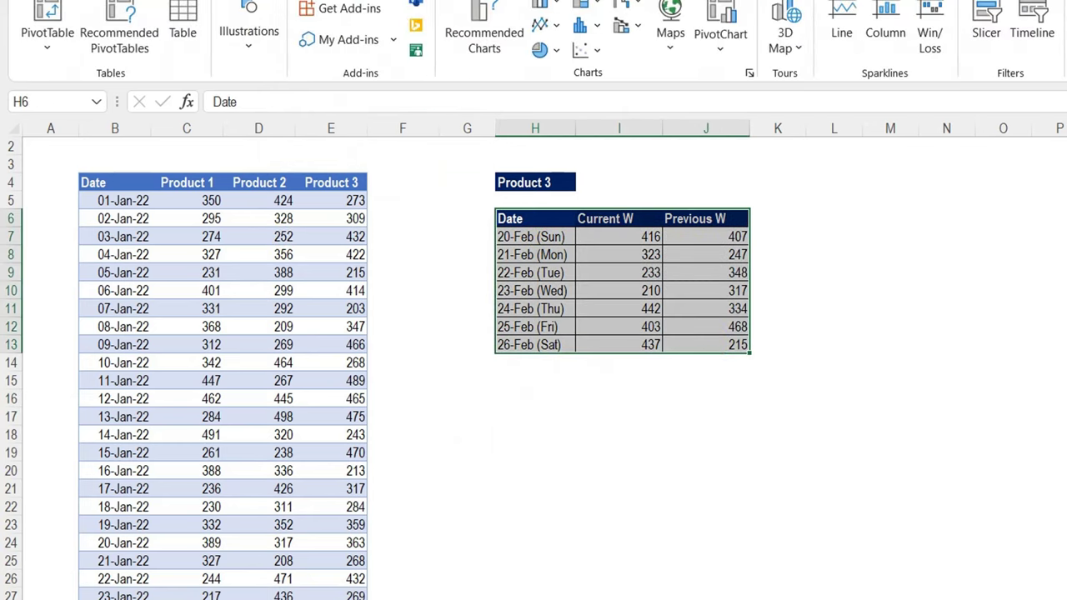
Insert a 2-D line chart of Current W and Previous W and place it below the table
{"action": "left_click", "coordinate": [543, 24]}
{"action": "left_click", "coordinate": [557, 94]}
{"action": "left_click_drag", "start_coordinate": [867, 259], "coordinate": [824, 361]}
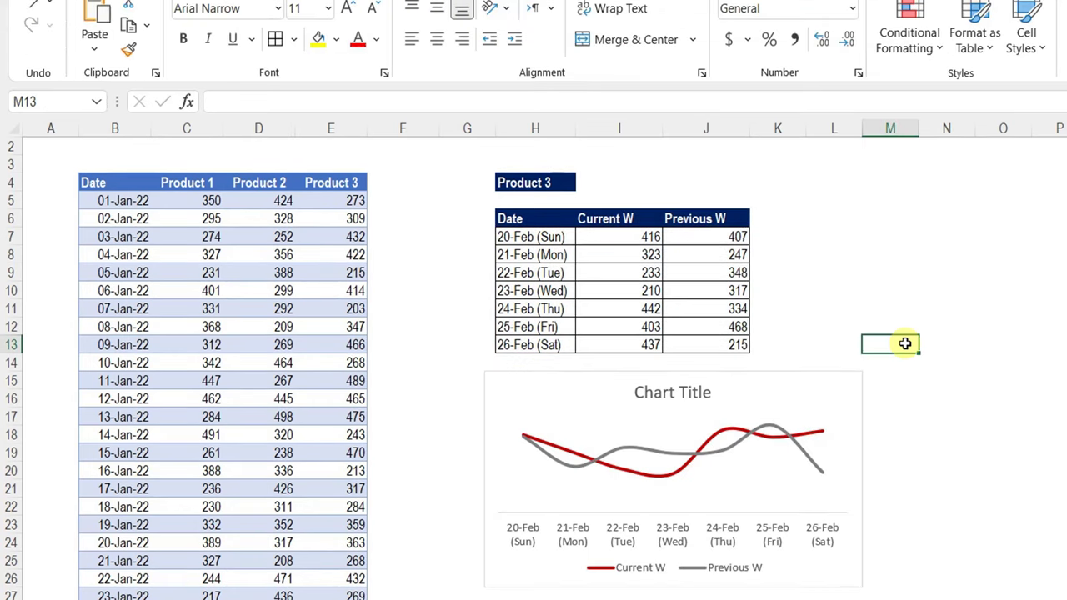
{"action": "left_click", "coordinate": [672, 401]}
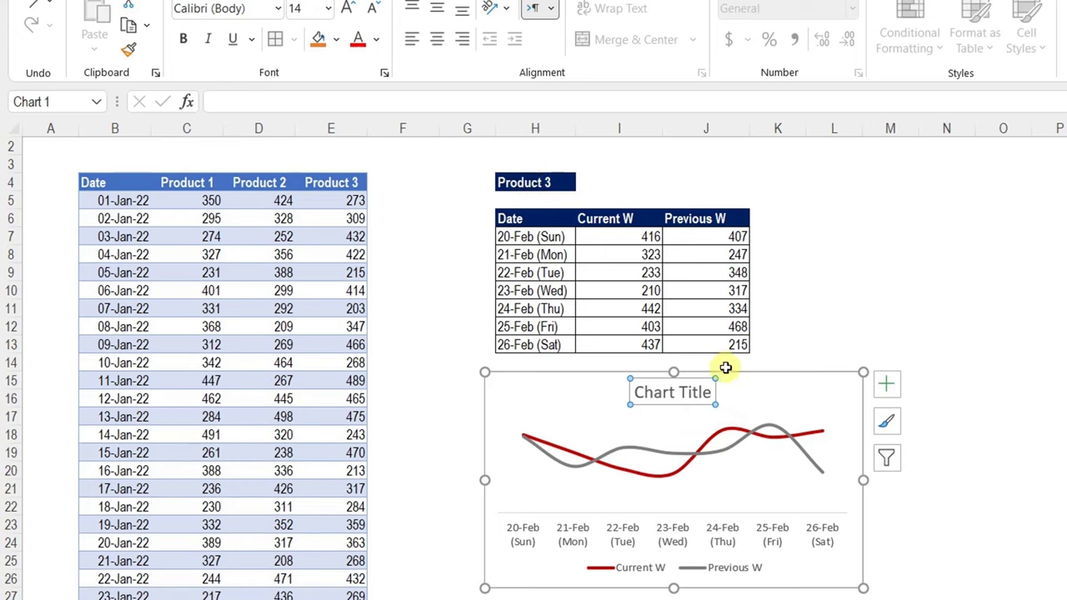
Link the chart title to =CurrentWeekTrend!$H$4 so it reads Product 3
{"action": "left_click", "coordinate": [312, 101]}
{"action": "type", "text": "="}
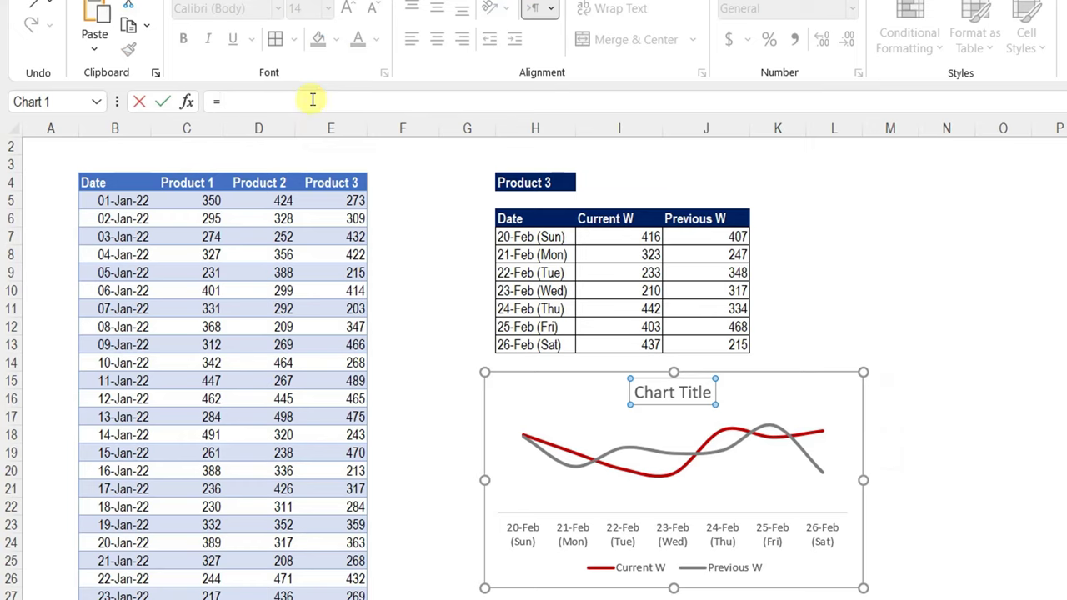
{"action": "left_click", "coordinate": [541, 177]}
{"action": "key", "text": "Return"}
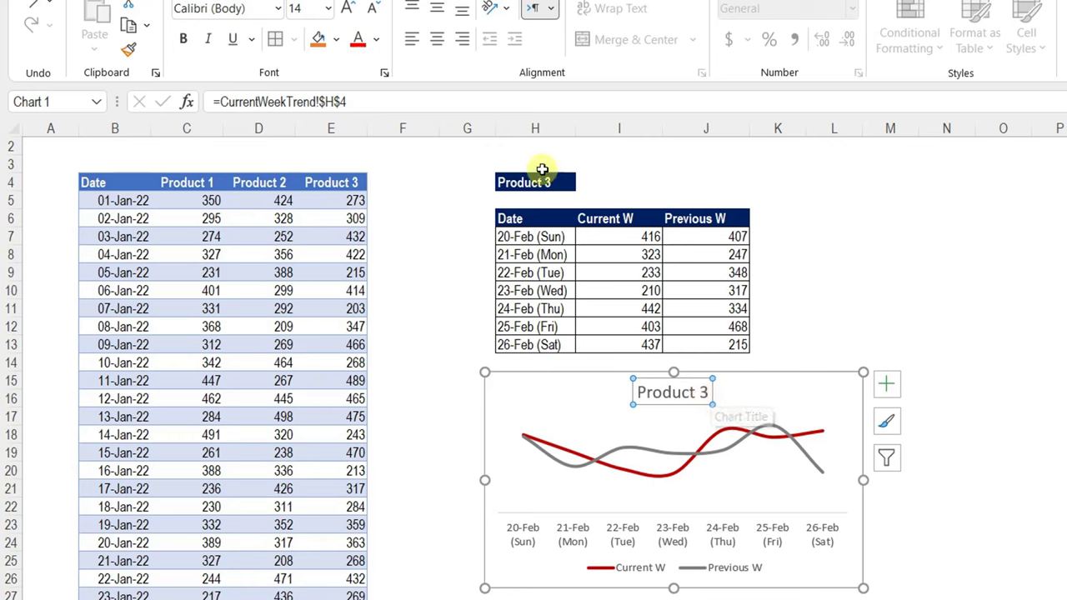
{"action": "left_click", "coordinate": [569, 183]}
{"action": "left_click", "coordinate": [584, 182]}
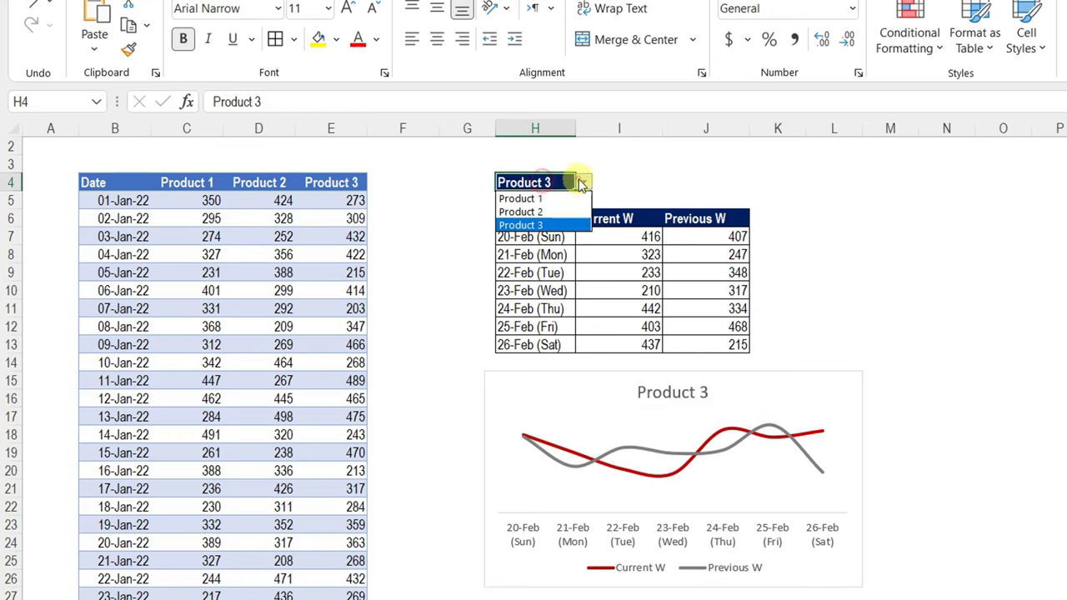
Switch H4 to Product 2, then go to the More Data sheet
{"action": "left_click", "coordinate": [546, 209]}
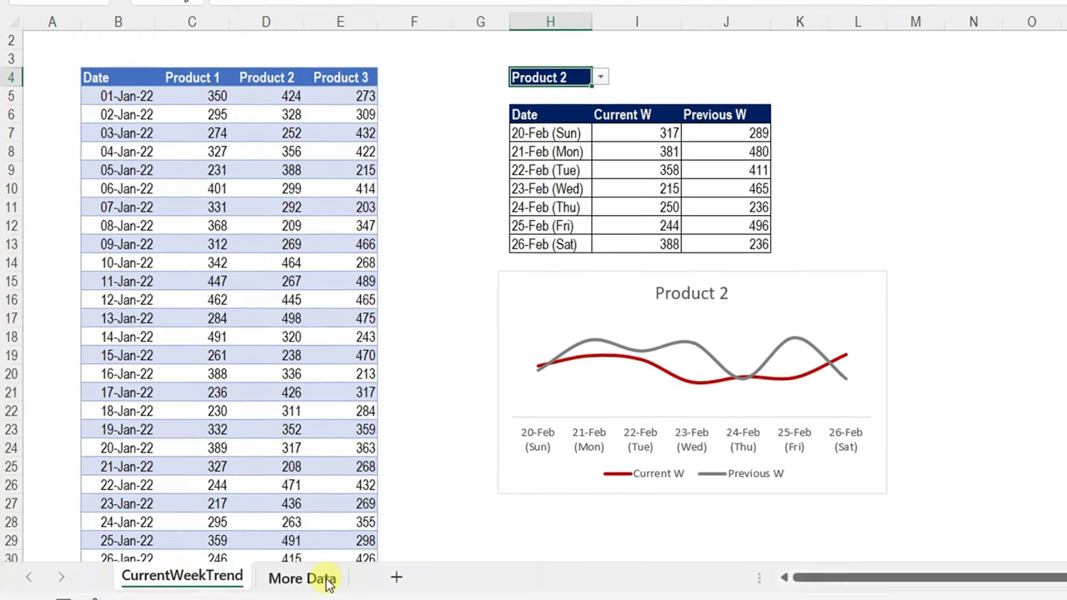
{"action": "left_click", "coordinate": [325, 584]}
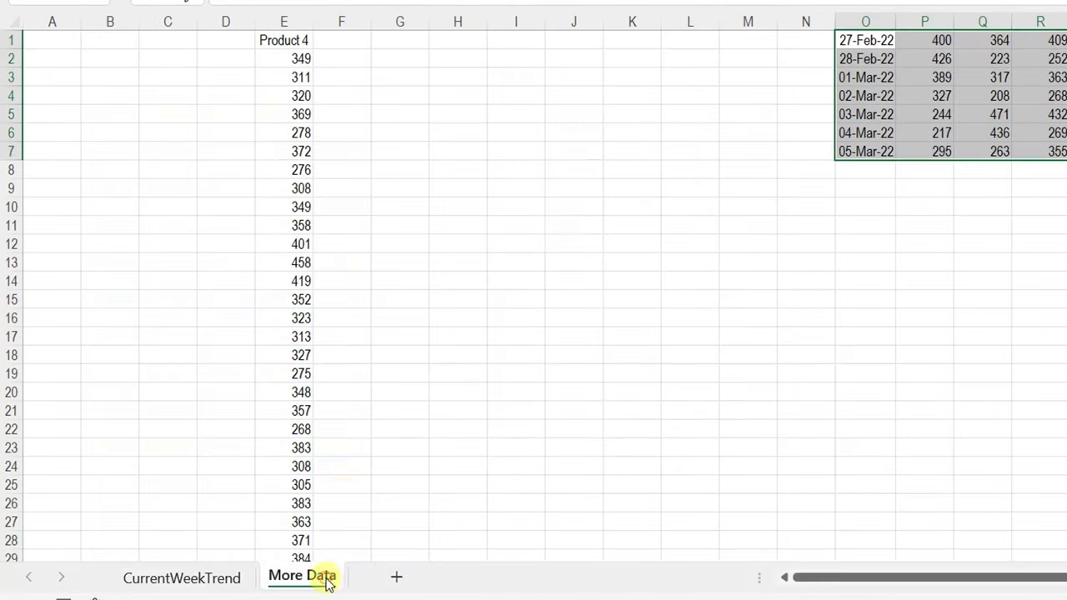
Copy the Product 4 column from More Data and paste it beside Product 3 at F4
{"action": "left_click", "coordinate": [305, 40]}
{"action": "key", "text": "ctrl+shift+Down"}
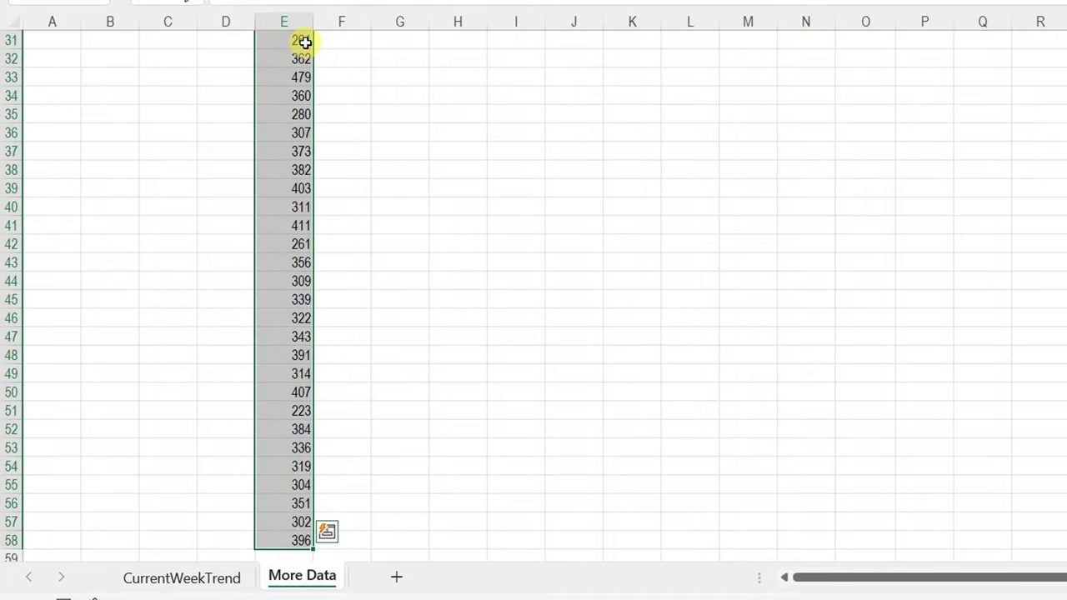
{"action": "key", "text": "ctrl+c"}
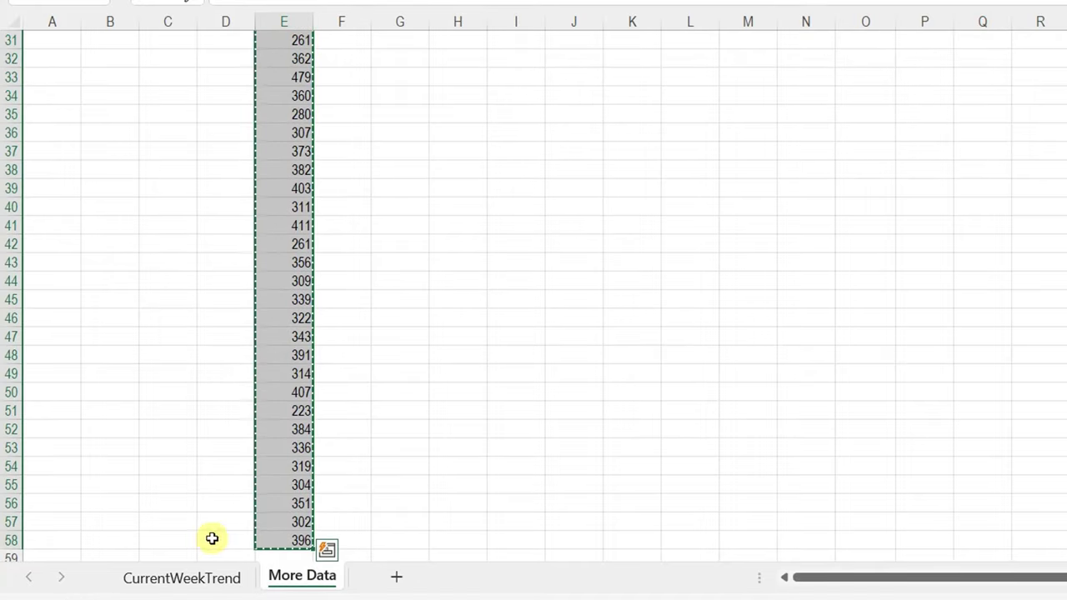
{"action": "left_click", "coordinate": [203, 578]}
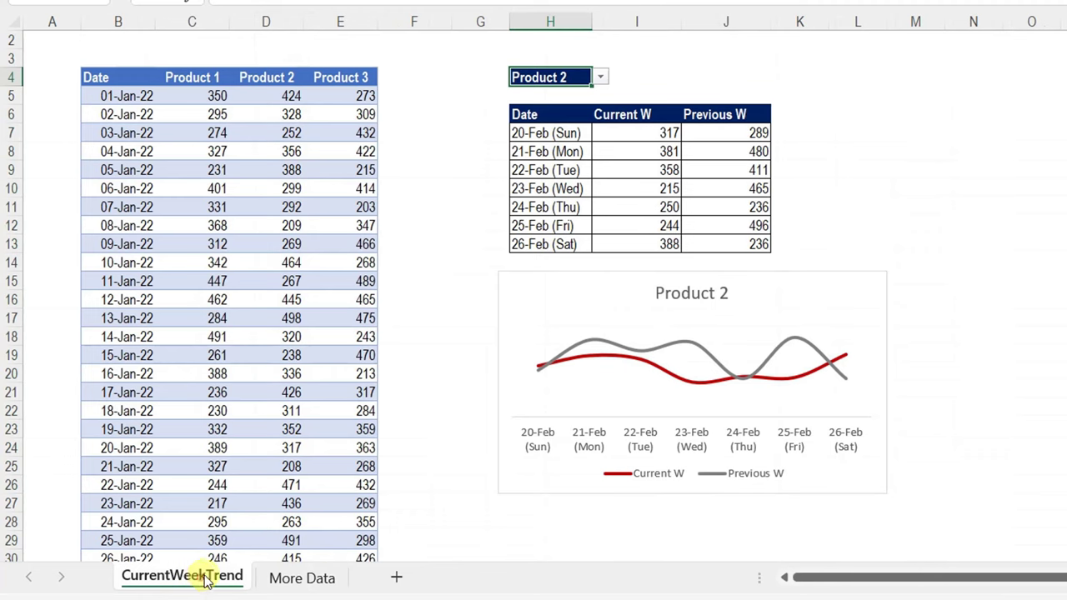
{"action": "left_click", "coordinate": [416, 80]}
{"action": "key", "text": "ctrl+v"}
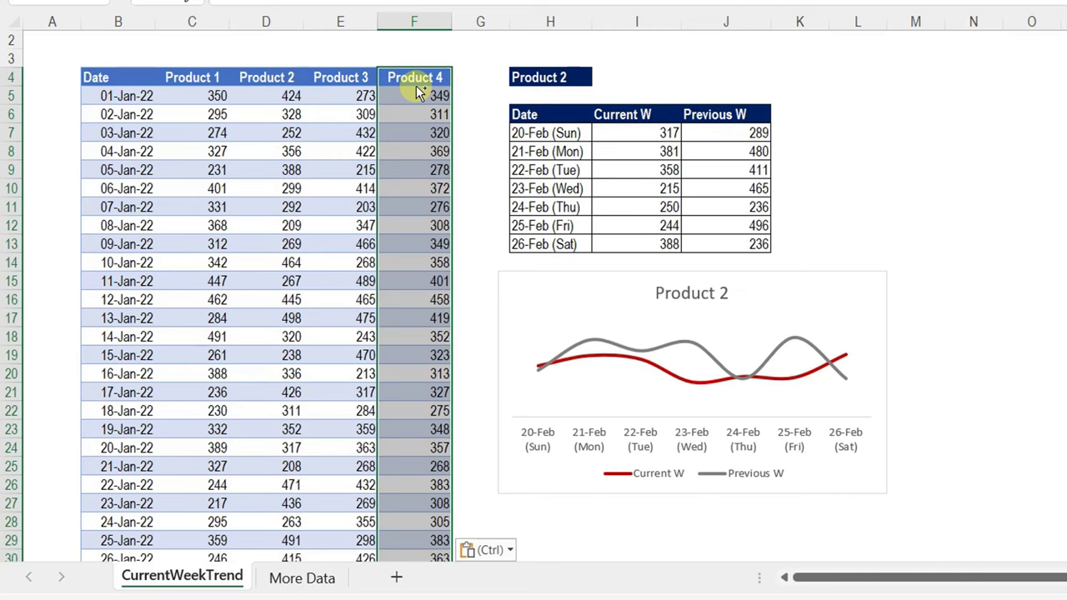
Select Product 4 in the H4 dropdown so the trend table and chart update
{"action": "left_click", "coordinate": [567, 77]}
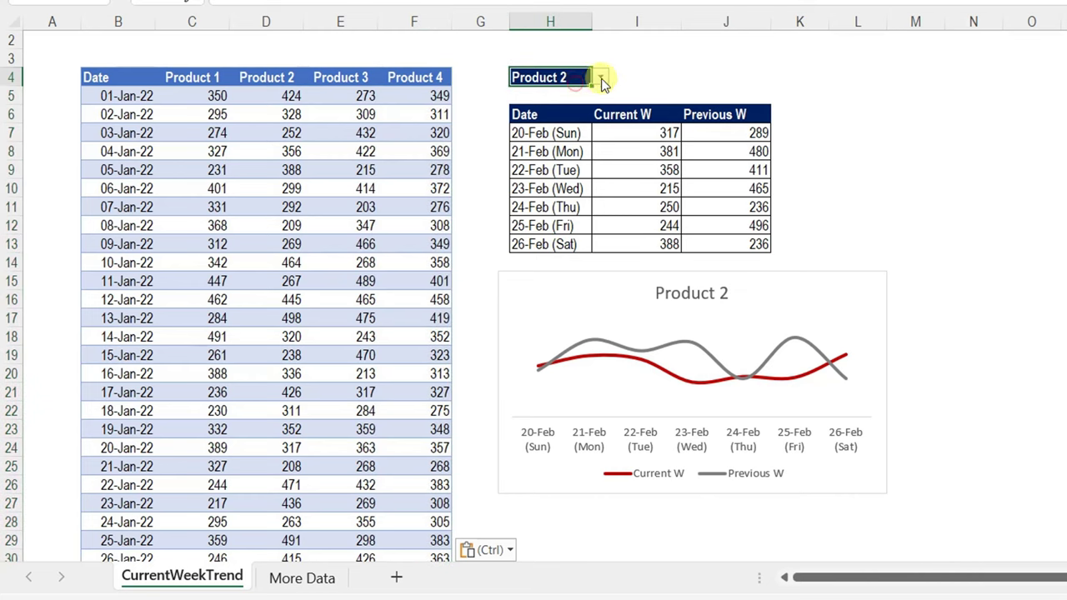
{"action": "left_click", "coordinate": [601, 77]}
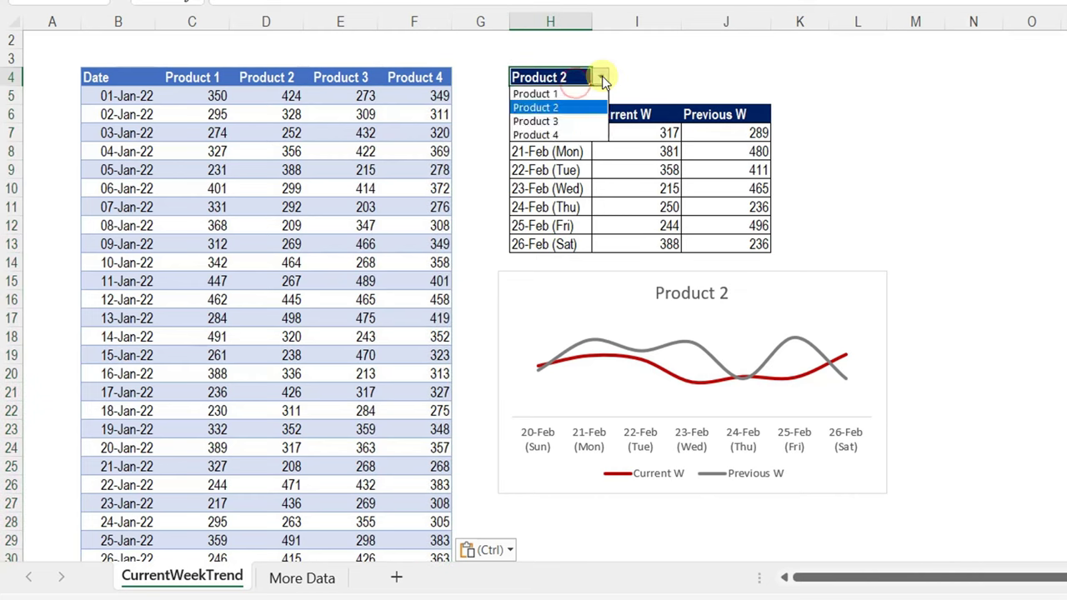
{"action": "left_click", "coordinate": [575, 137]}
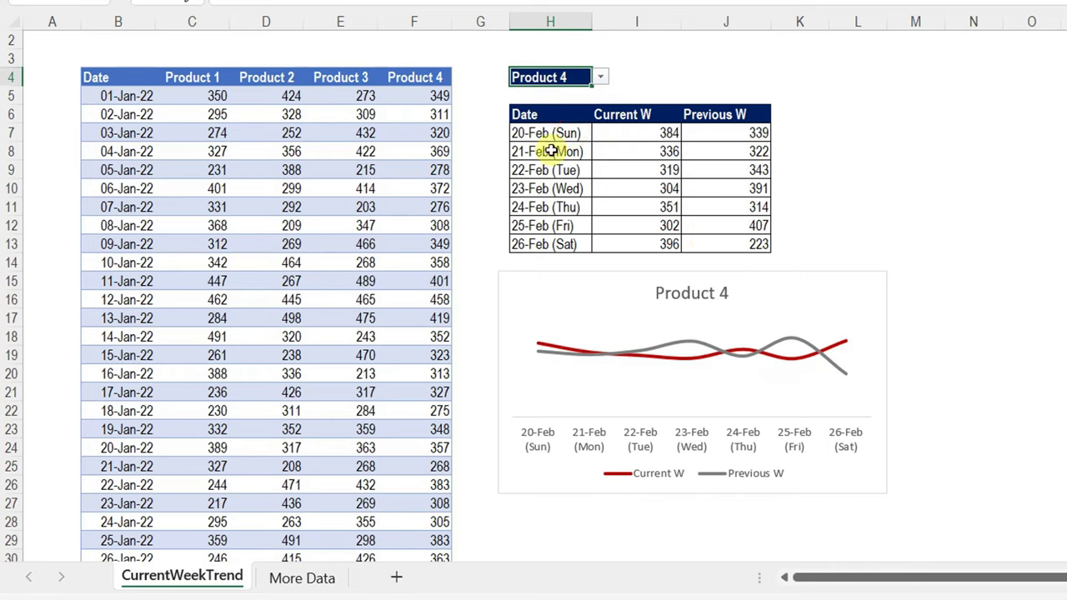
Copy the new 27-Feb-22 to 05-Mar-22 rows from the More Data sheet
{"action": "left_click", "coordinate": [302, 577]}
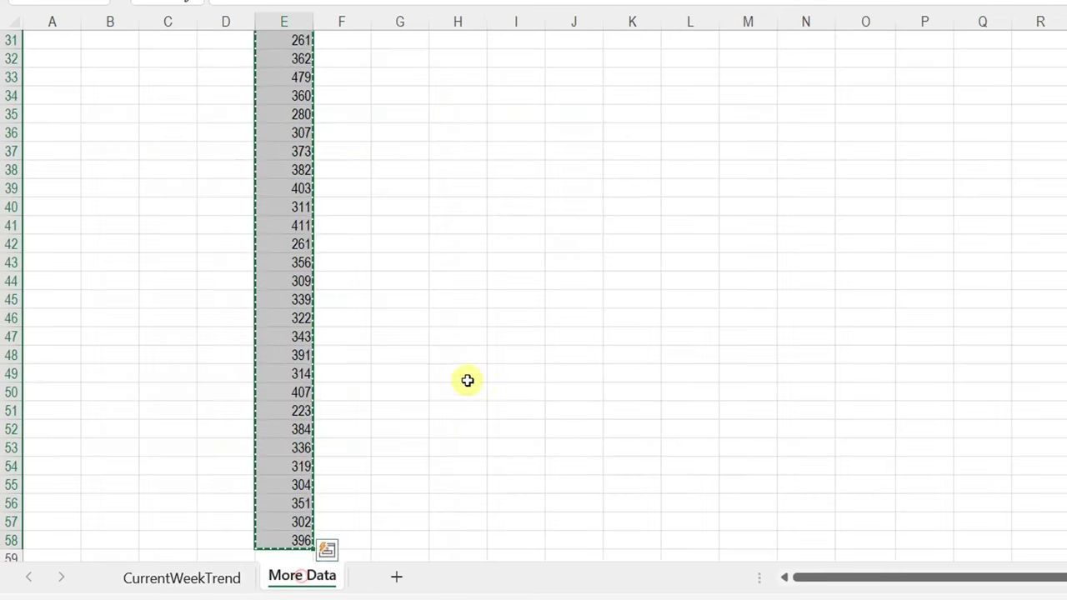
{"action": "left_click", "coordinate": [960, 209]}
{"action": "key", "text": "ctrl+Up"}
{"action": "key", "text": "ctrl+Up"}
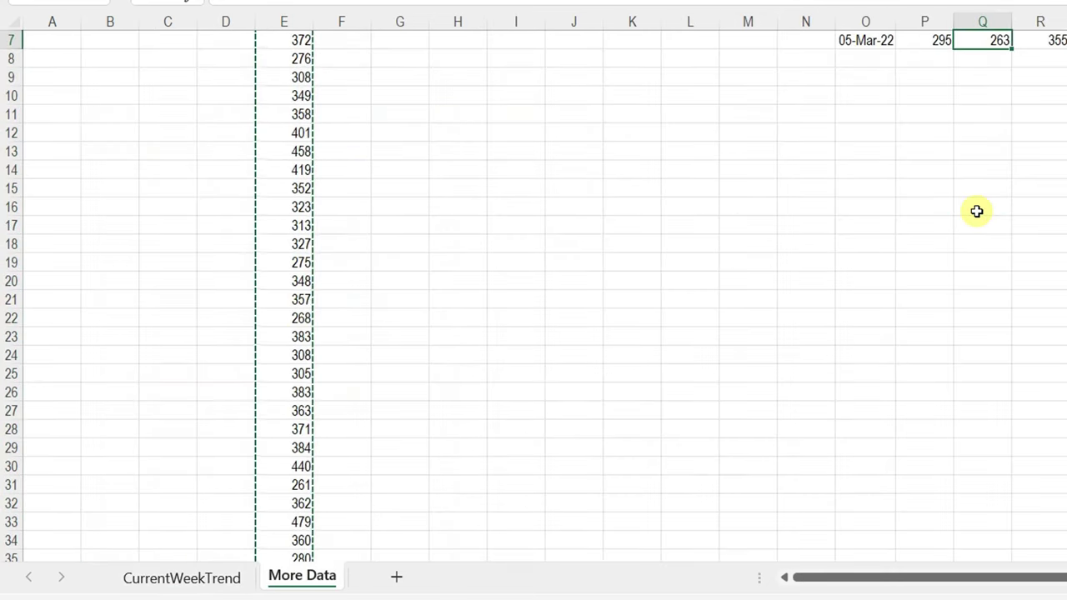
{"action": "key", "text": "Left"}
{"action": "key", "text": "Left"}
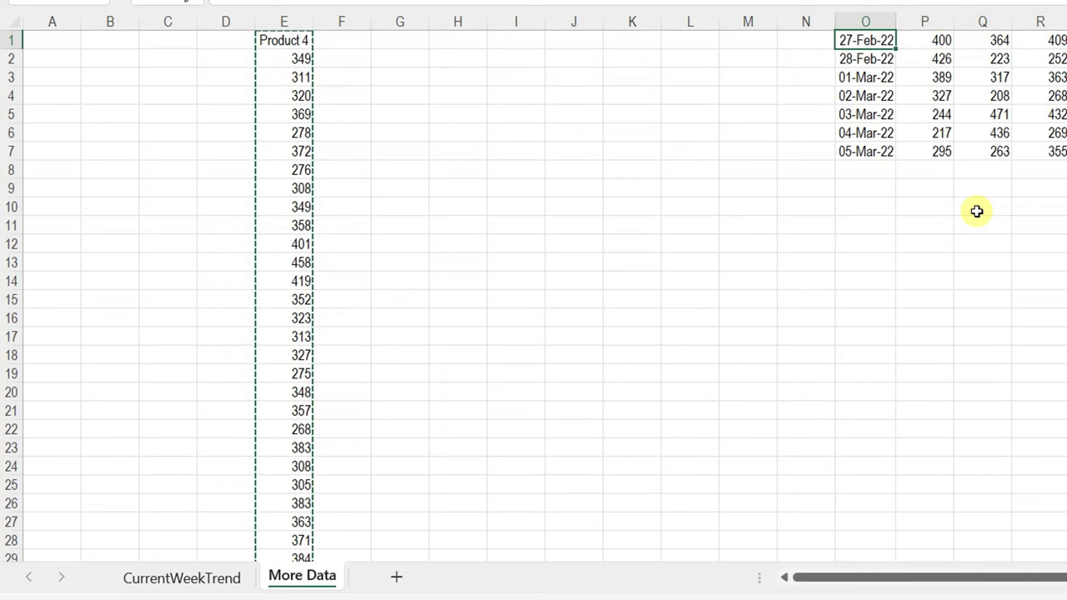
{"action": "key", "text": "ctrl+shift+Down"}
{"action": "key", "text": "ctrl+shift+Right"}
{"action": "key", "text": "ctrl+c"}
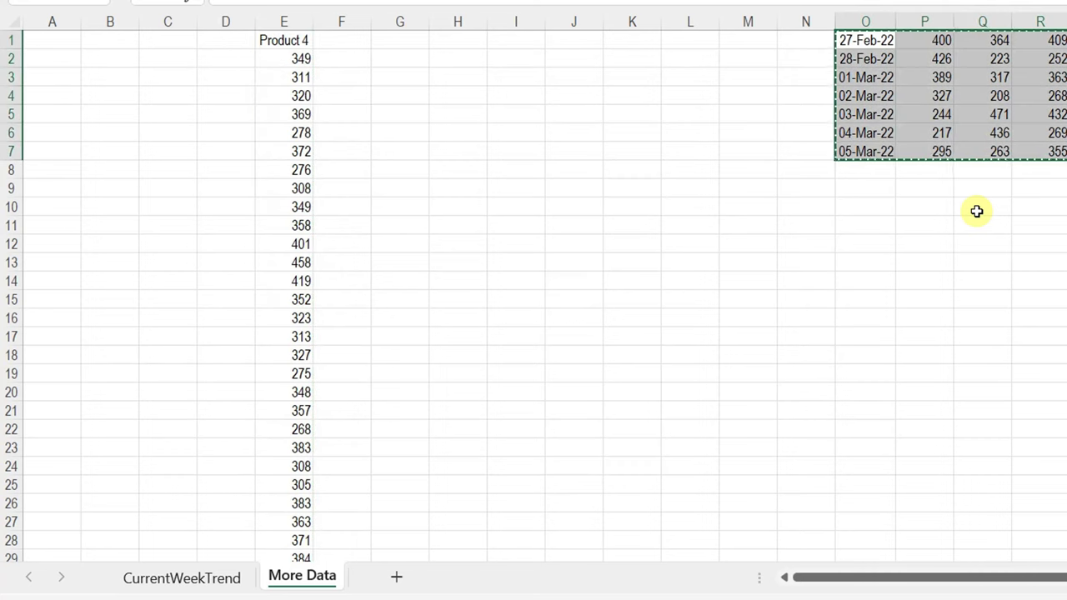
Paste the new week's rows under the CurrentWeekTrend sales table, extending it to 05-Mar-22
{"action": "left_click", "coordinate": [146, 583]}
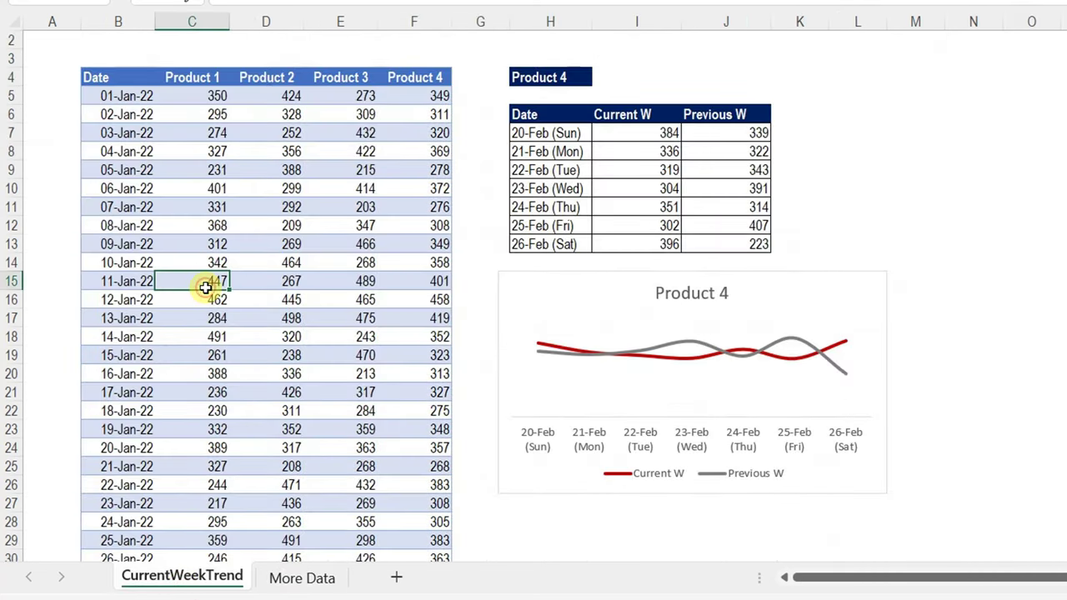
{"action": "key", "text": "ctrl+Down"}
{"action": "key", "text": "Down"}
{"action": "key", "text": "Left"}
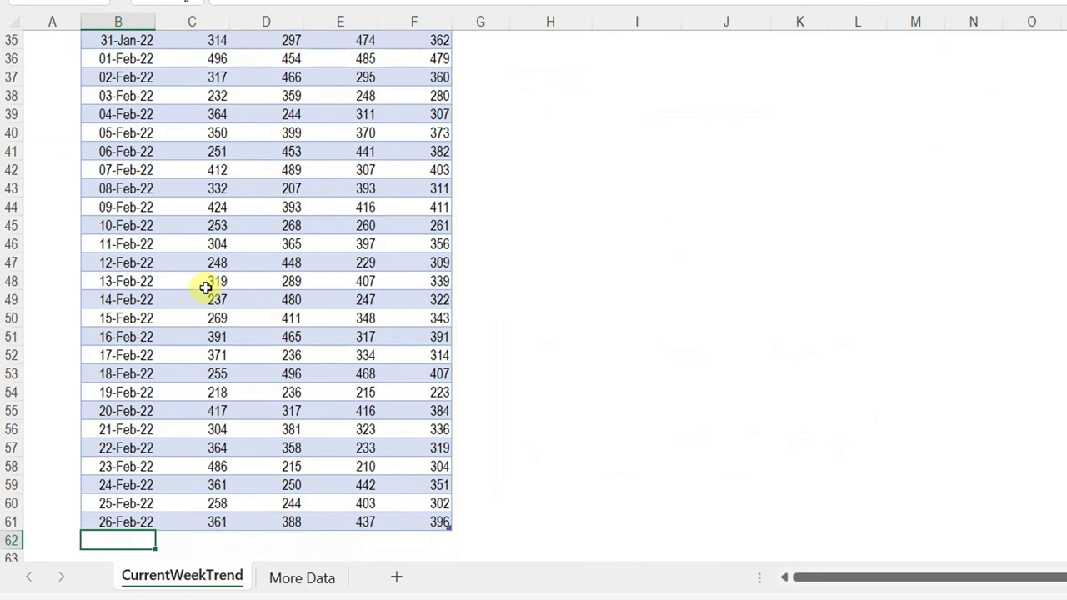
{"action": "key", "text": "ctrl+v"}
{"action": "key", "text": "ctrl+Right"}
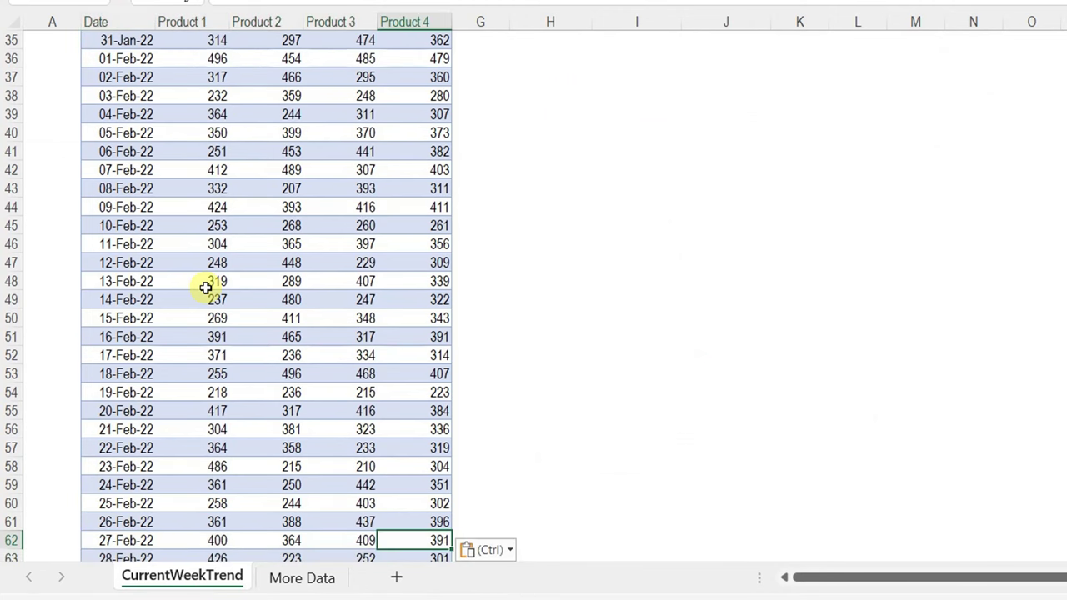
{"action": "key", "text": "Right"}
{"action": "key", "text": "ctrl+Up"}
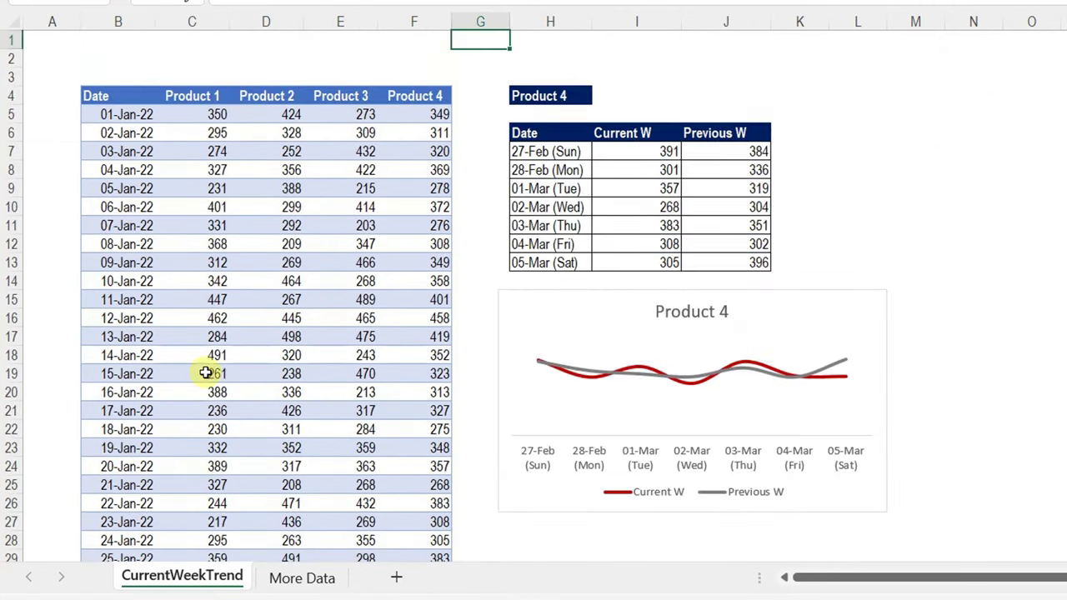